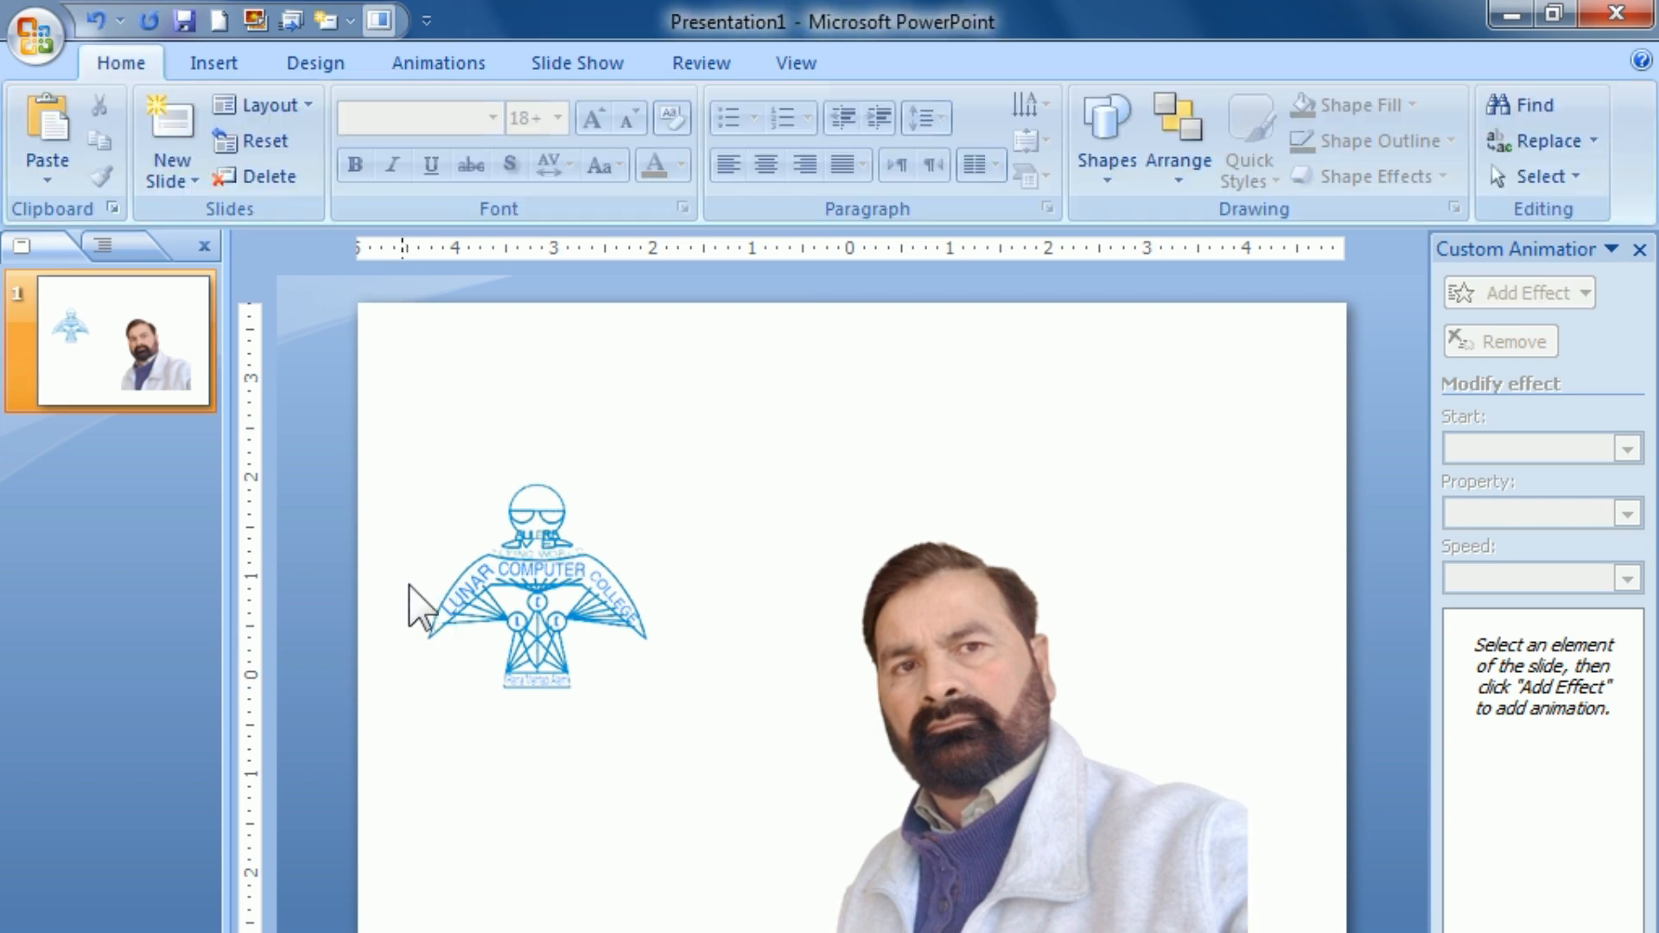
Step: Give the logo picture a 2¼ pt outline
click(438, 618)
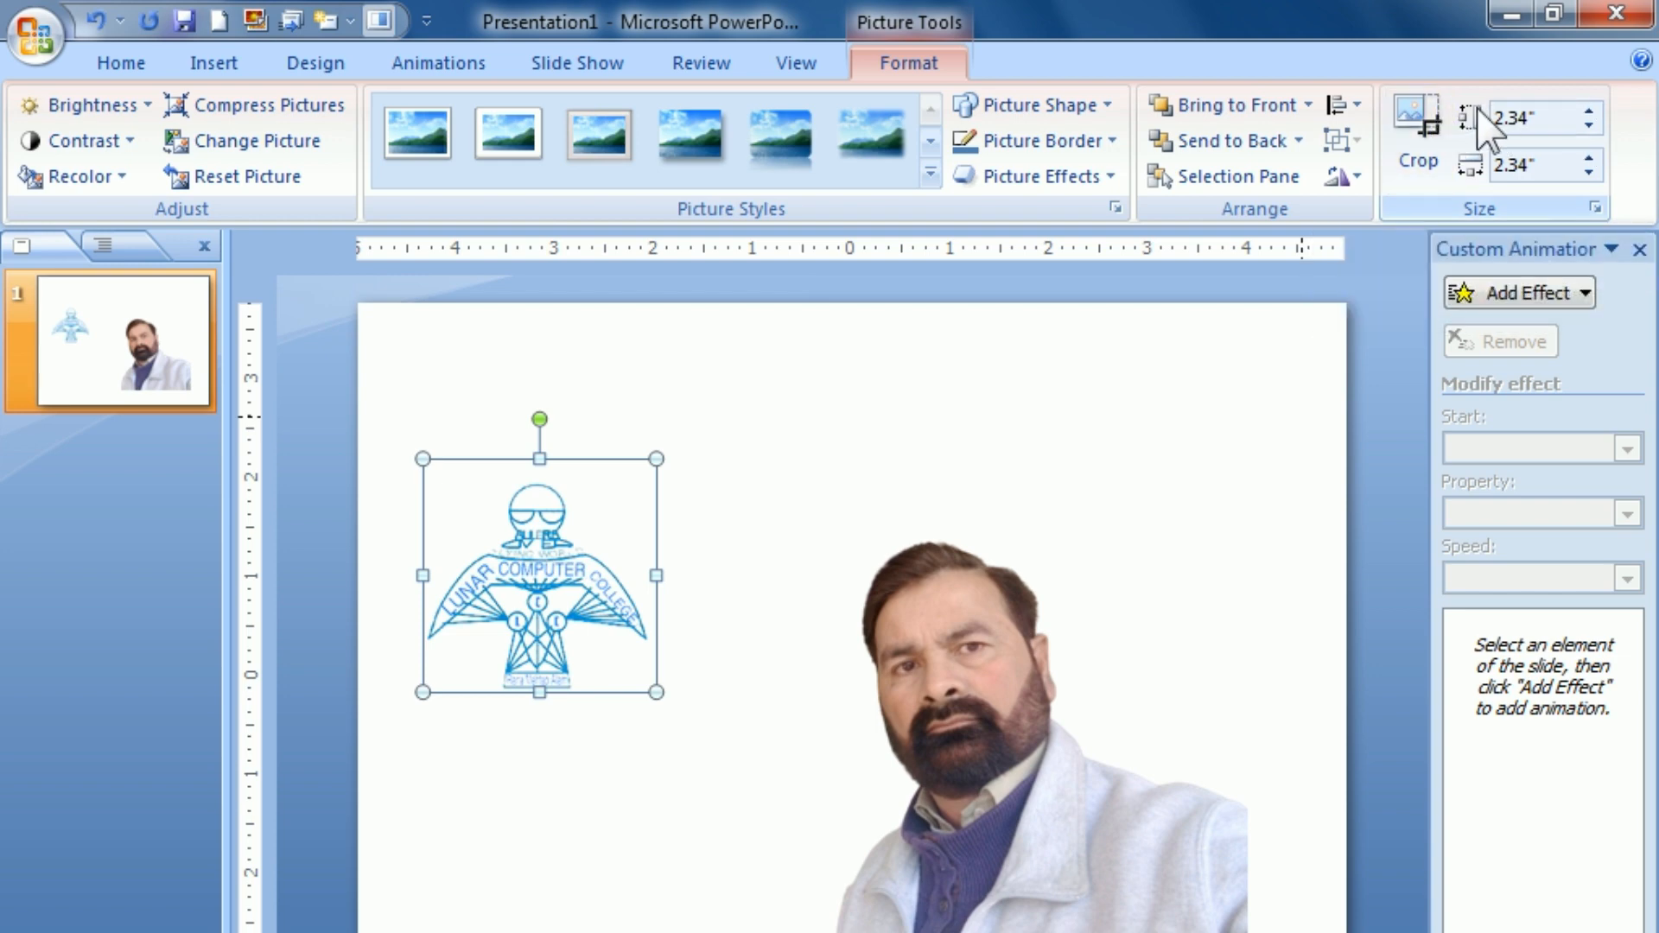
click(496, 633)
click(439, 618)
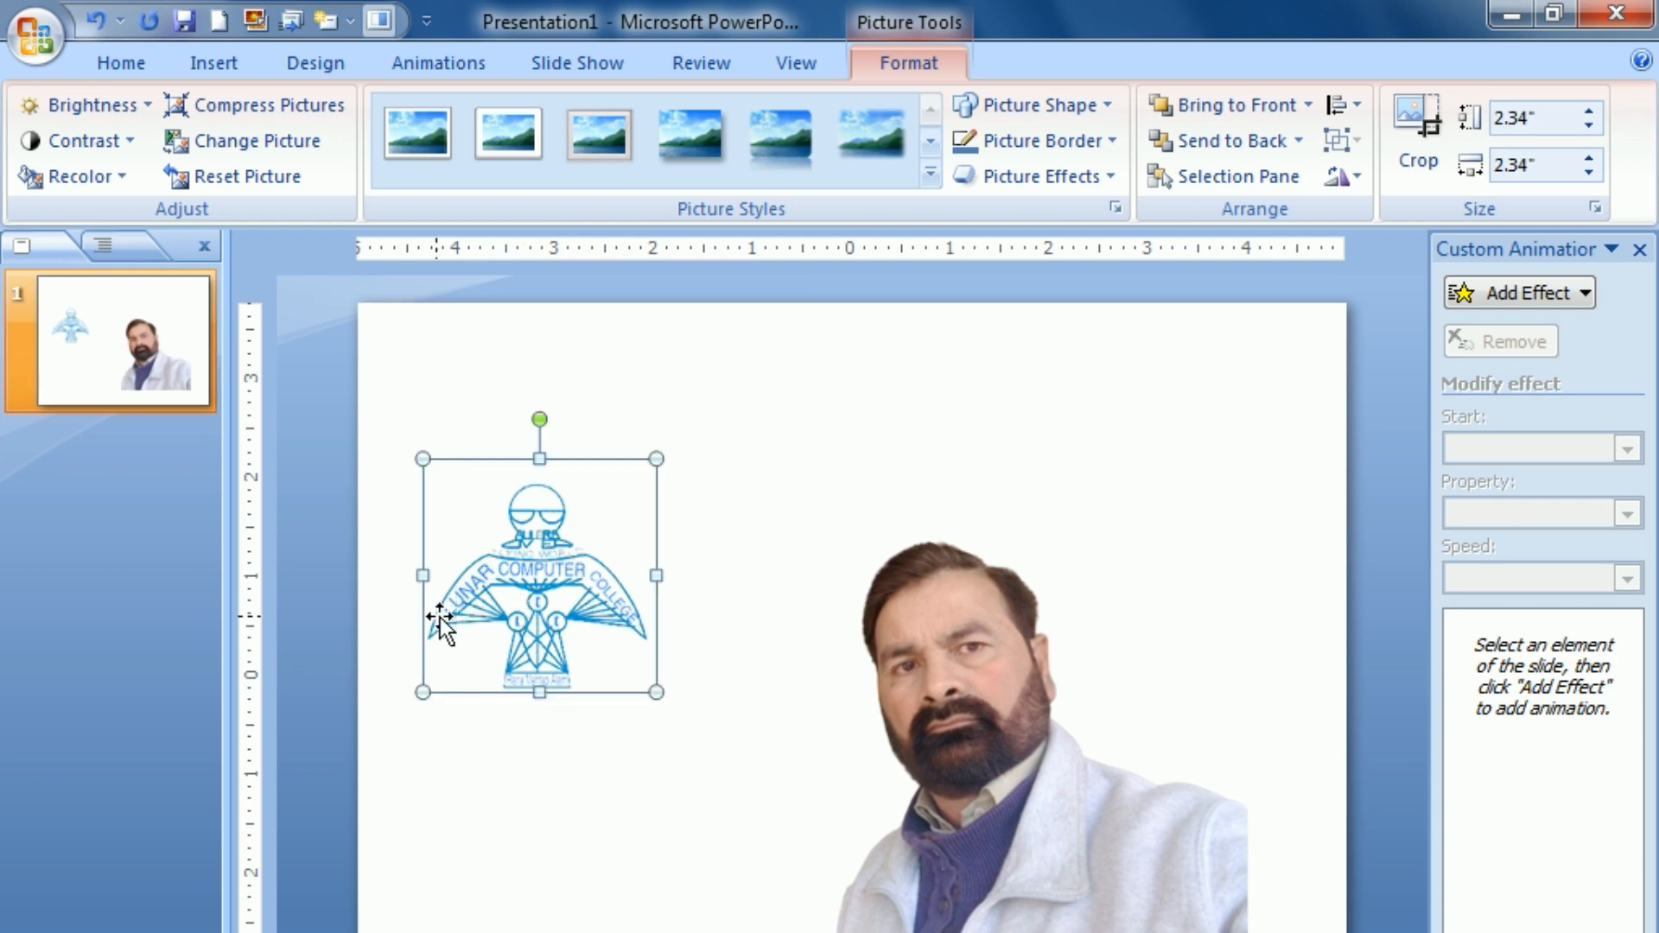
click(1080, 134)
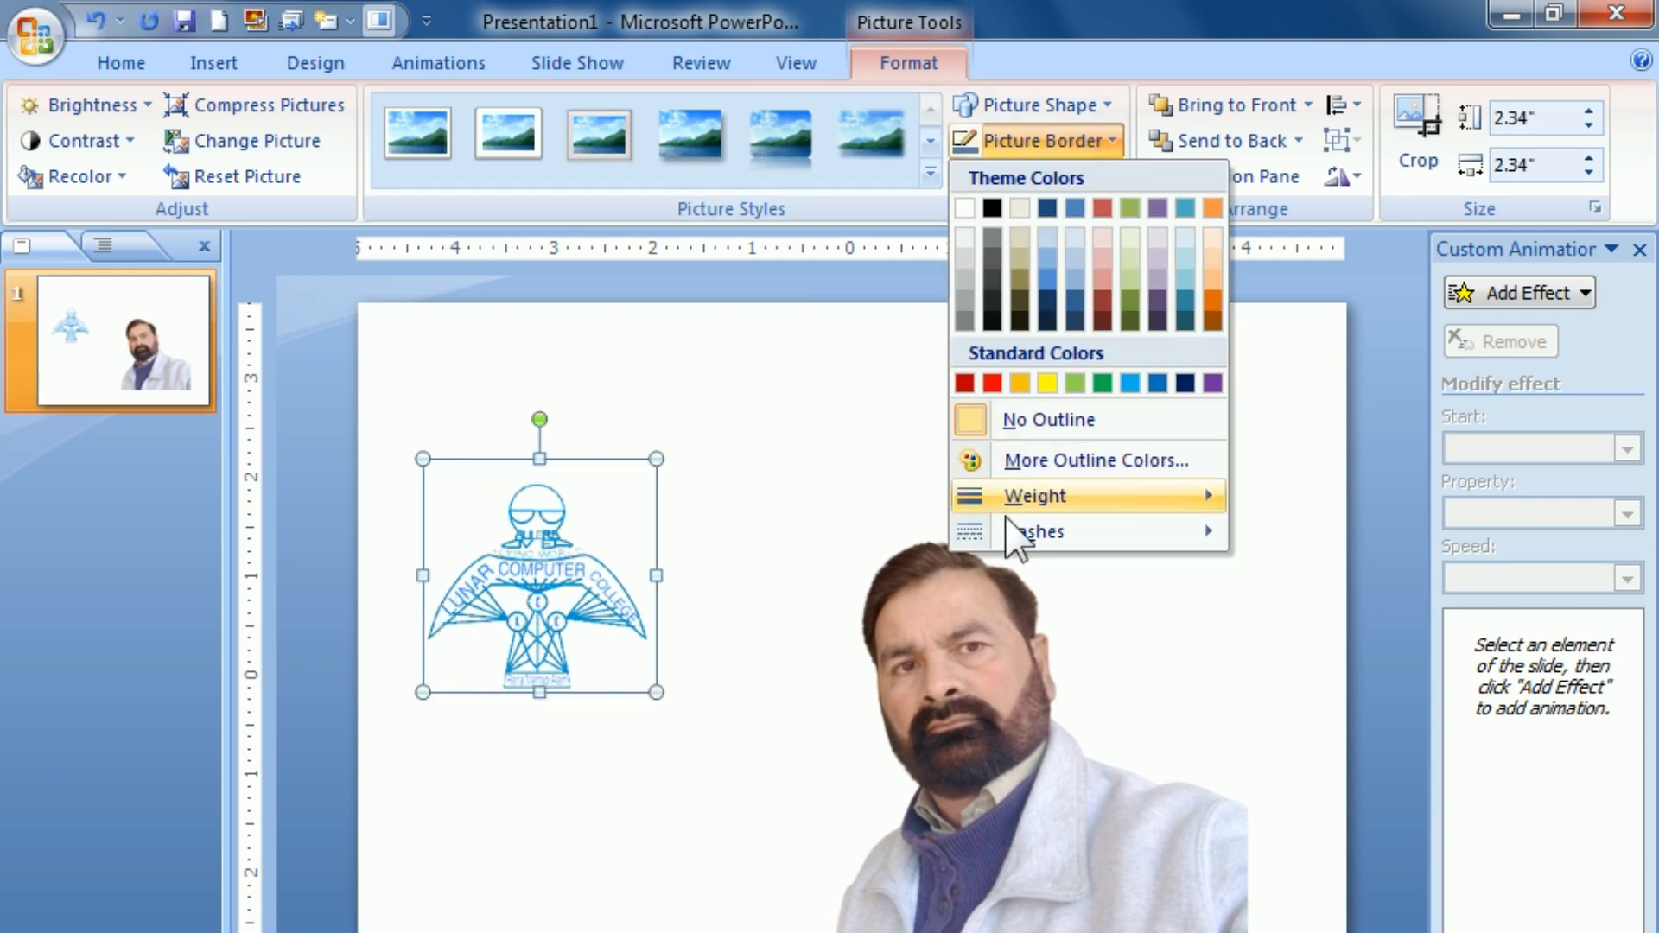
mouse_move(1005, 505)
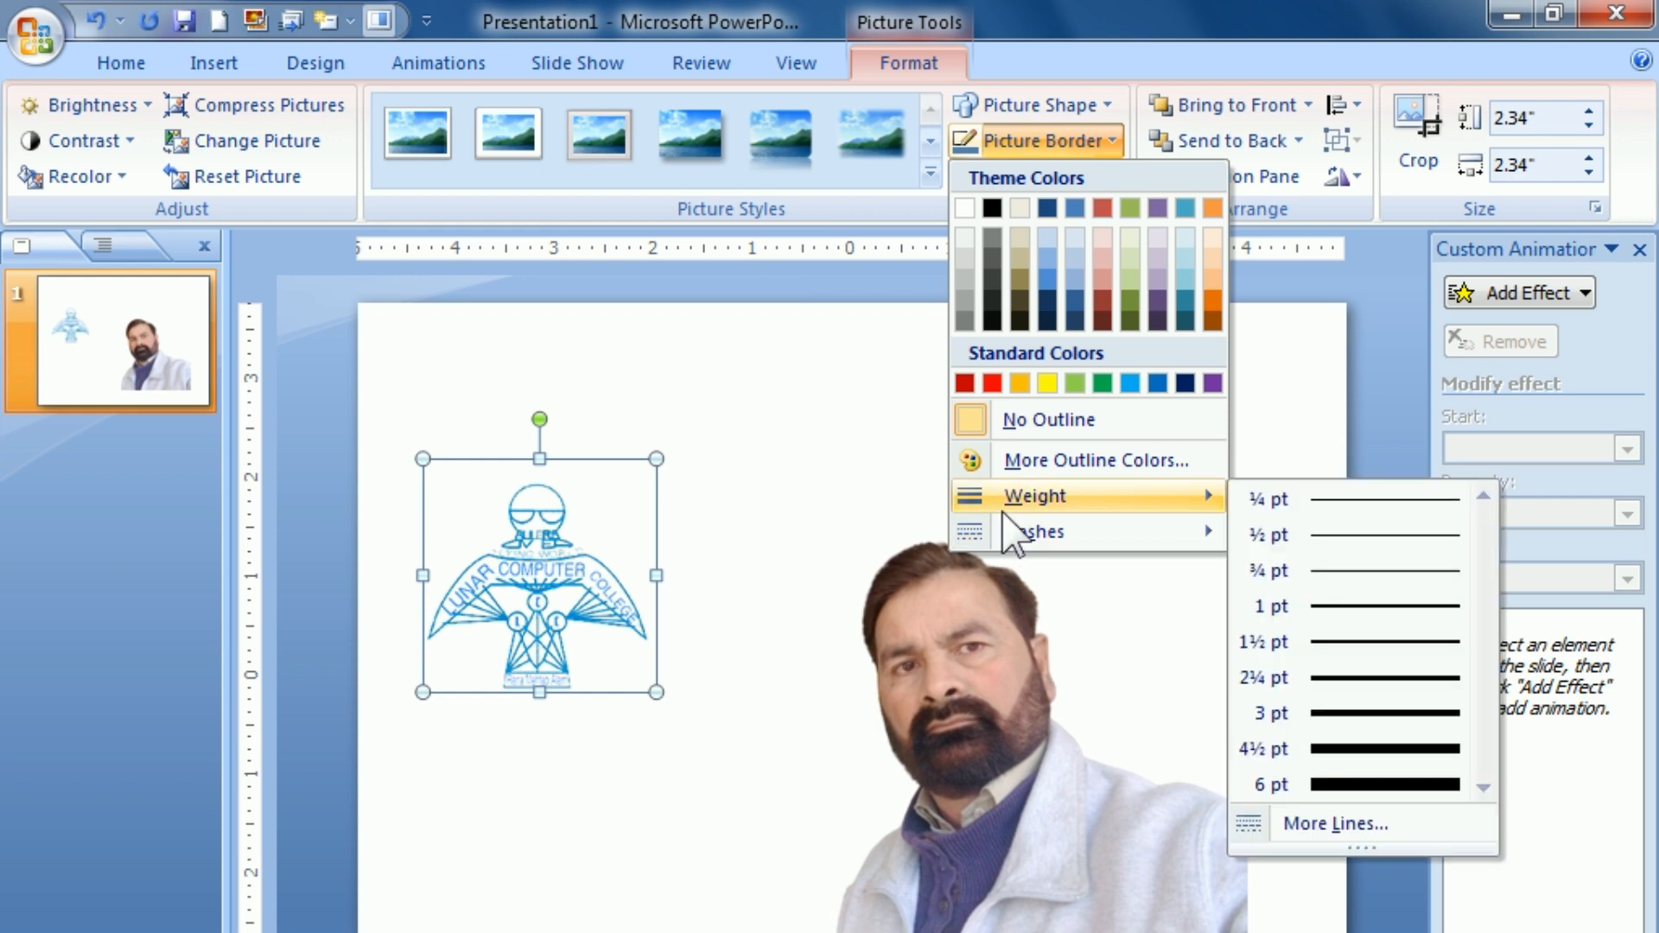
click(1335, 679)
Step: Give the portrait picture the same 2¼ pt outline weight as the logo
click(497, 754)
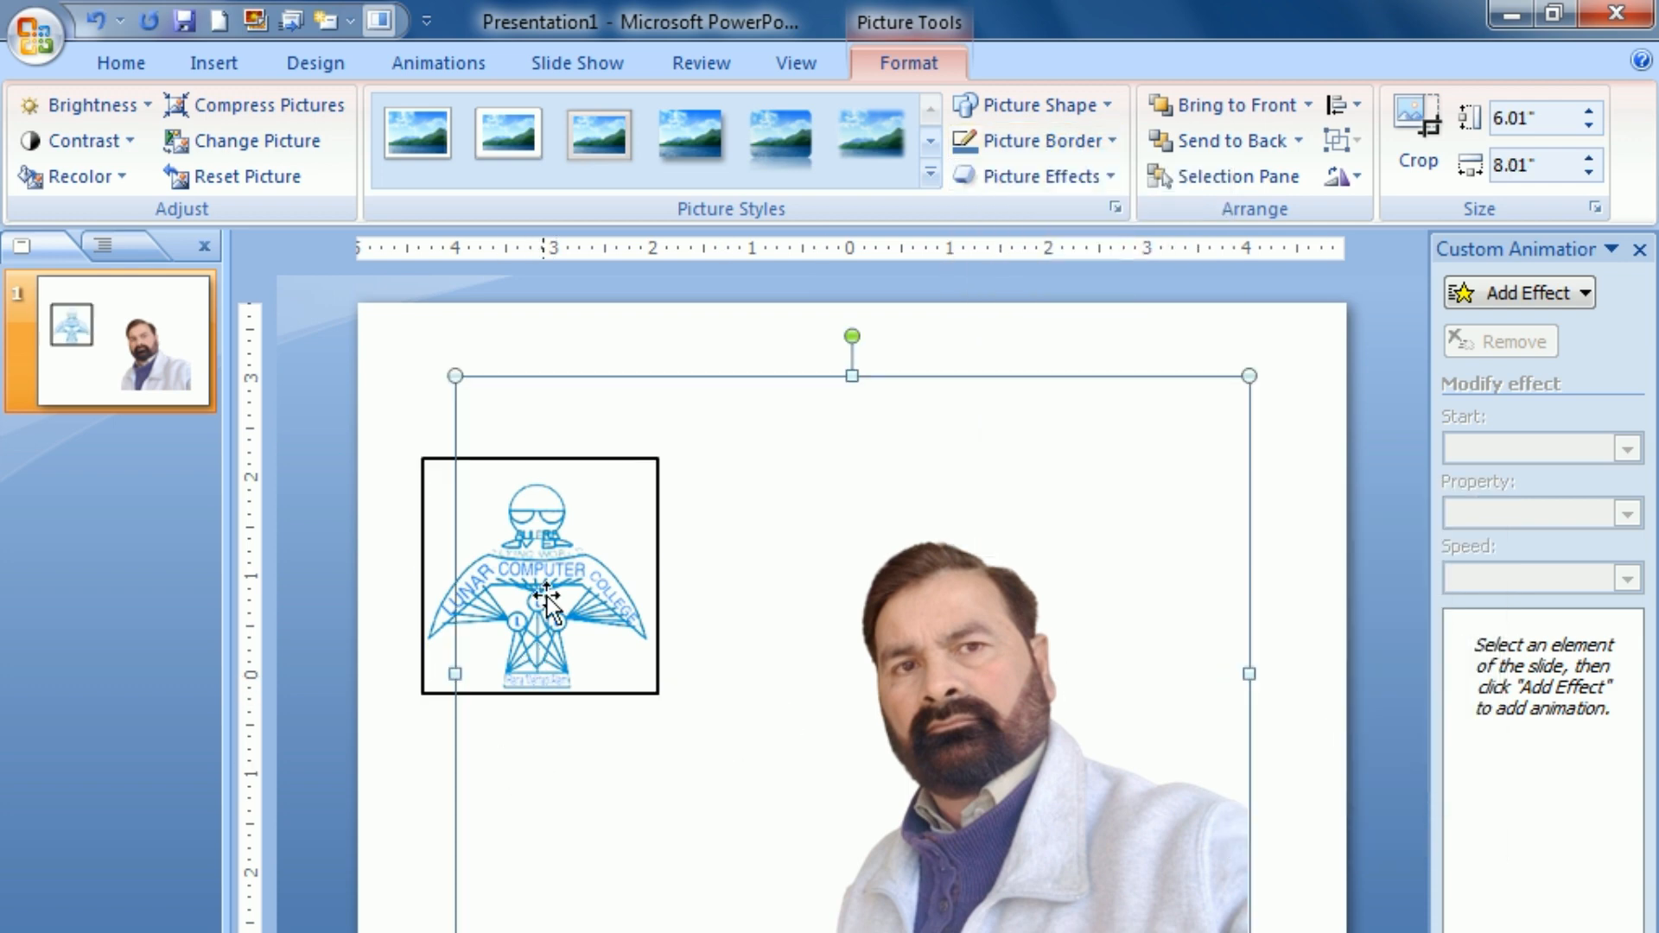
click(445, 548)
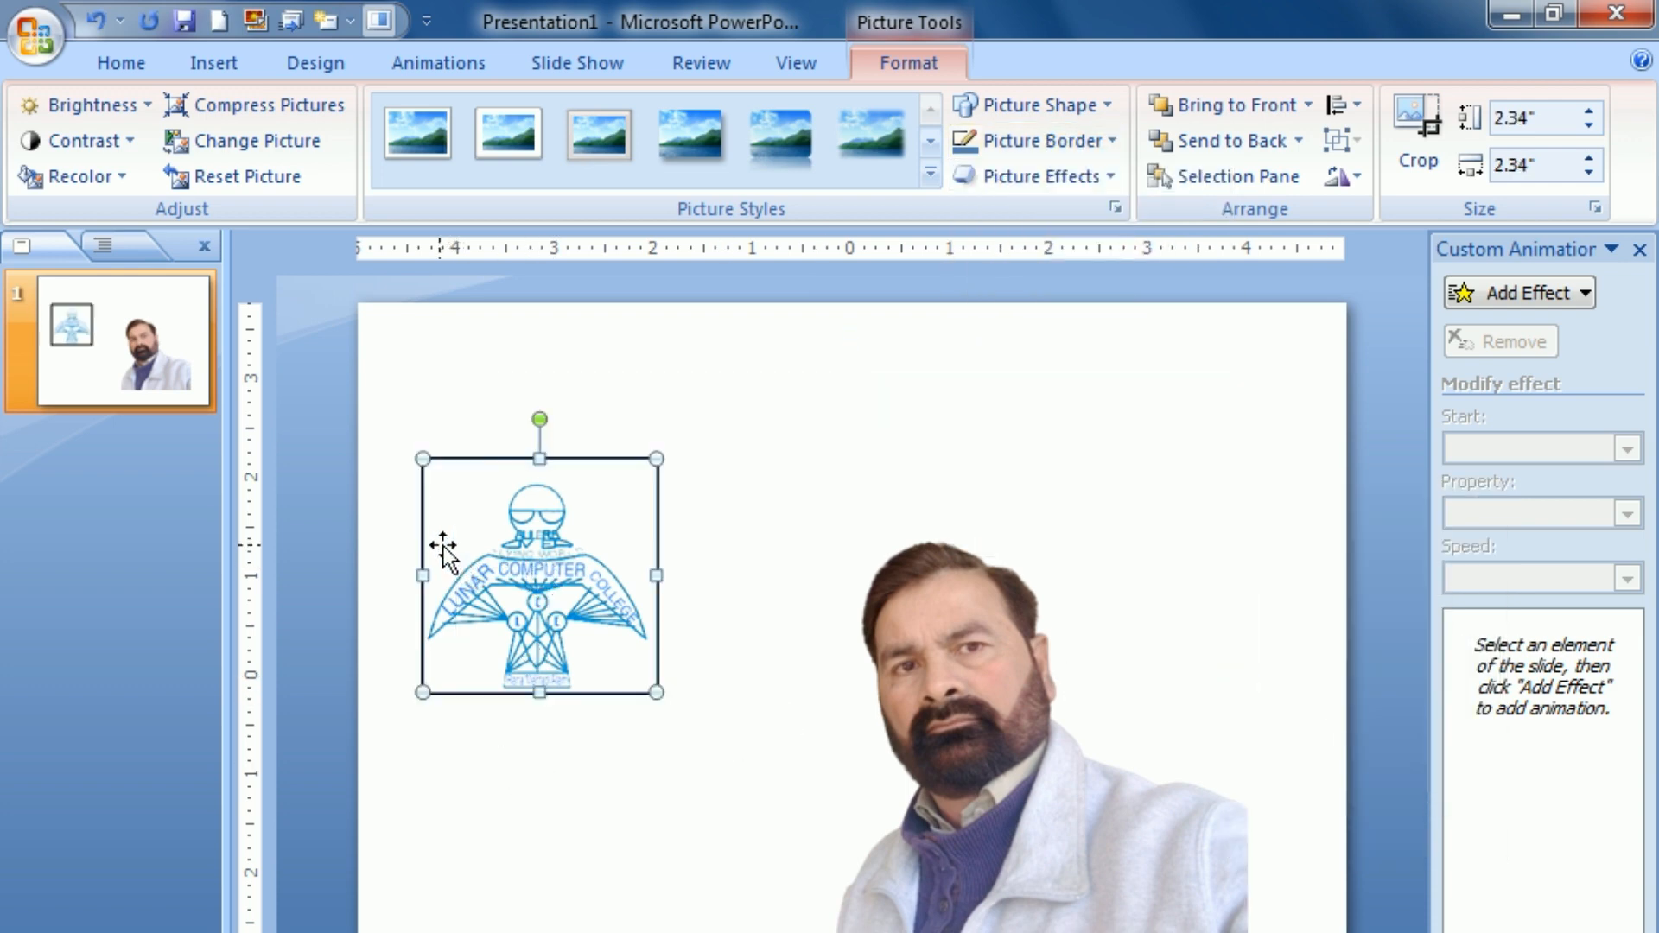
click(932, 692)
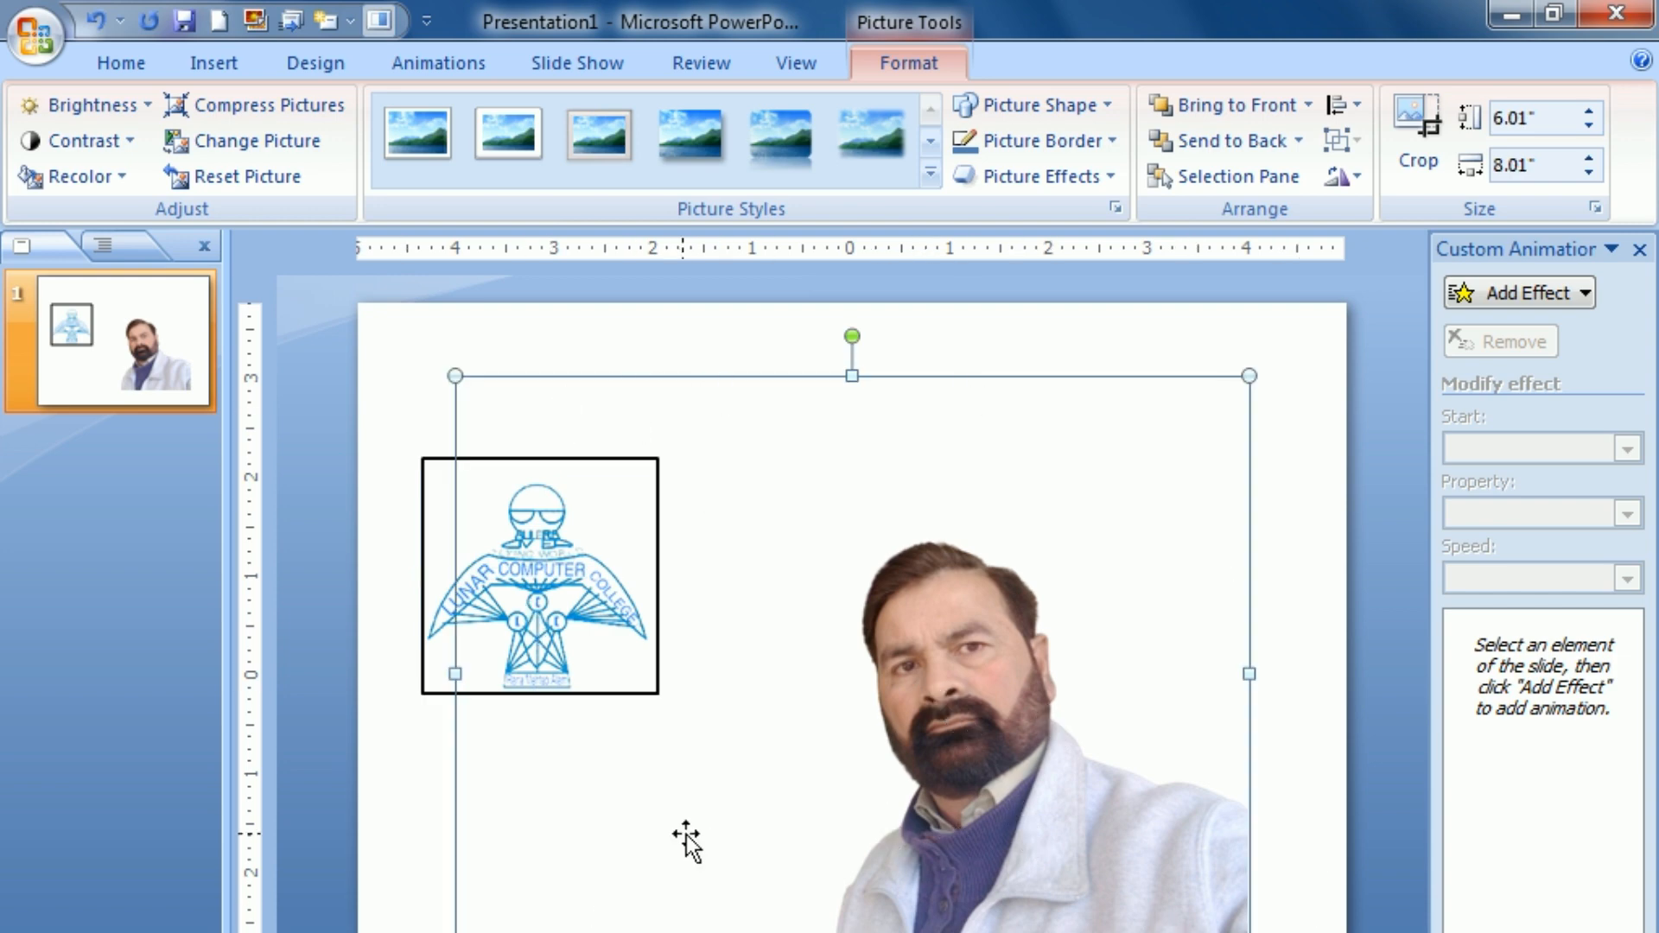
click(1085, 145)
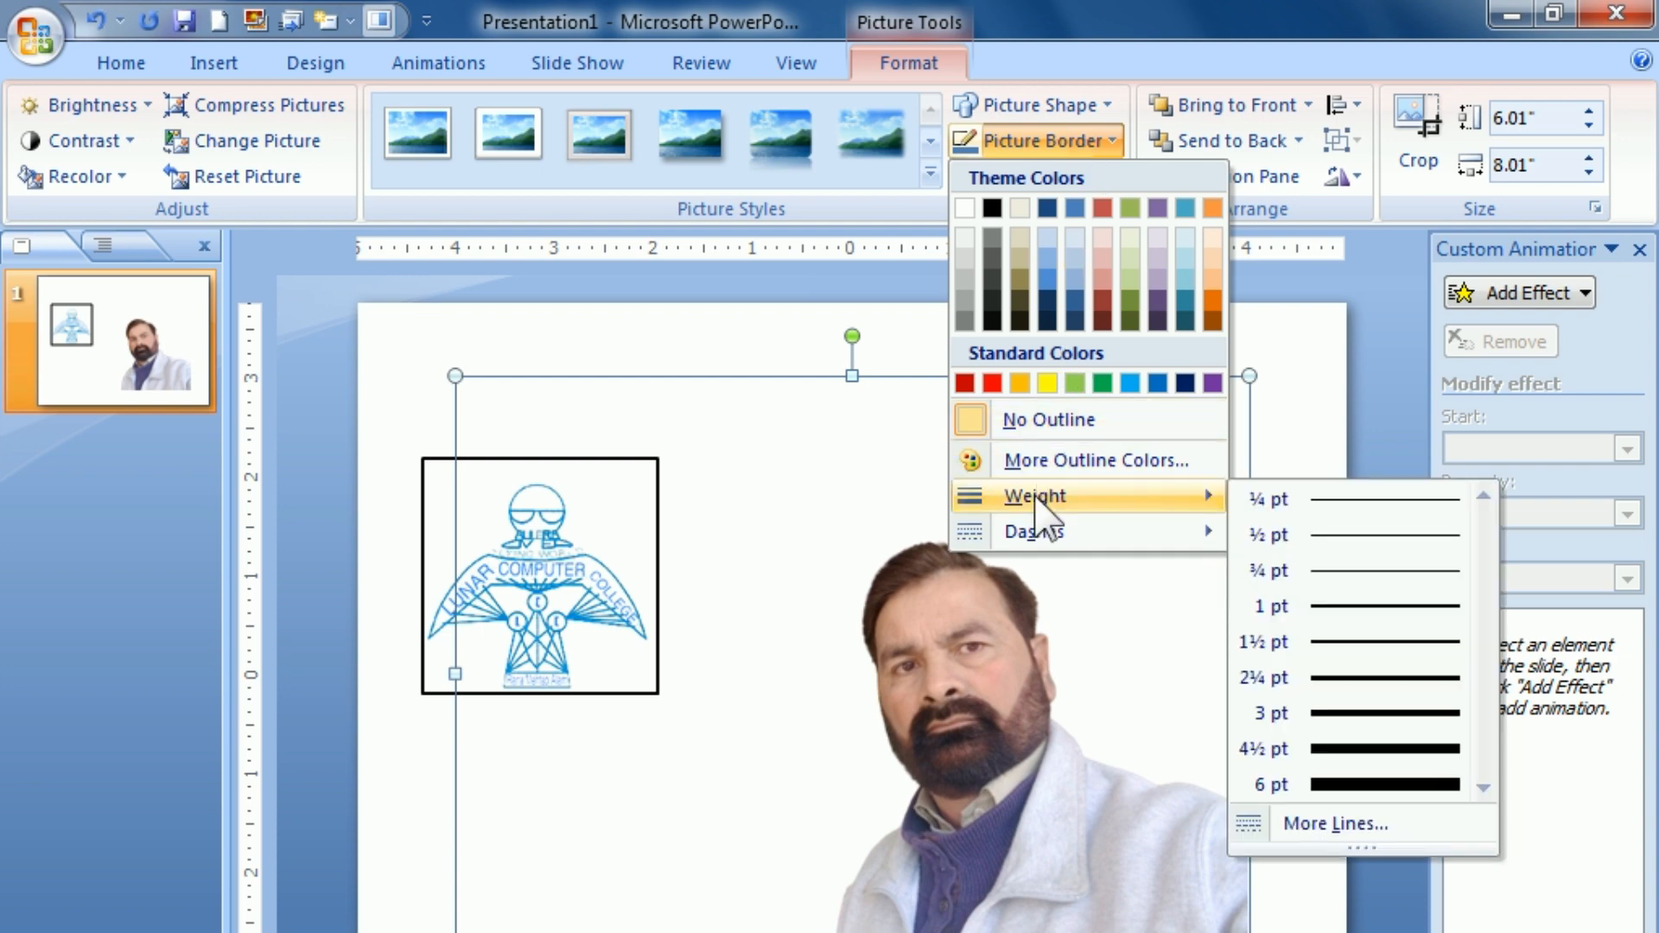
click(1301, 679)
click(426, 326)
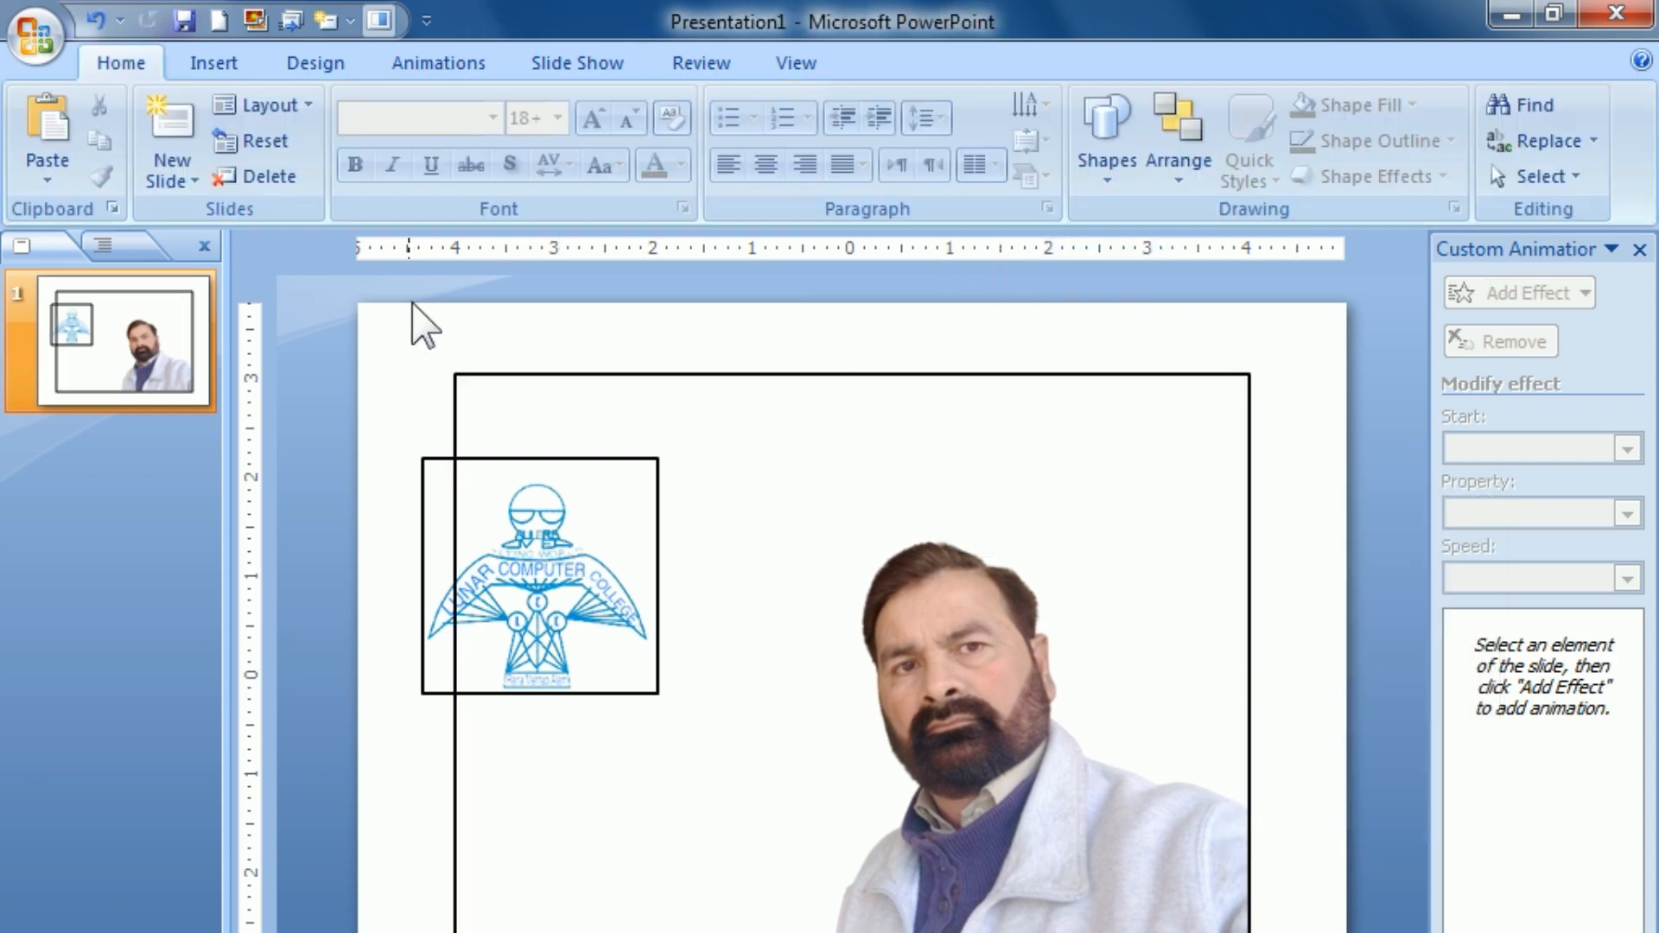
Step: Open the portrait picture's size and position settings and turn off its aspect ratio lock
click(438, 516)
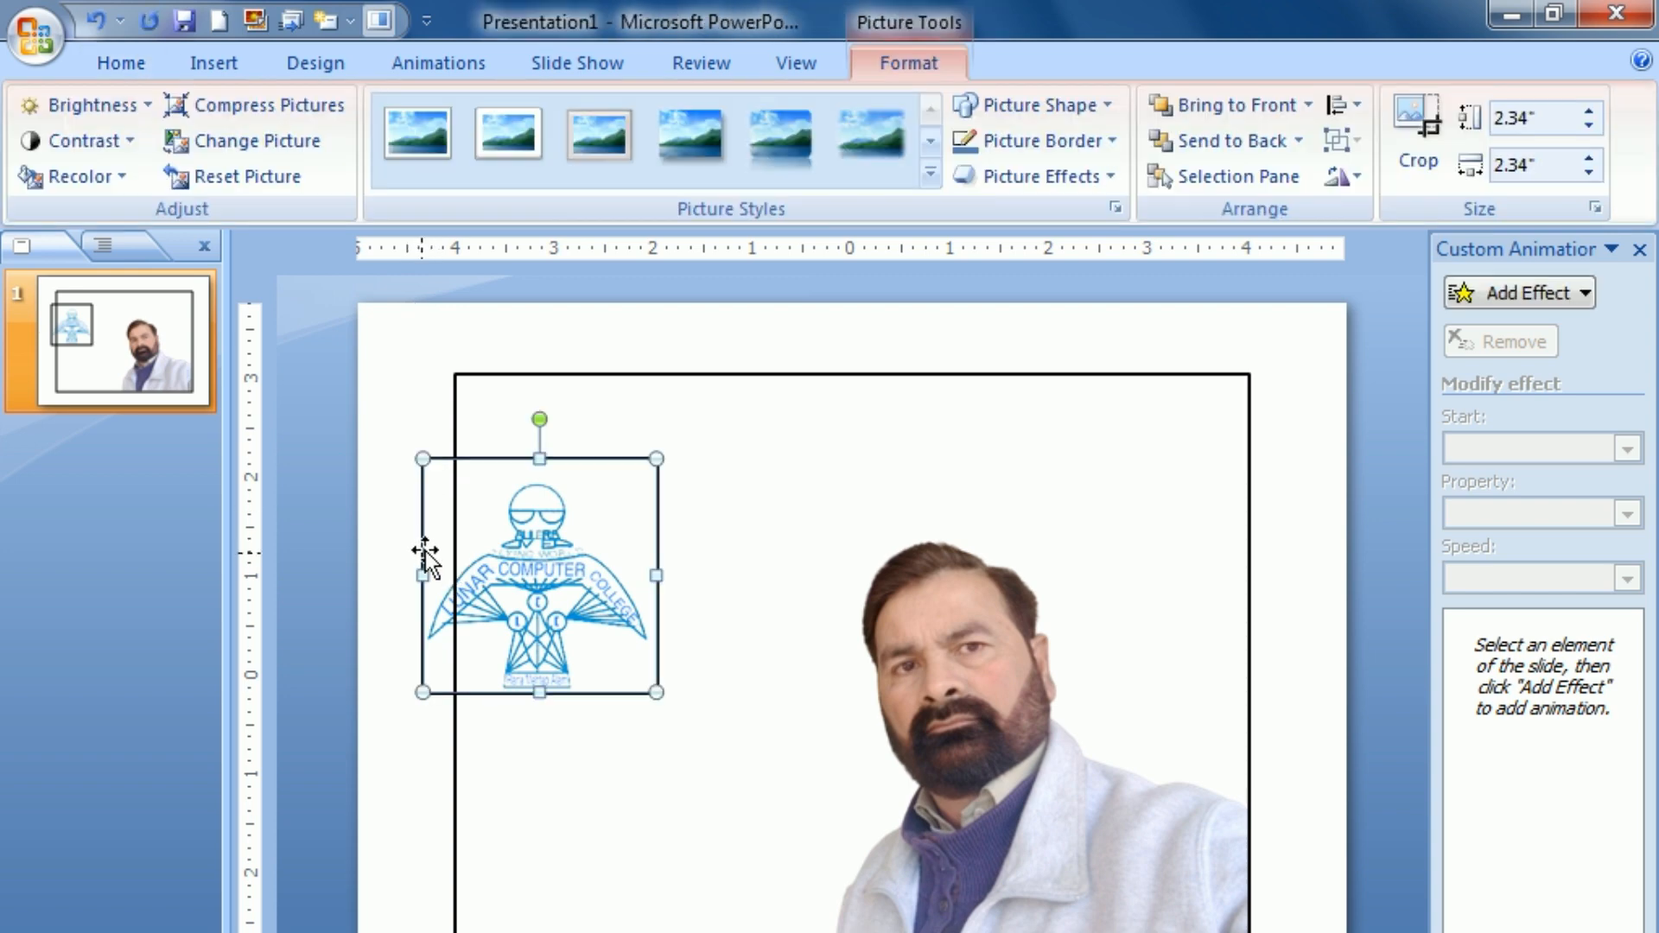
click(976, 615)
click(569, 315)
click(841, 516)
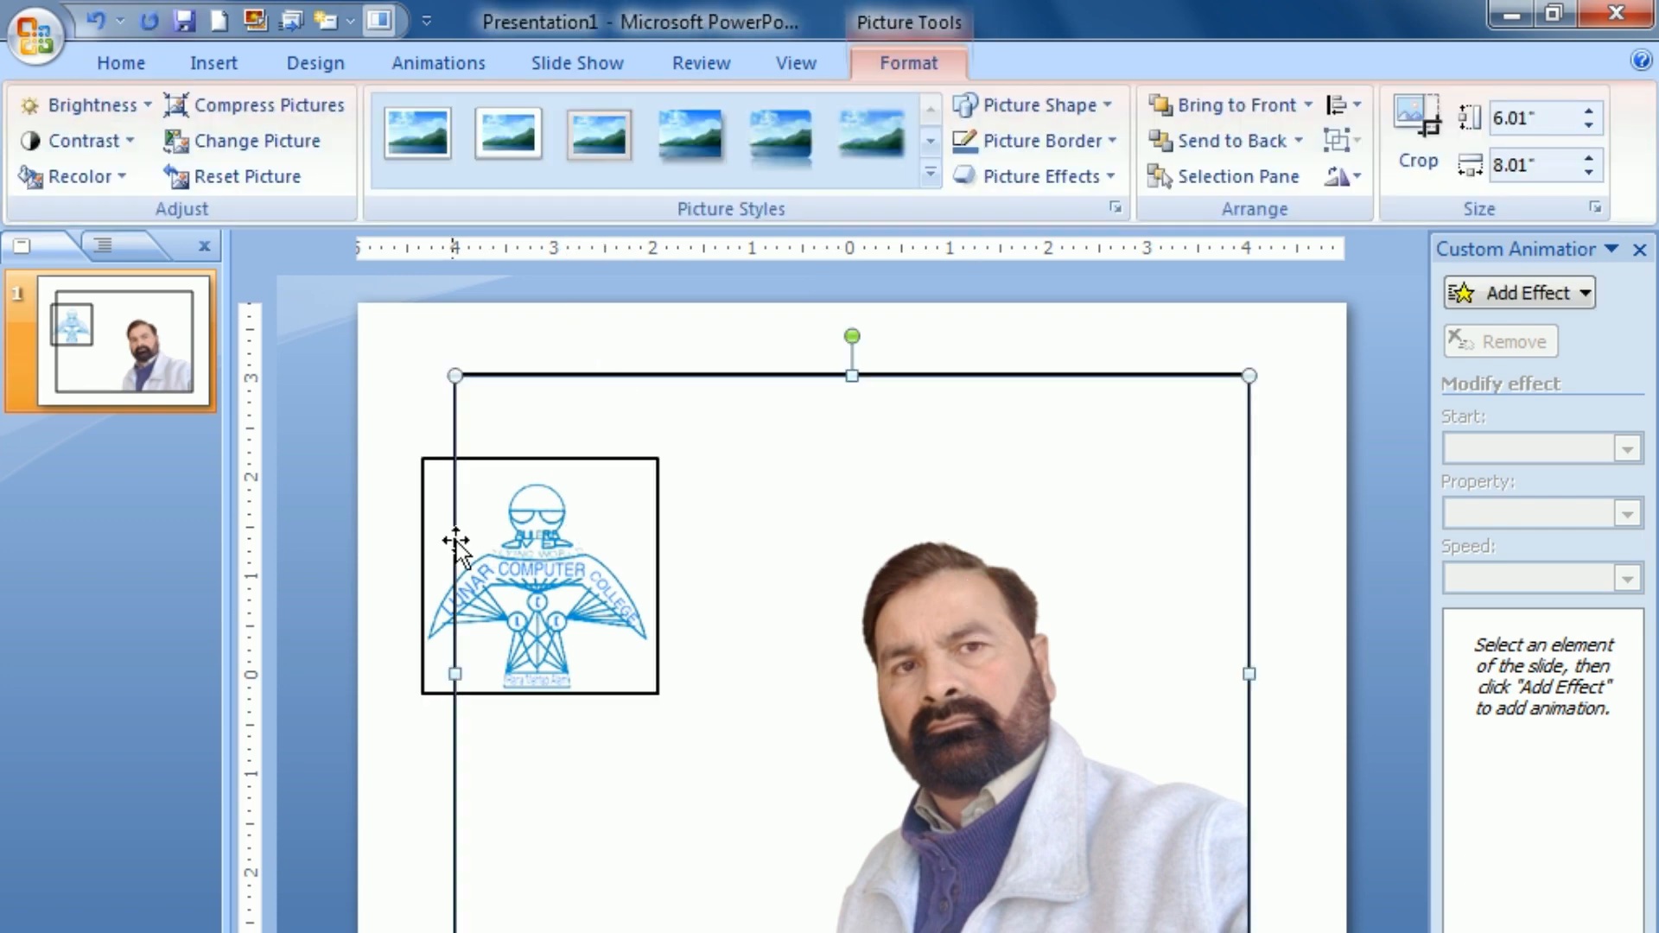
click(433, 527)
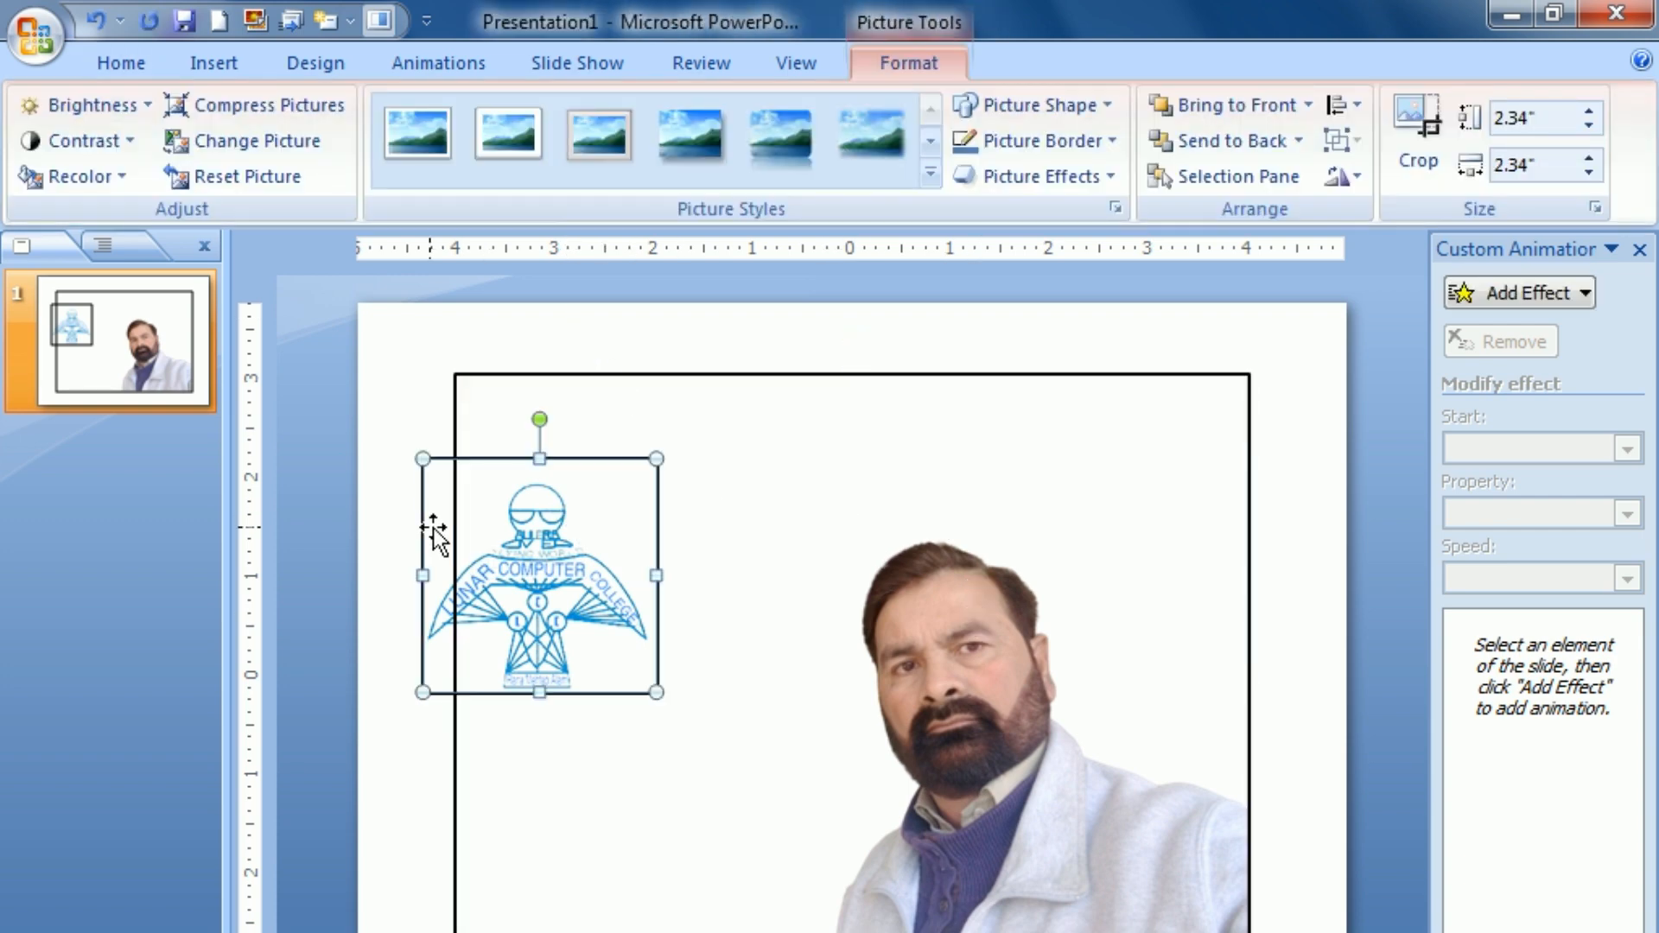
click(823, 631)
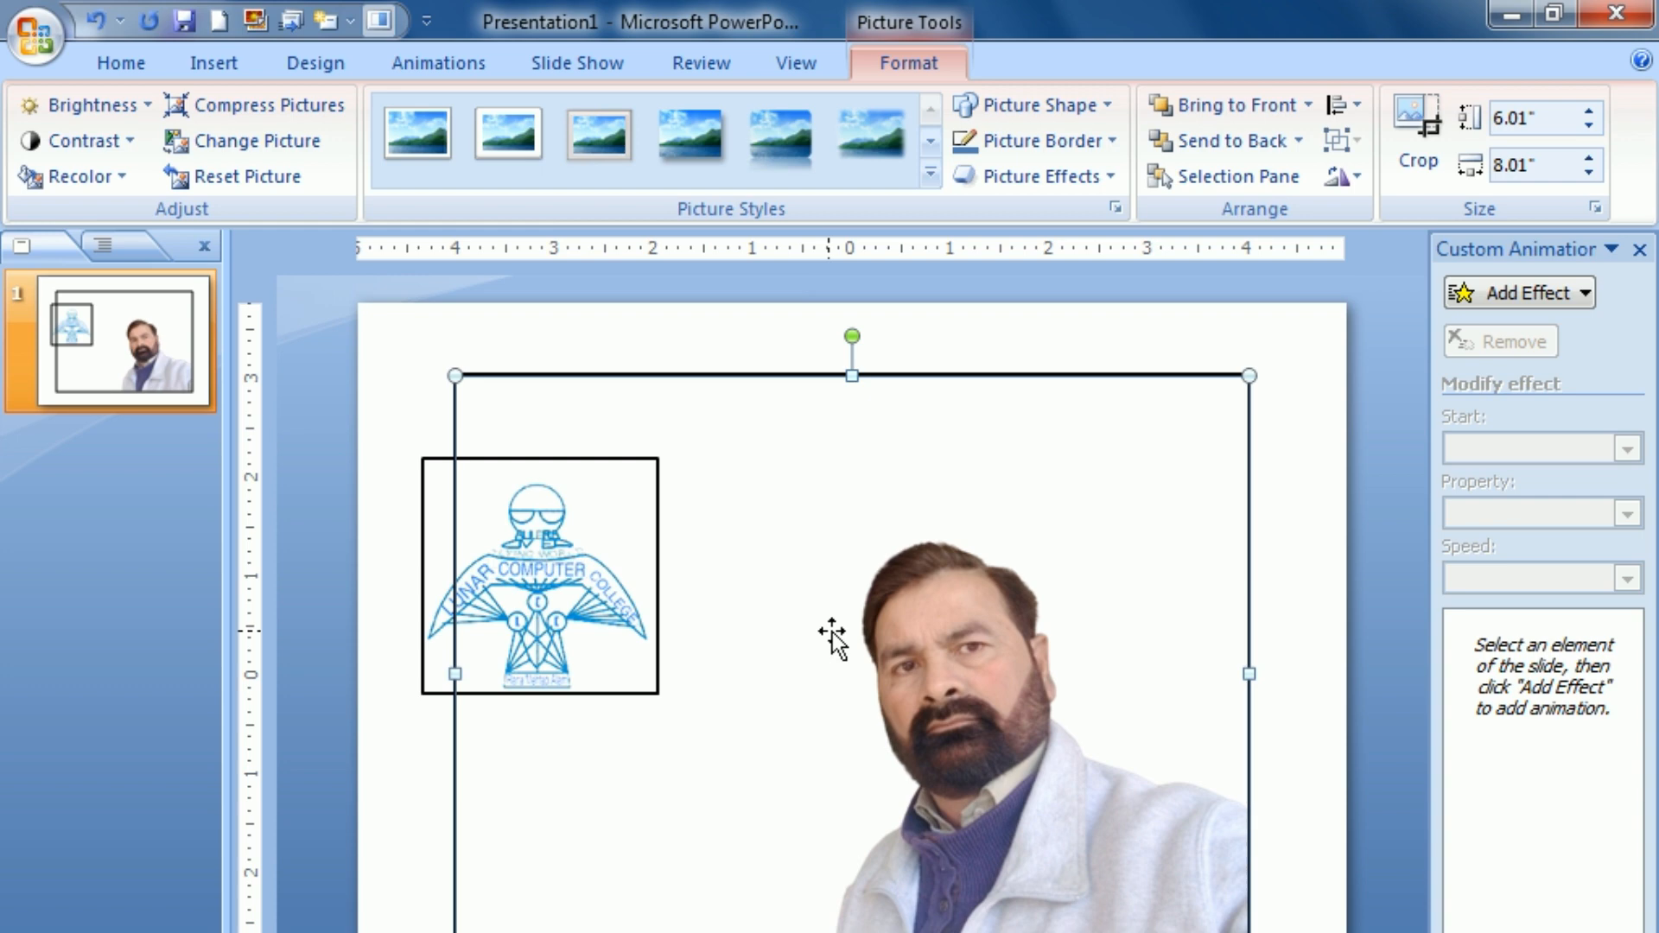
click(1596, 212)
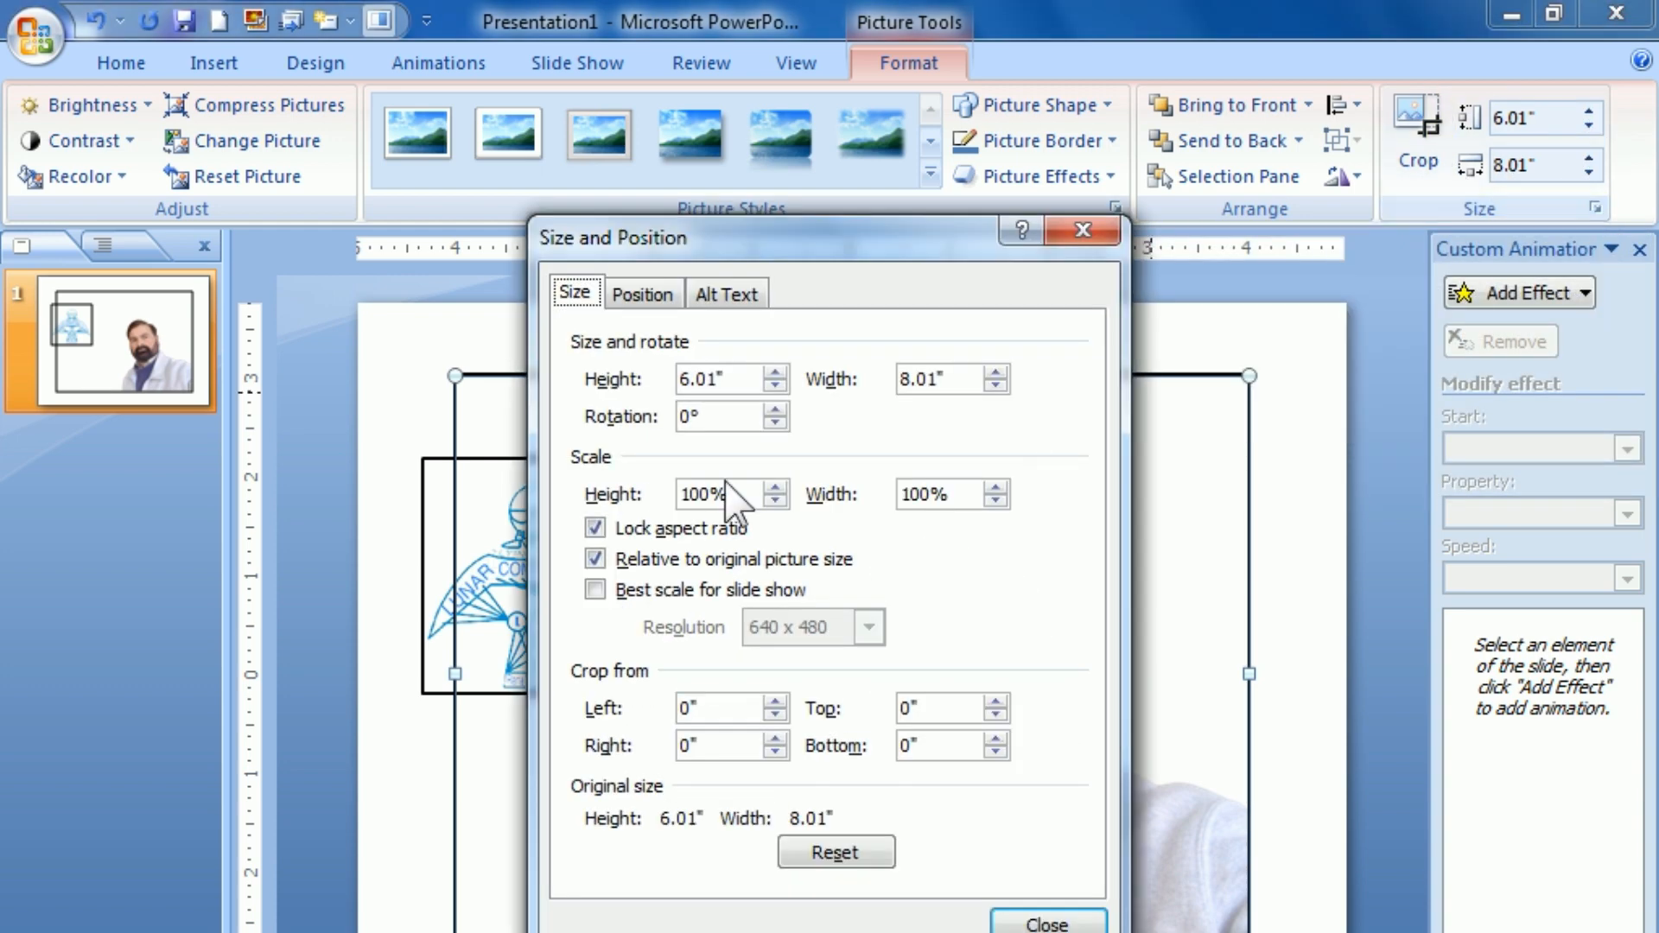
click(595, 528)
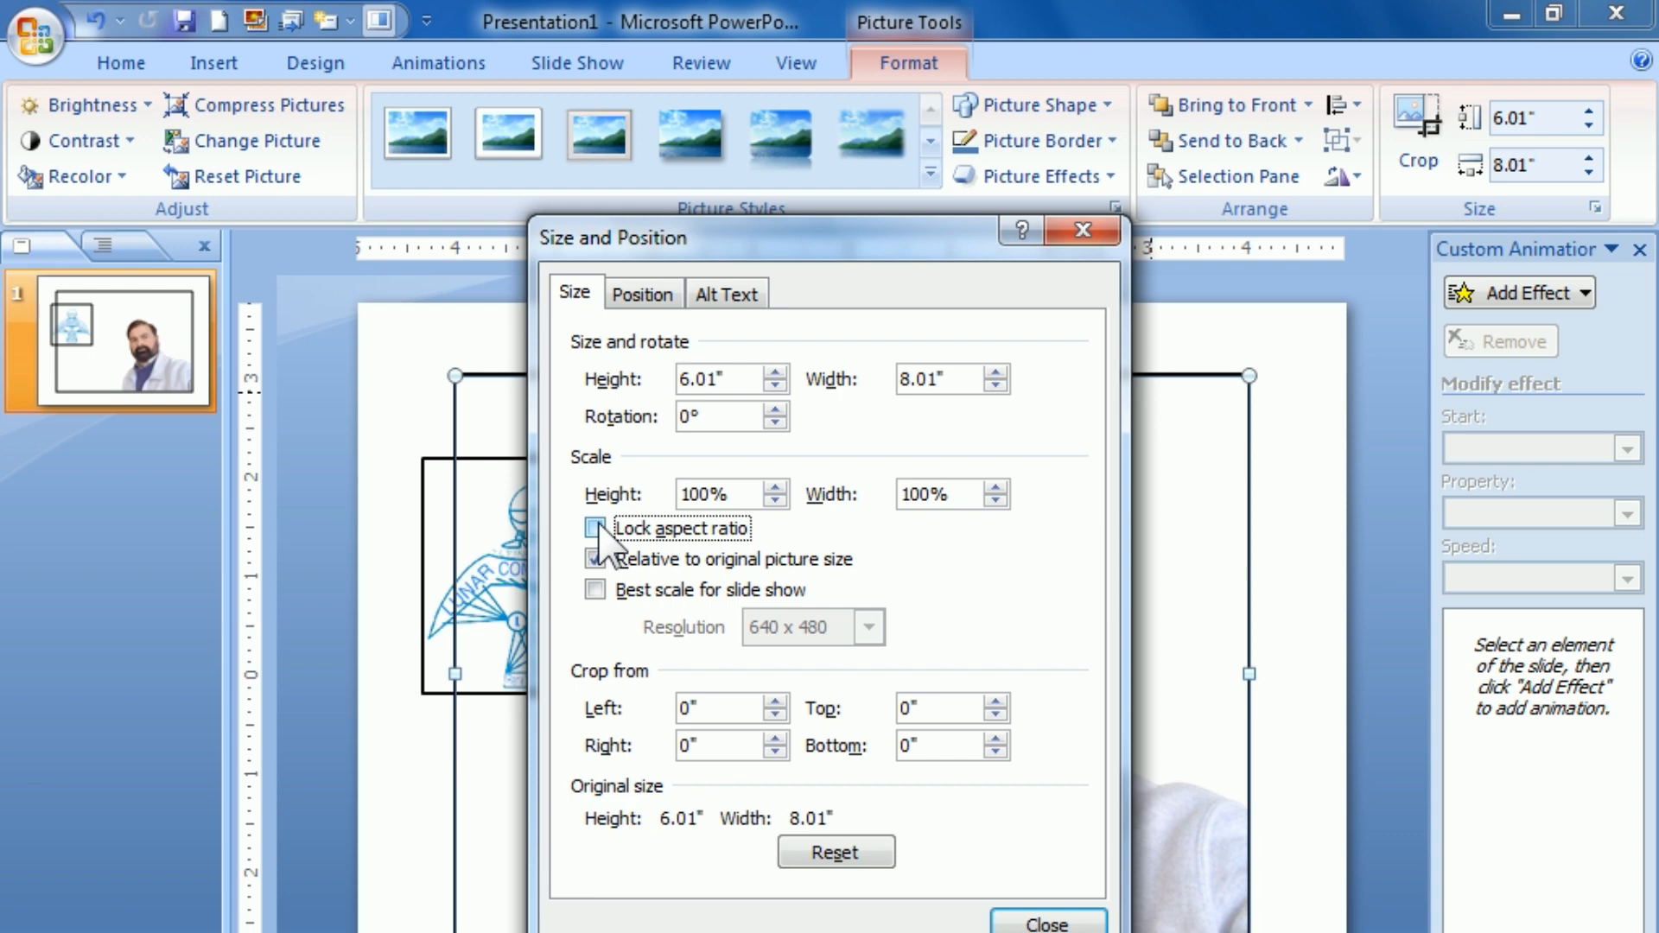
Step: Set the portrait picture's height and width to 2.34" each and close the size settings
drag(730, 379, 629, 374)
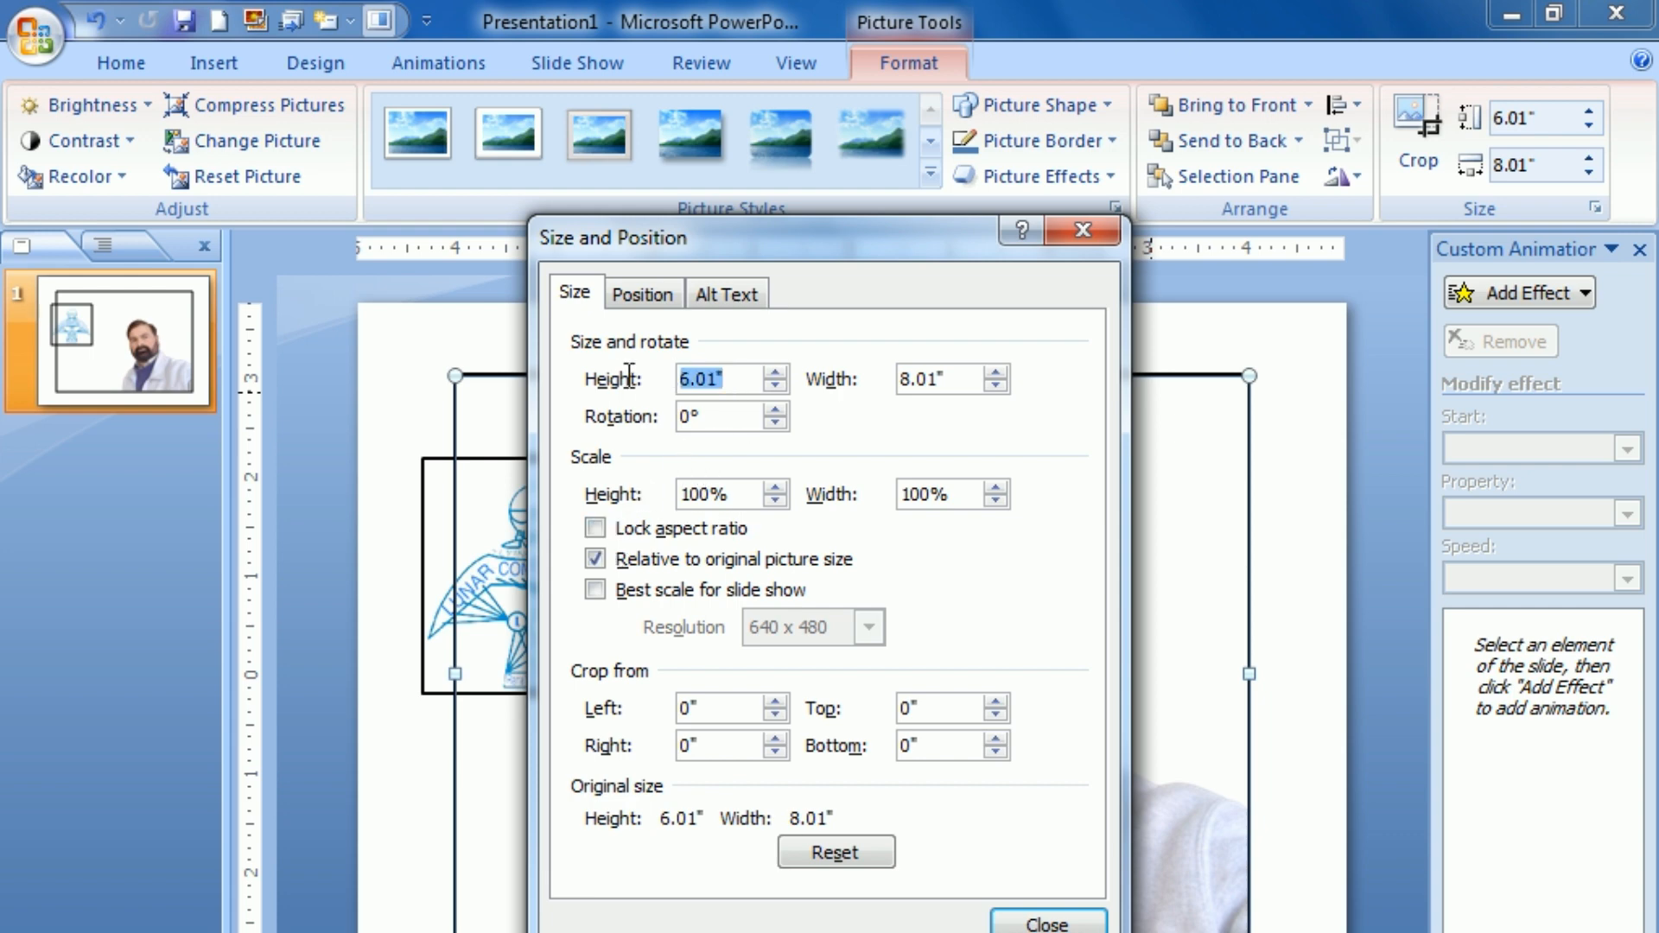
text(2.34)
click(951, 378)
drag(951, 379, 834, 367)
text(2.34)
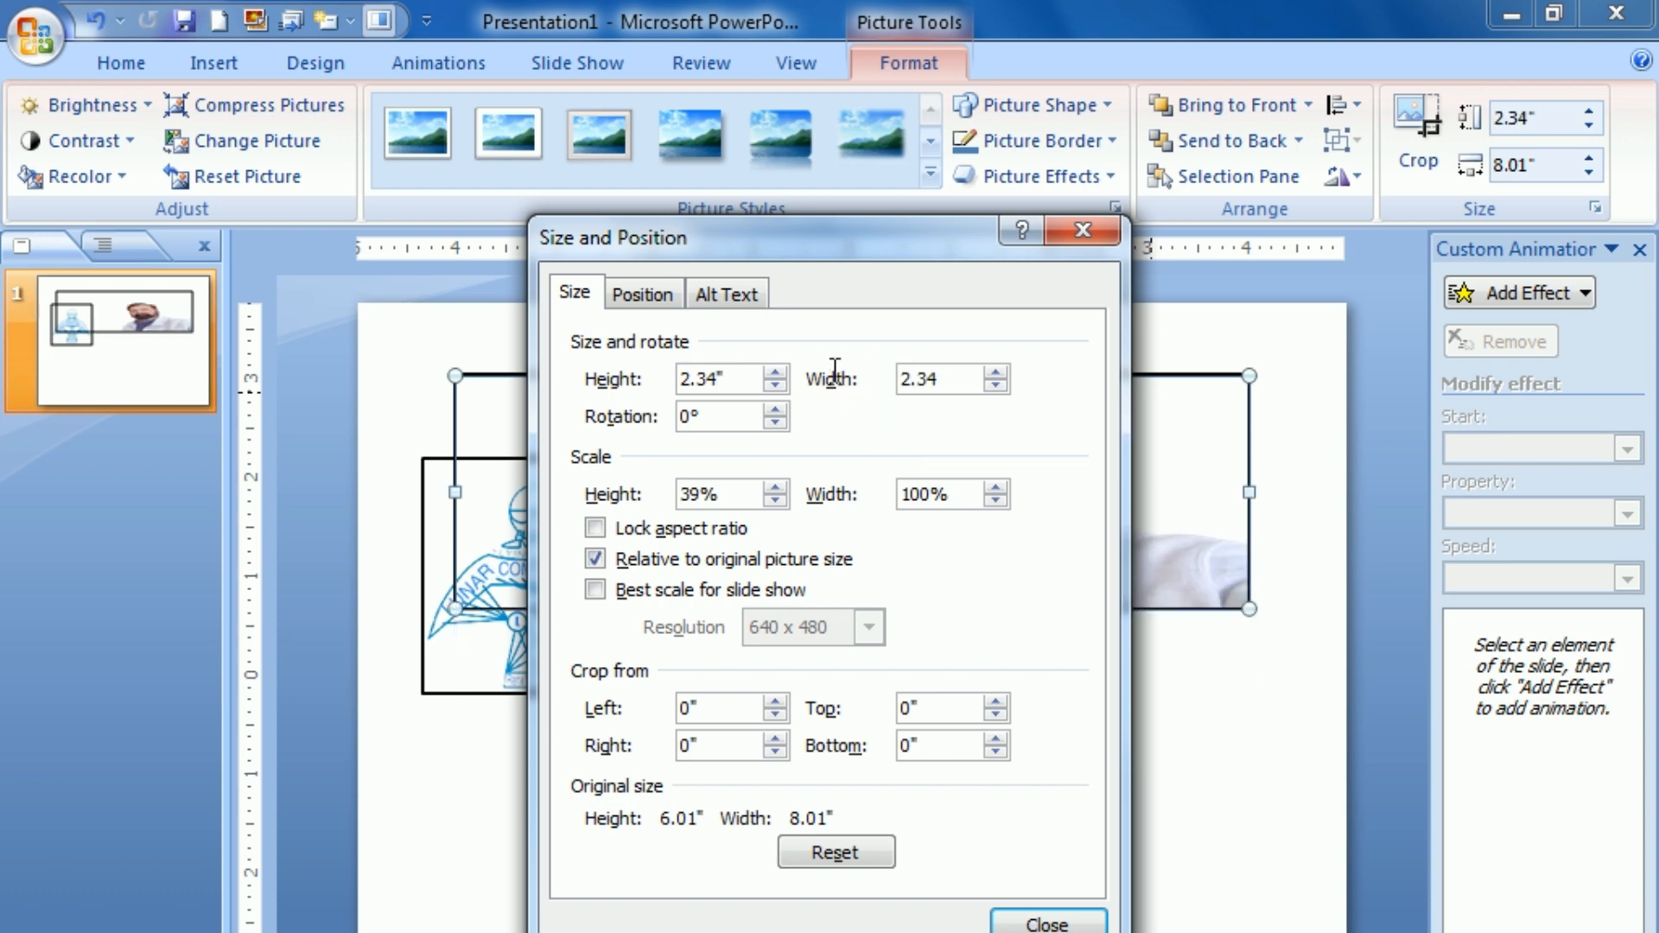
click(1007, 910)
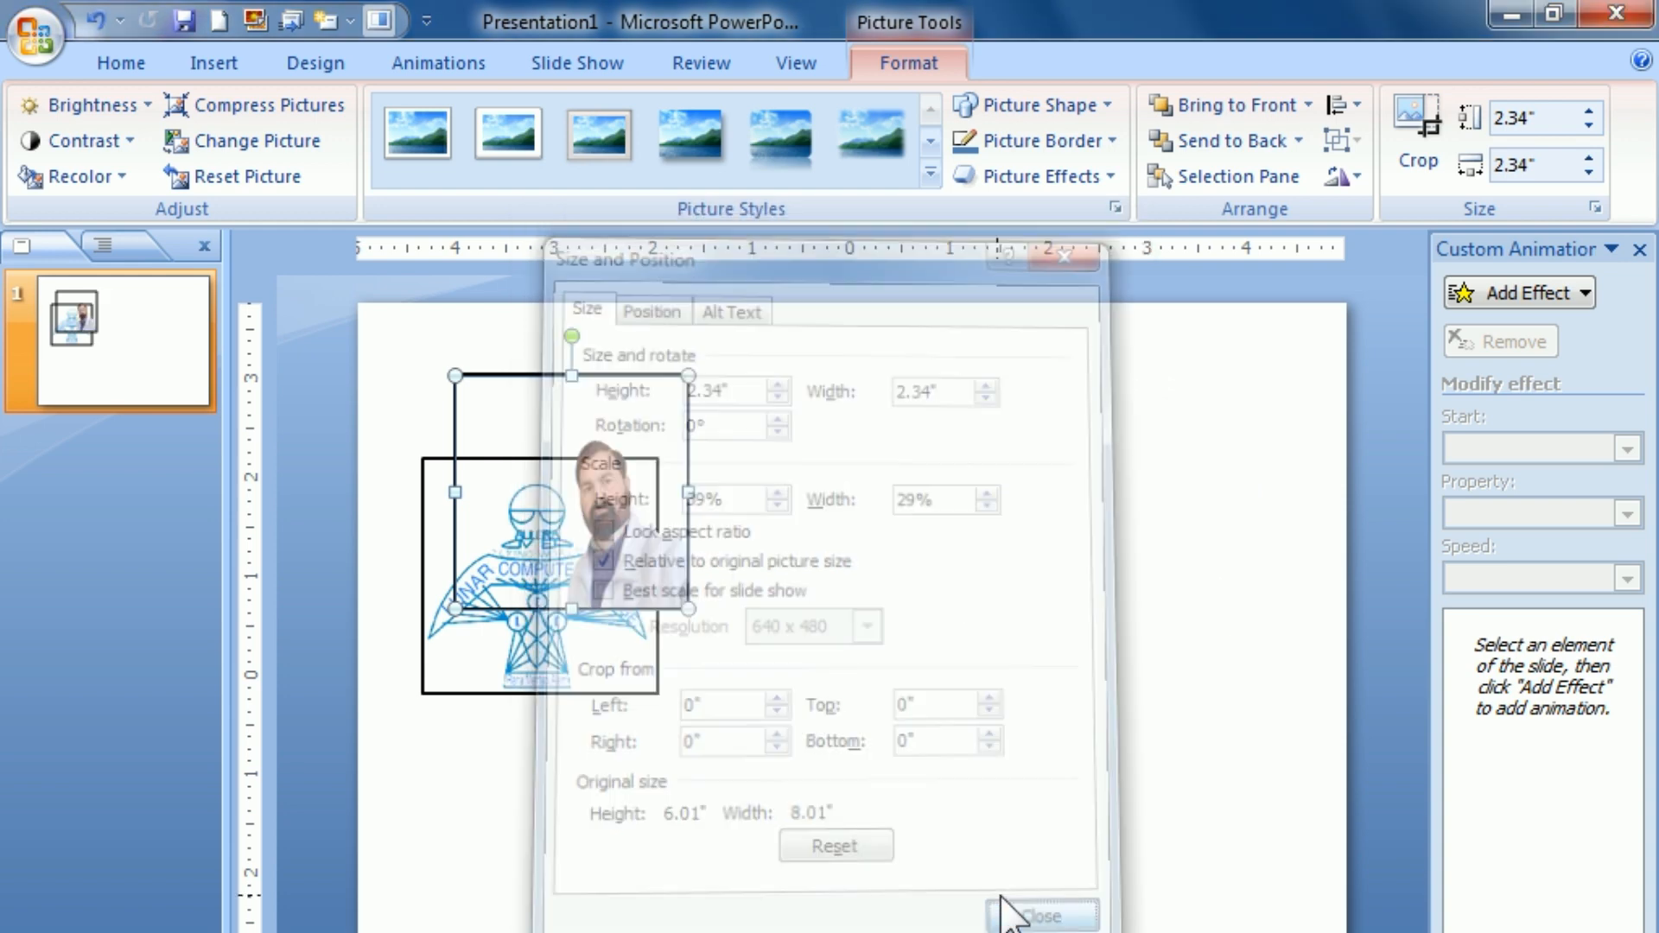
Step: Move the portrait picture to the right of the logo with a small gap and nudge it level with the logo
drag(614, 524, 837, 633)
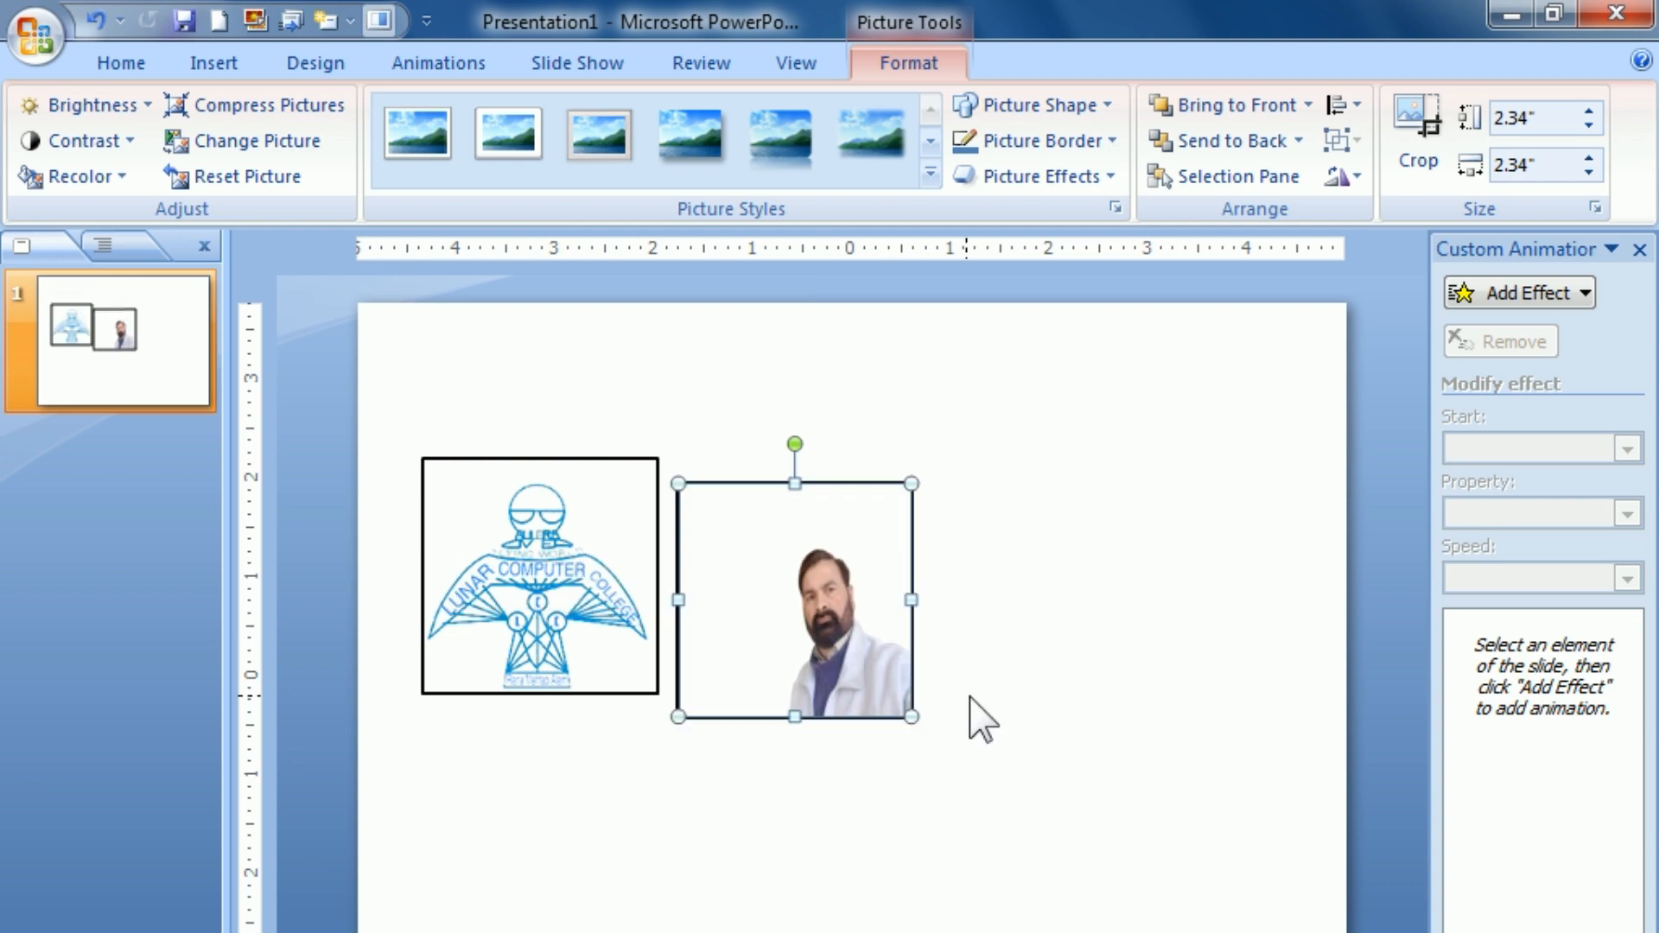
key(Up)
key(Up)
key(Up)
key(Left)
key(Left)
key(Left)
key(Right)
key(Right)
key(Right)
key(Right)
key(Right)
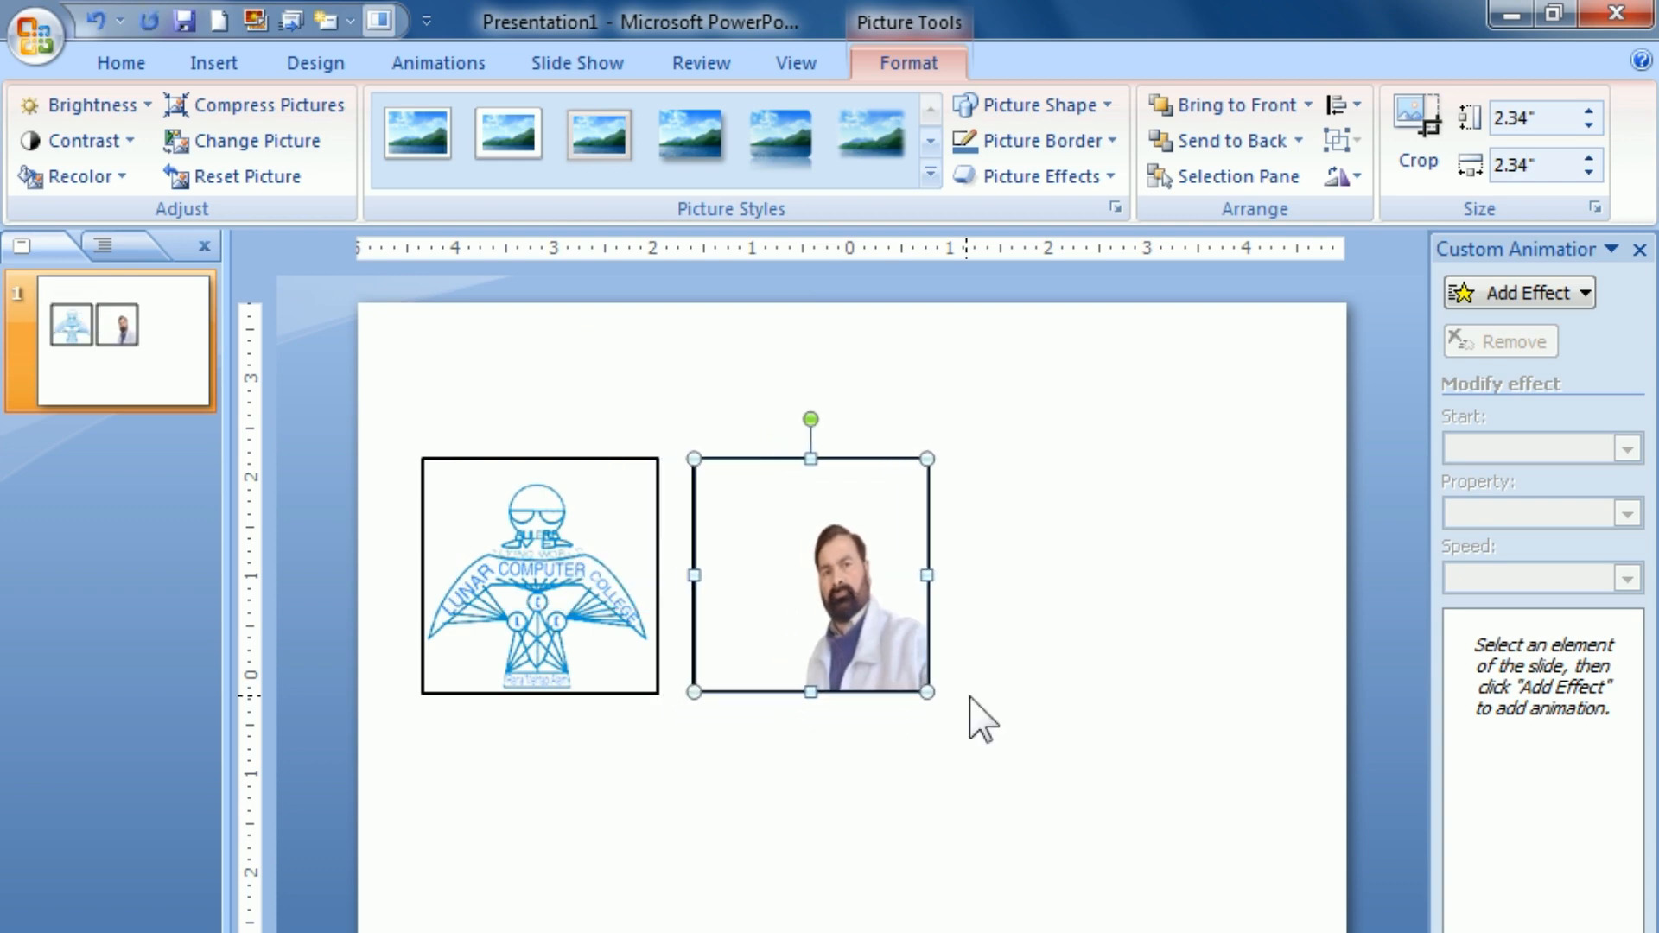
click(789, 766)
click(593, 635)
click(785, 825)
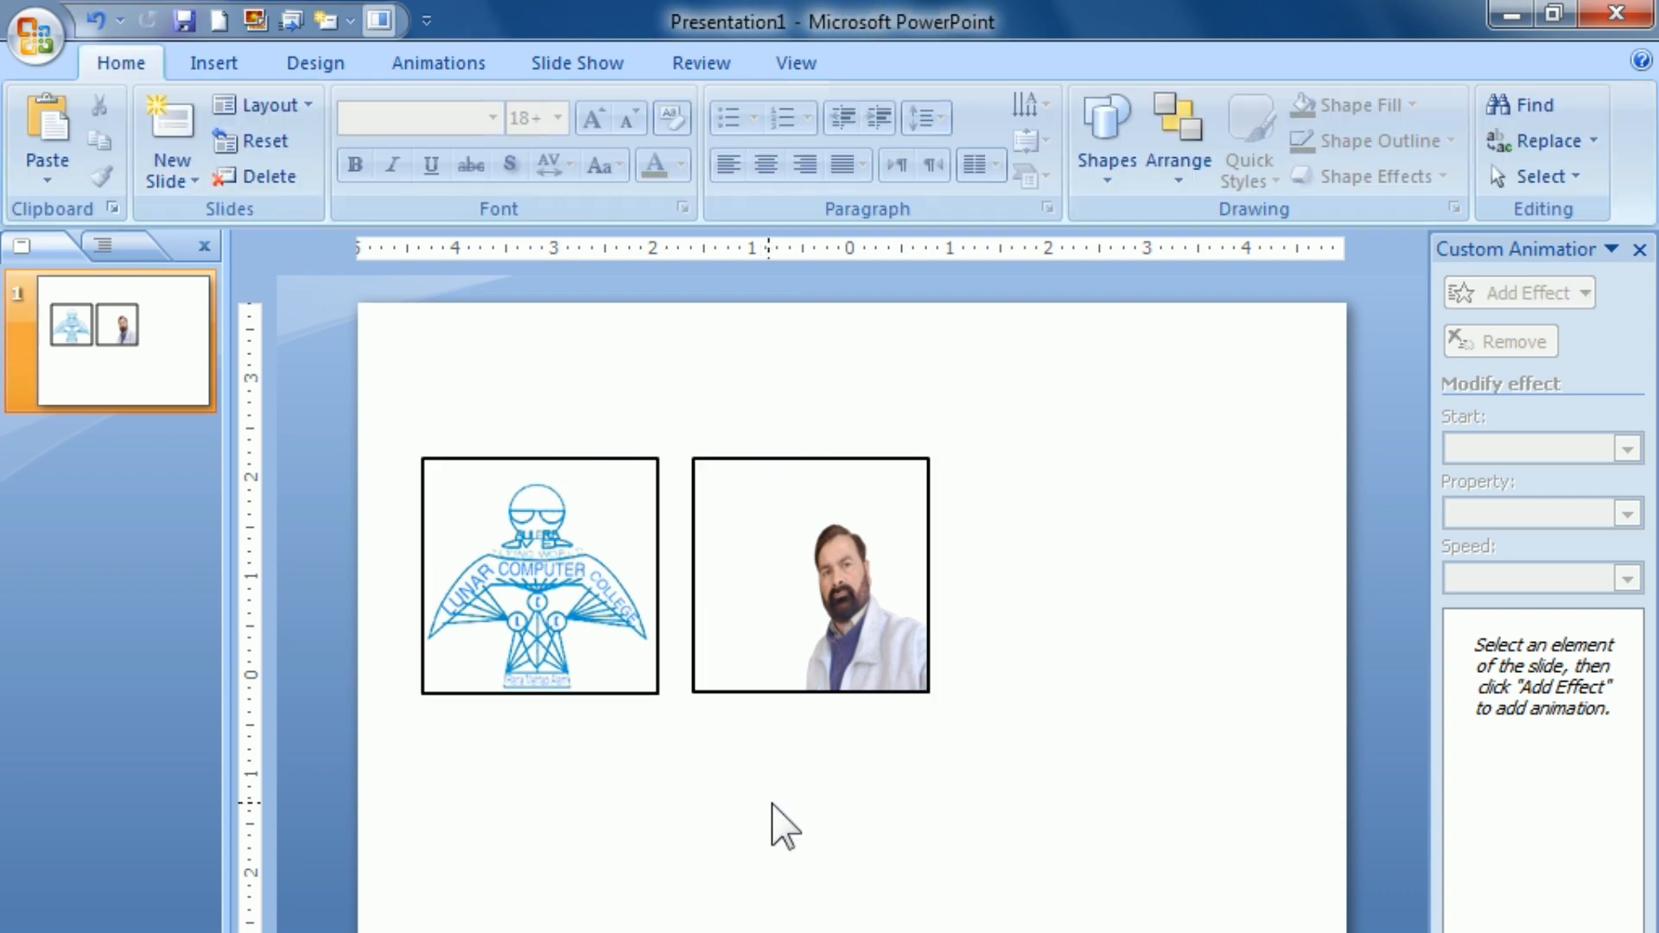
Step: Draw a rectangle about 2.17" high and 2.25" wide below the two pictures
click(225, 70)
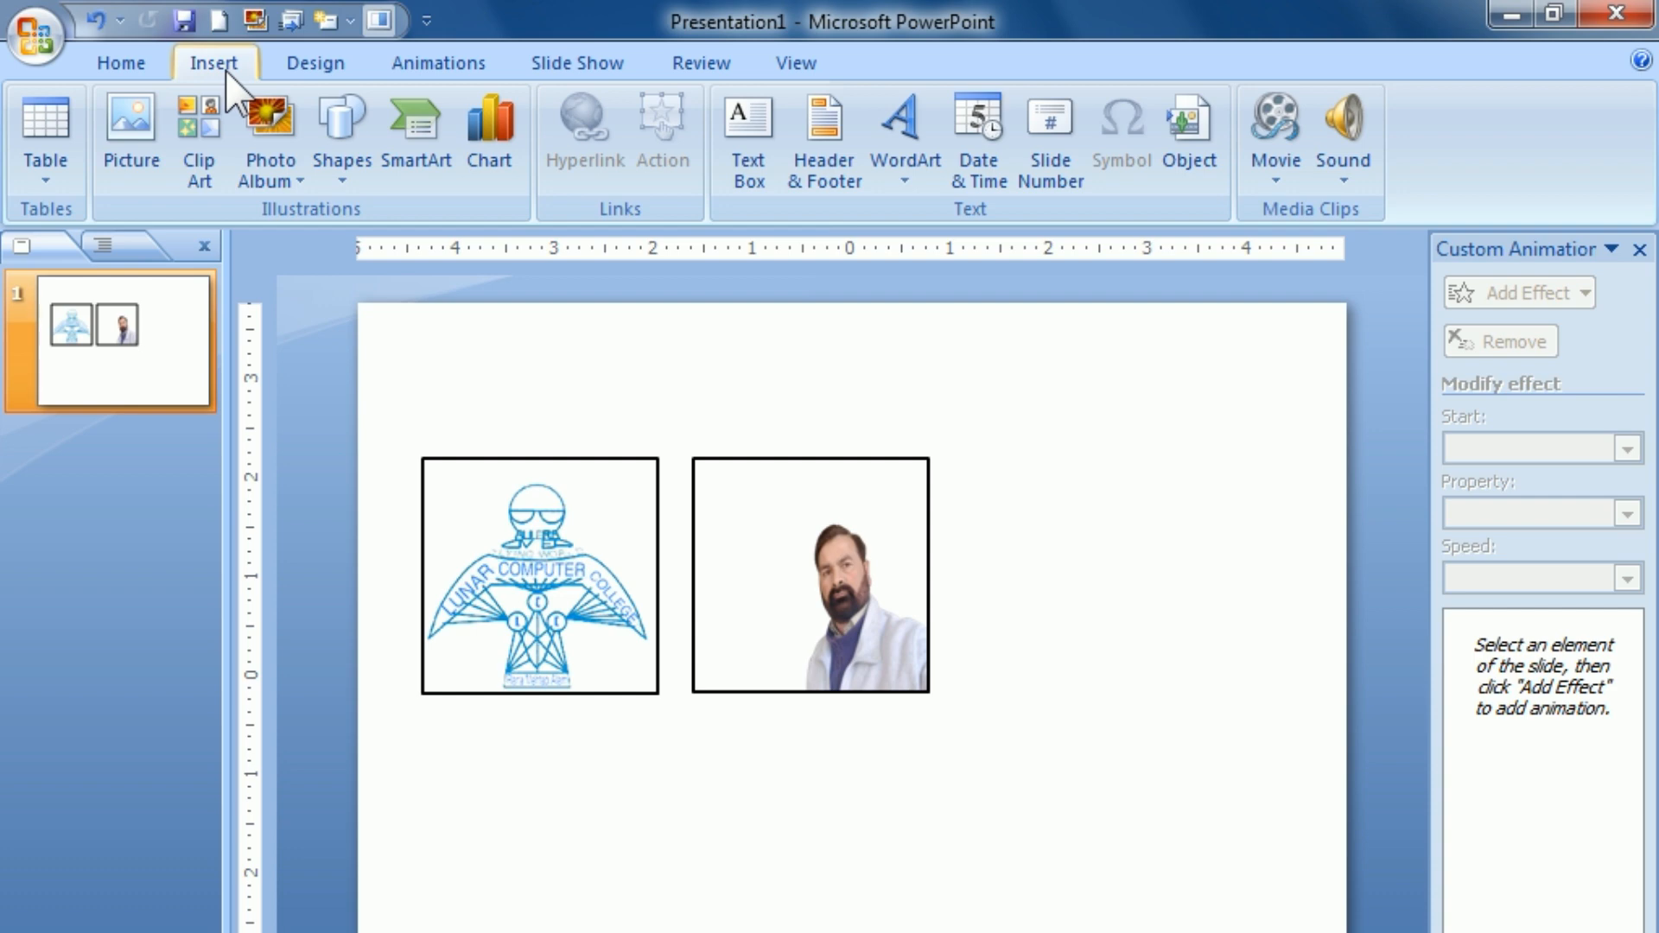
click(340, 187)
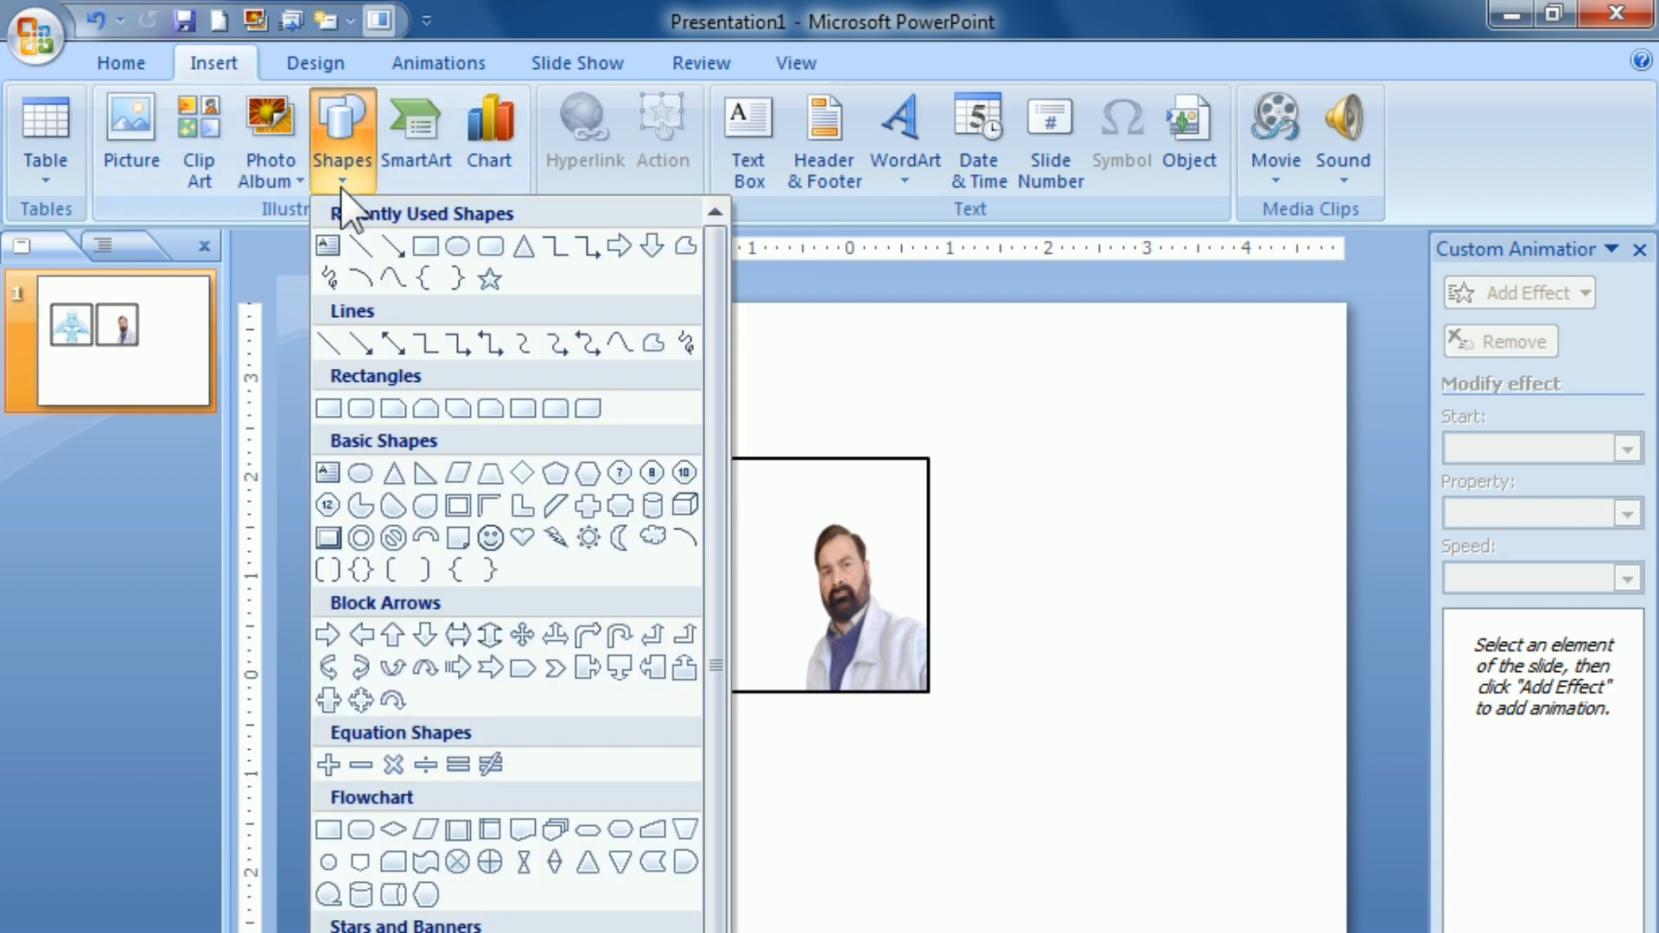
click(425, 246)
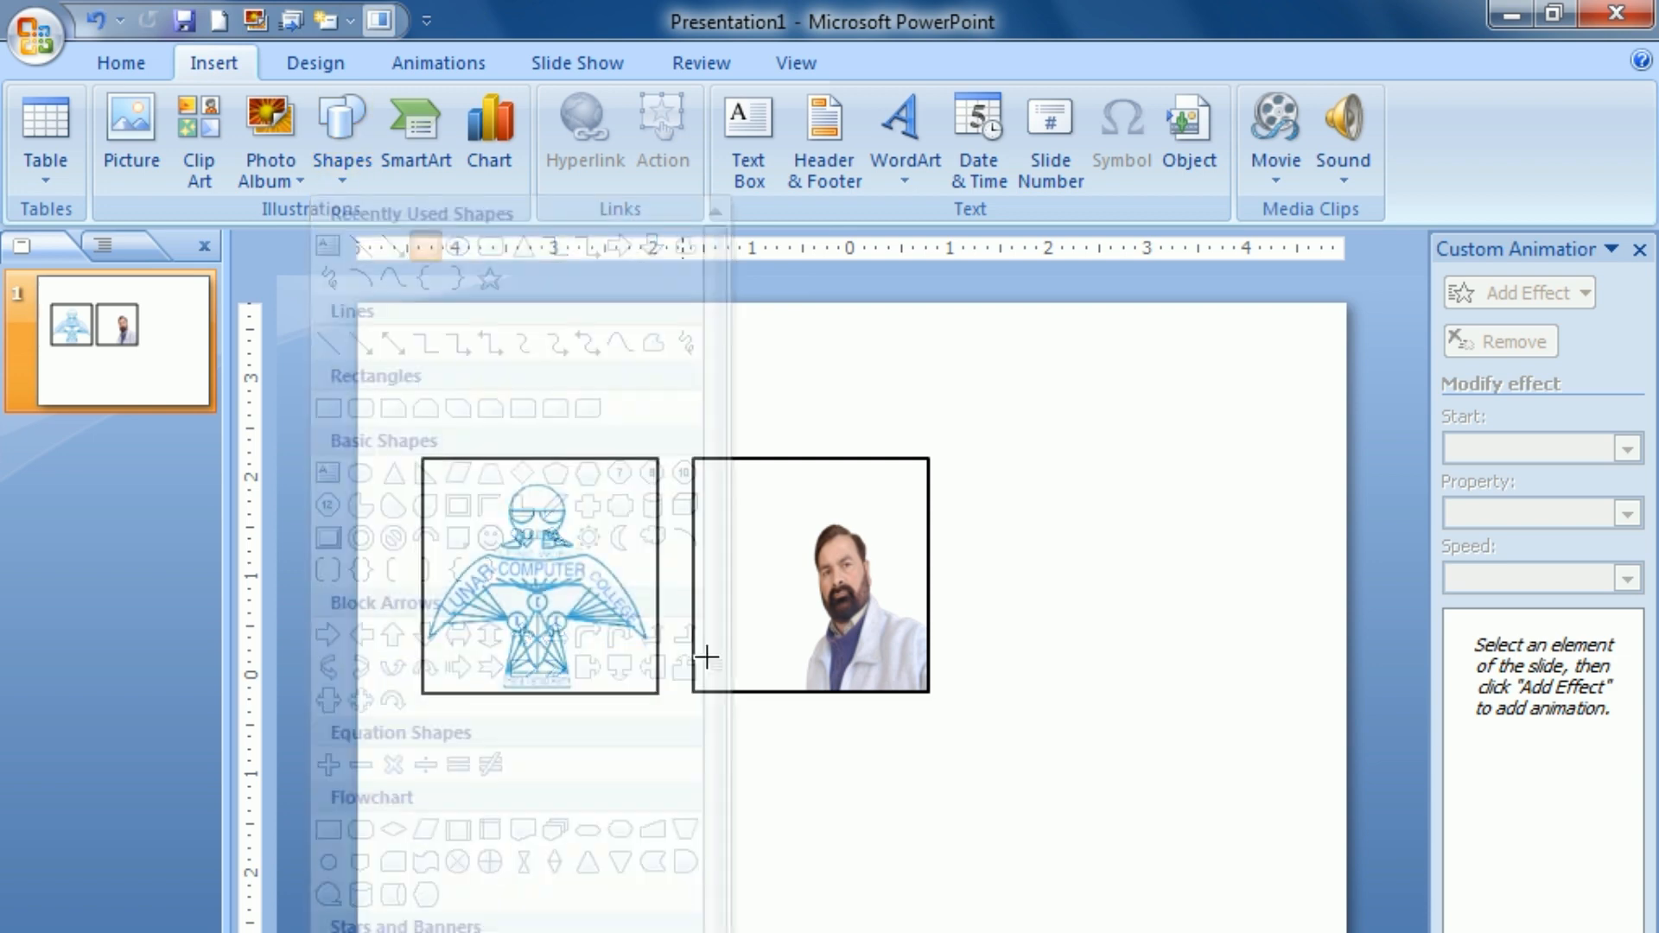
mouse_move(645, 778)
mouse_down()
mouse_move(726, 932)
mouse_move(870, 932)
mouse_up()
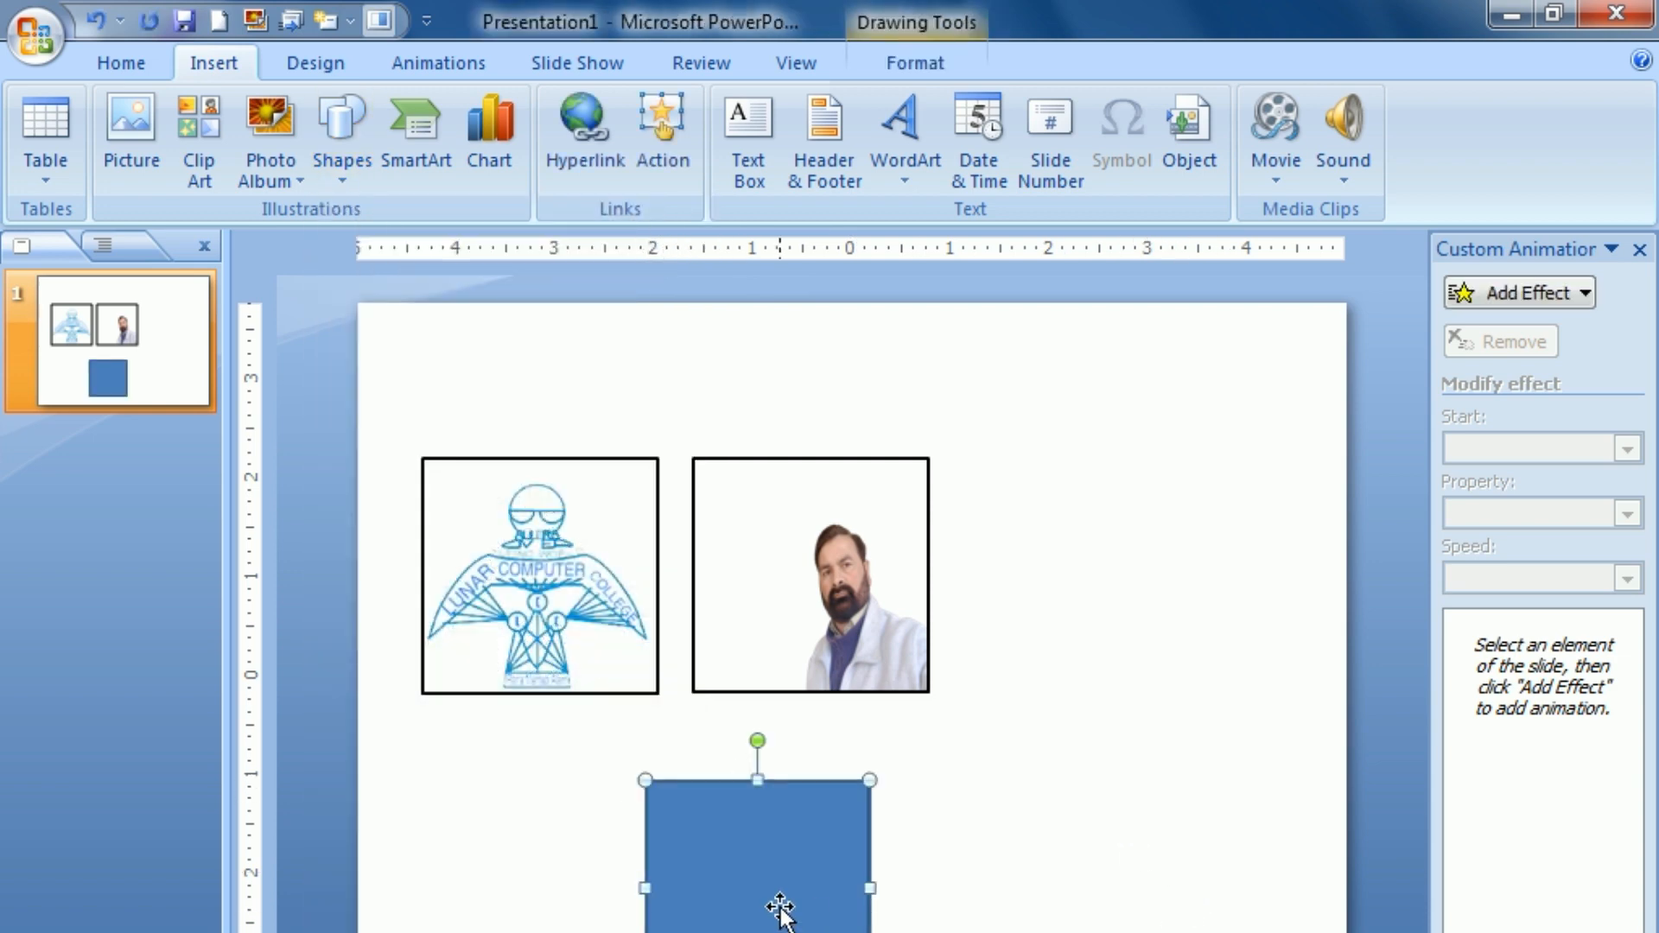
Step: Resize the blue rectangle to 2.34" by 2.34" and place it right of the portrait, level with the pictures
click(940, 62)
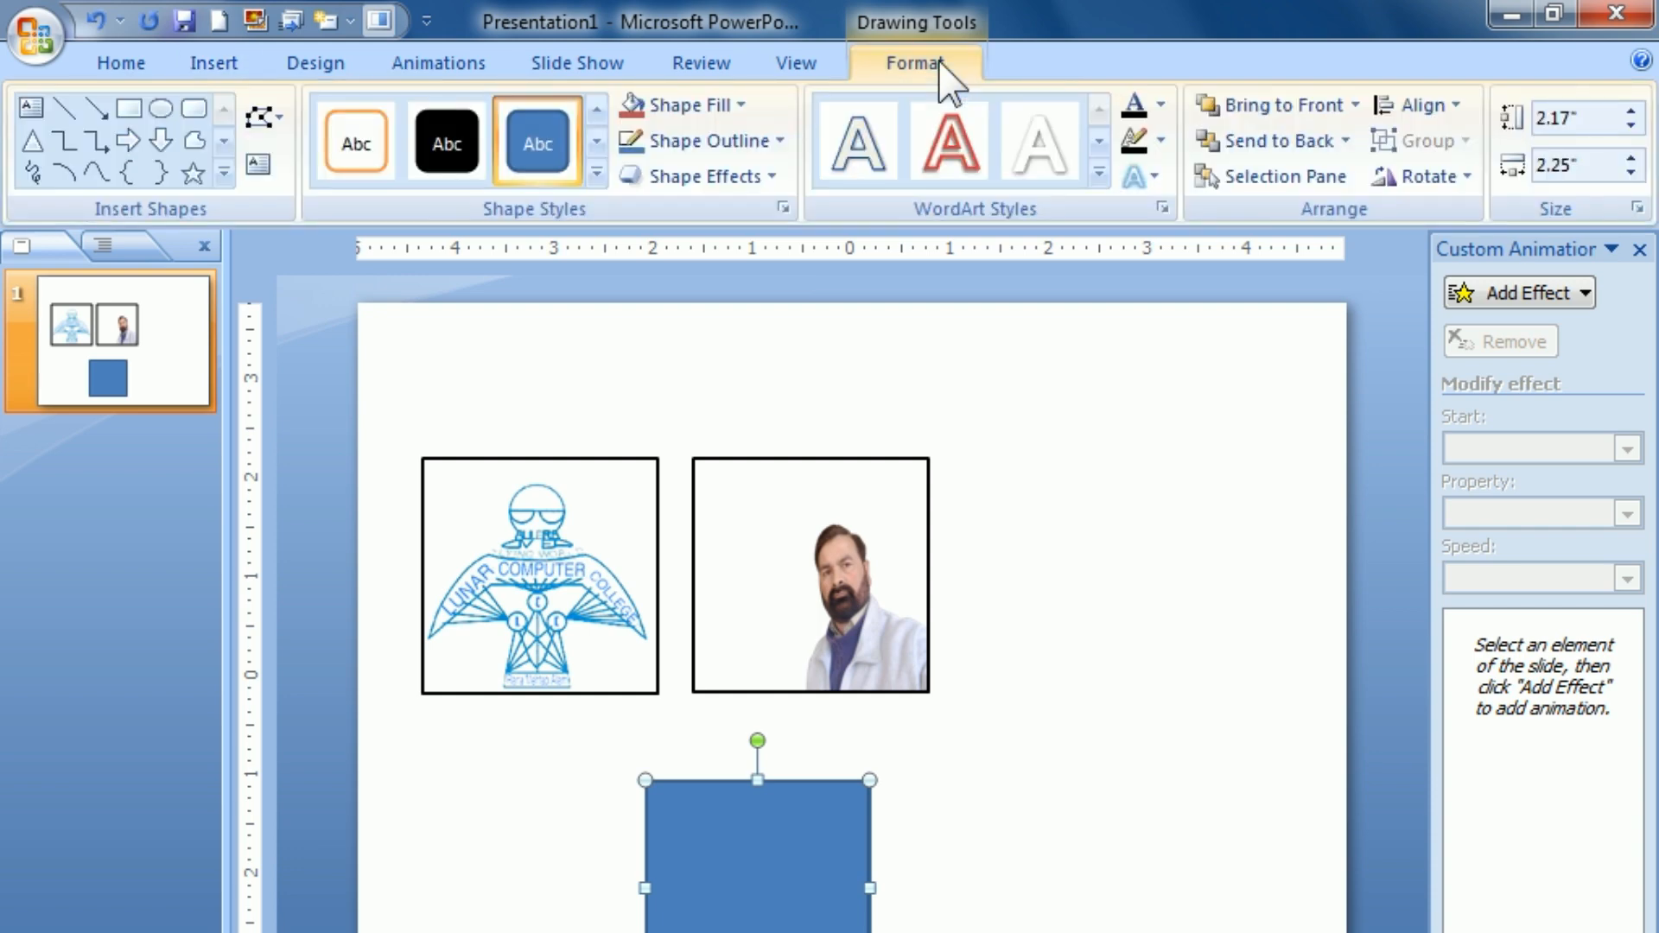
click(1564, 118)
text(2.34)
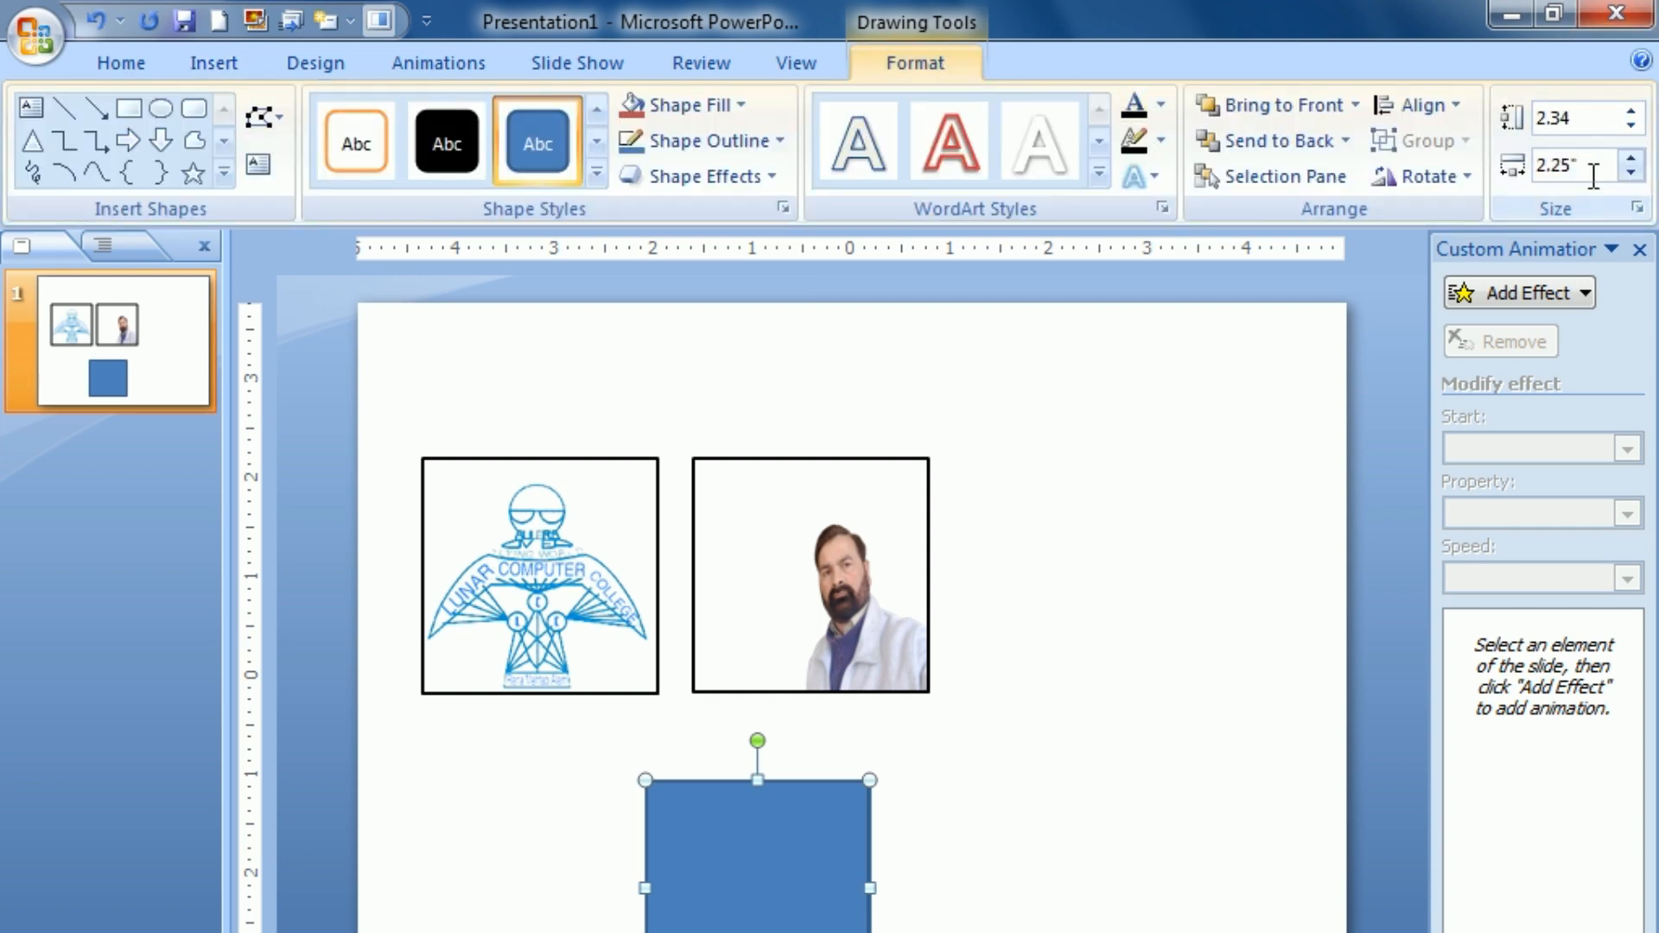
click(1605, 161)
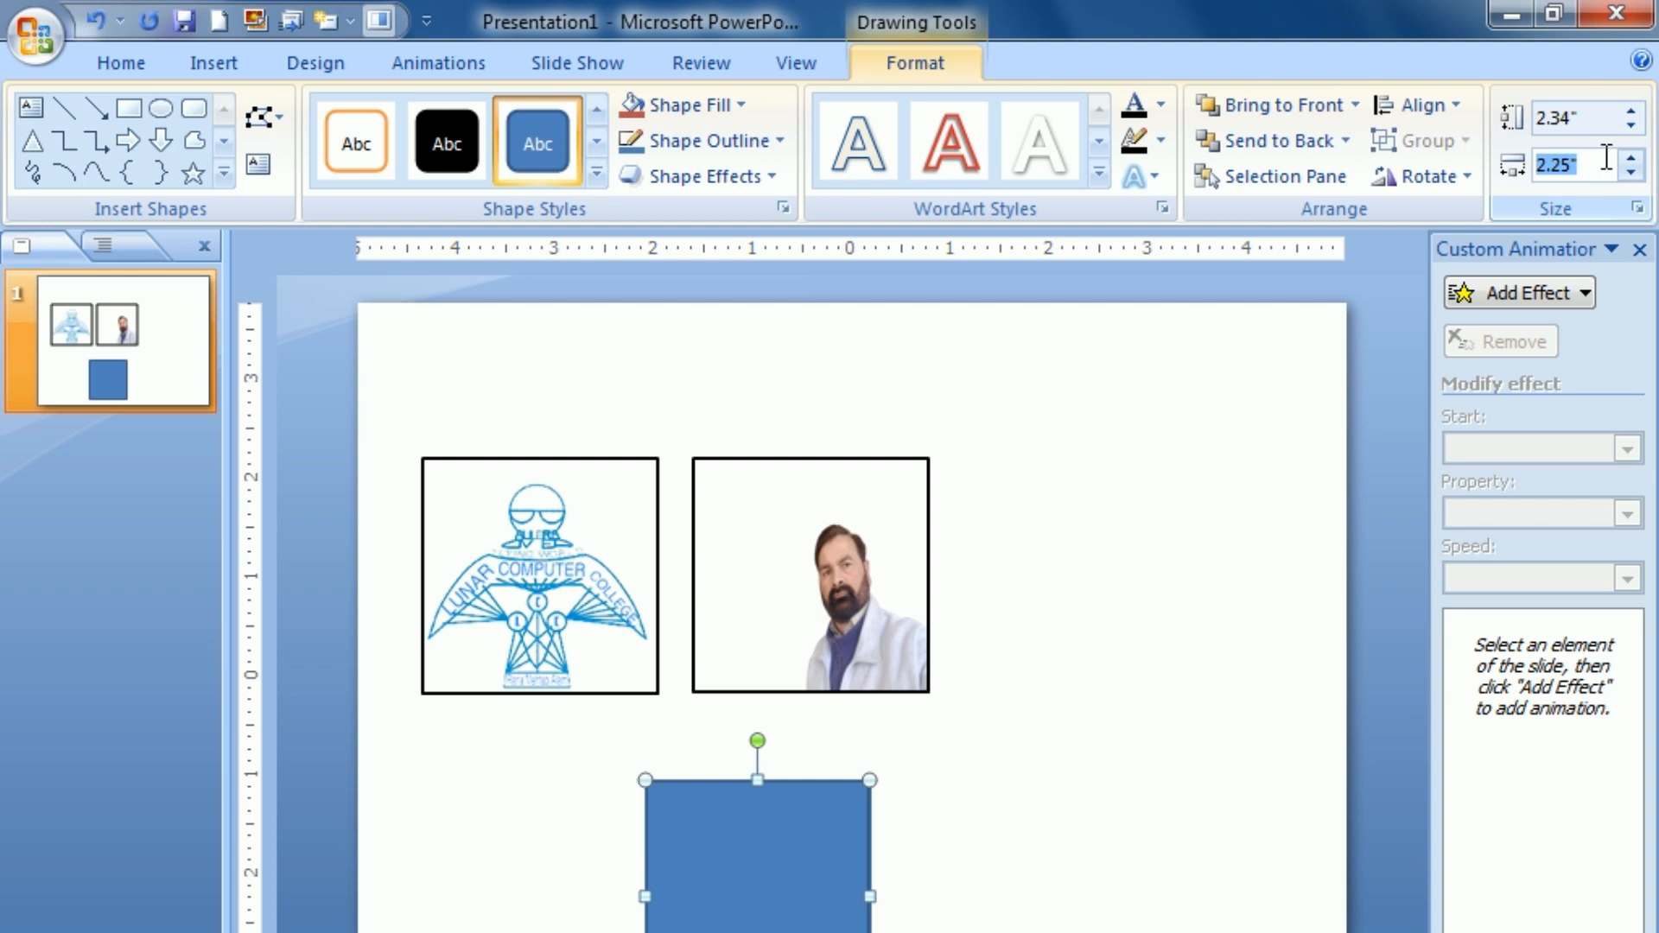
text(2.34)
key(Return)
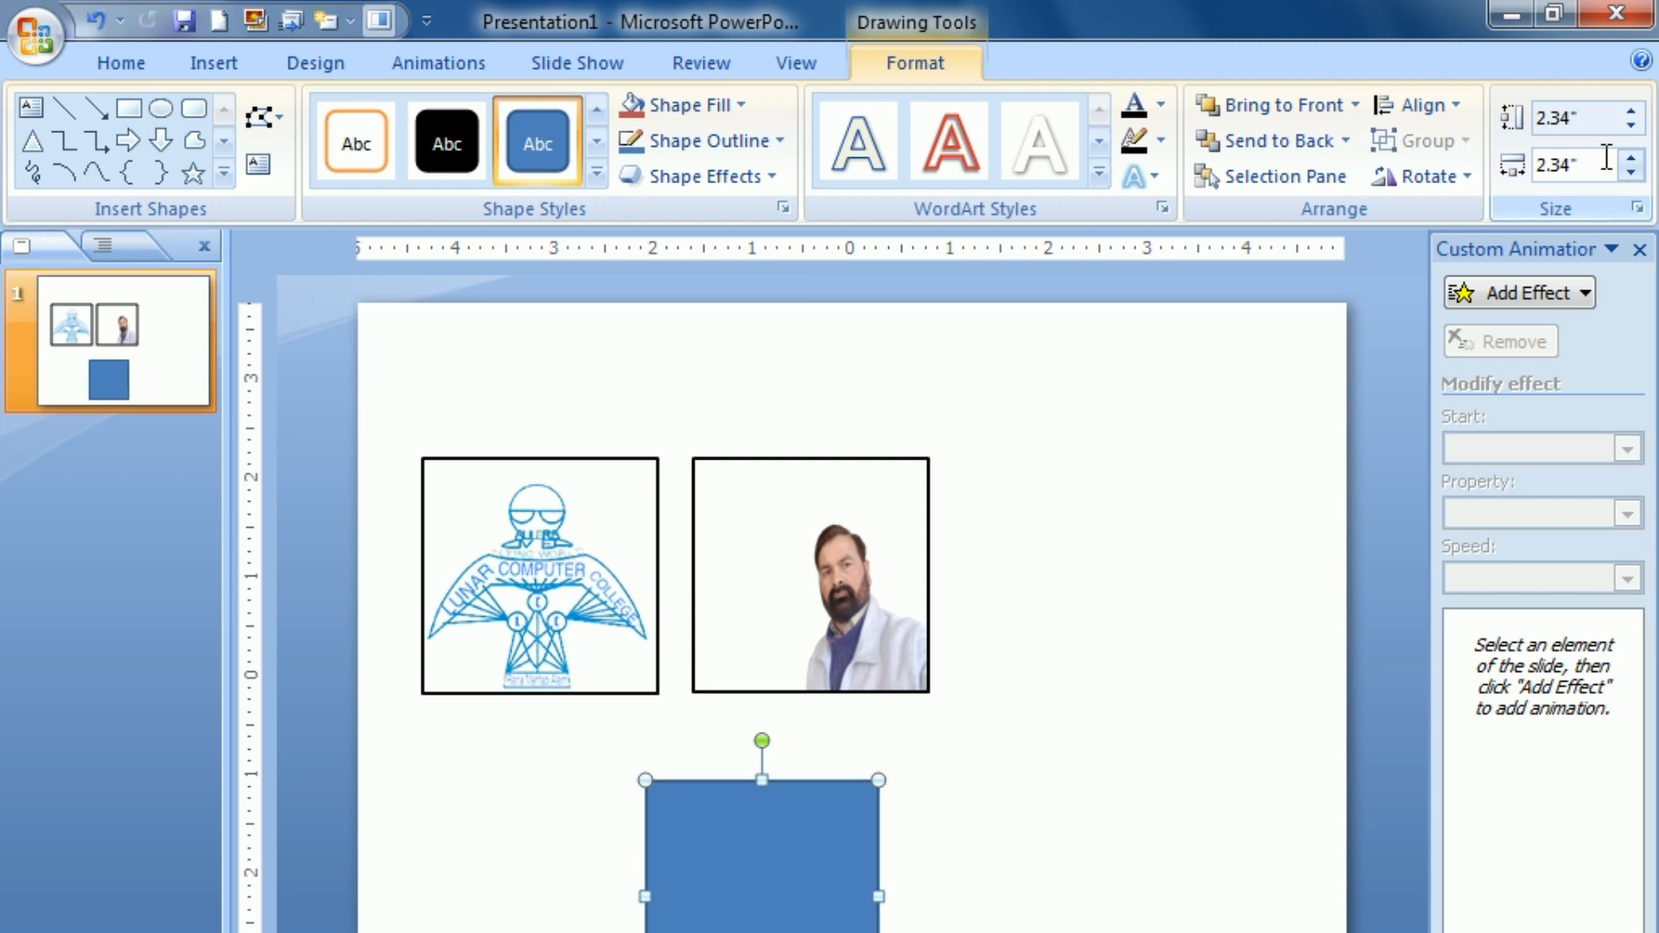
drag(748, 908, 1045, 592)
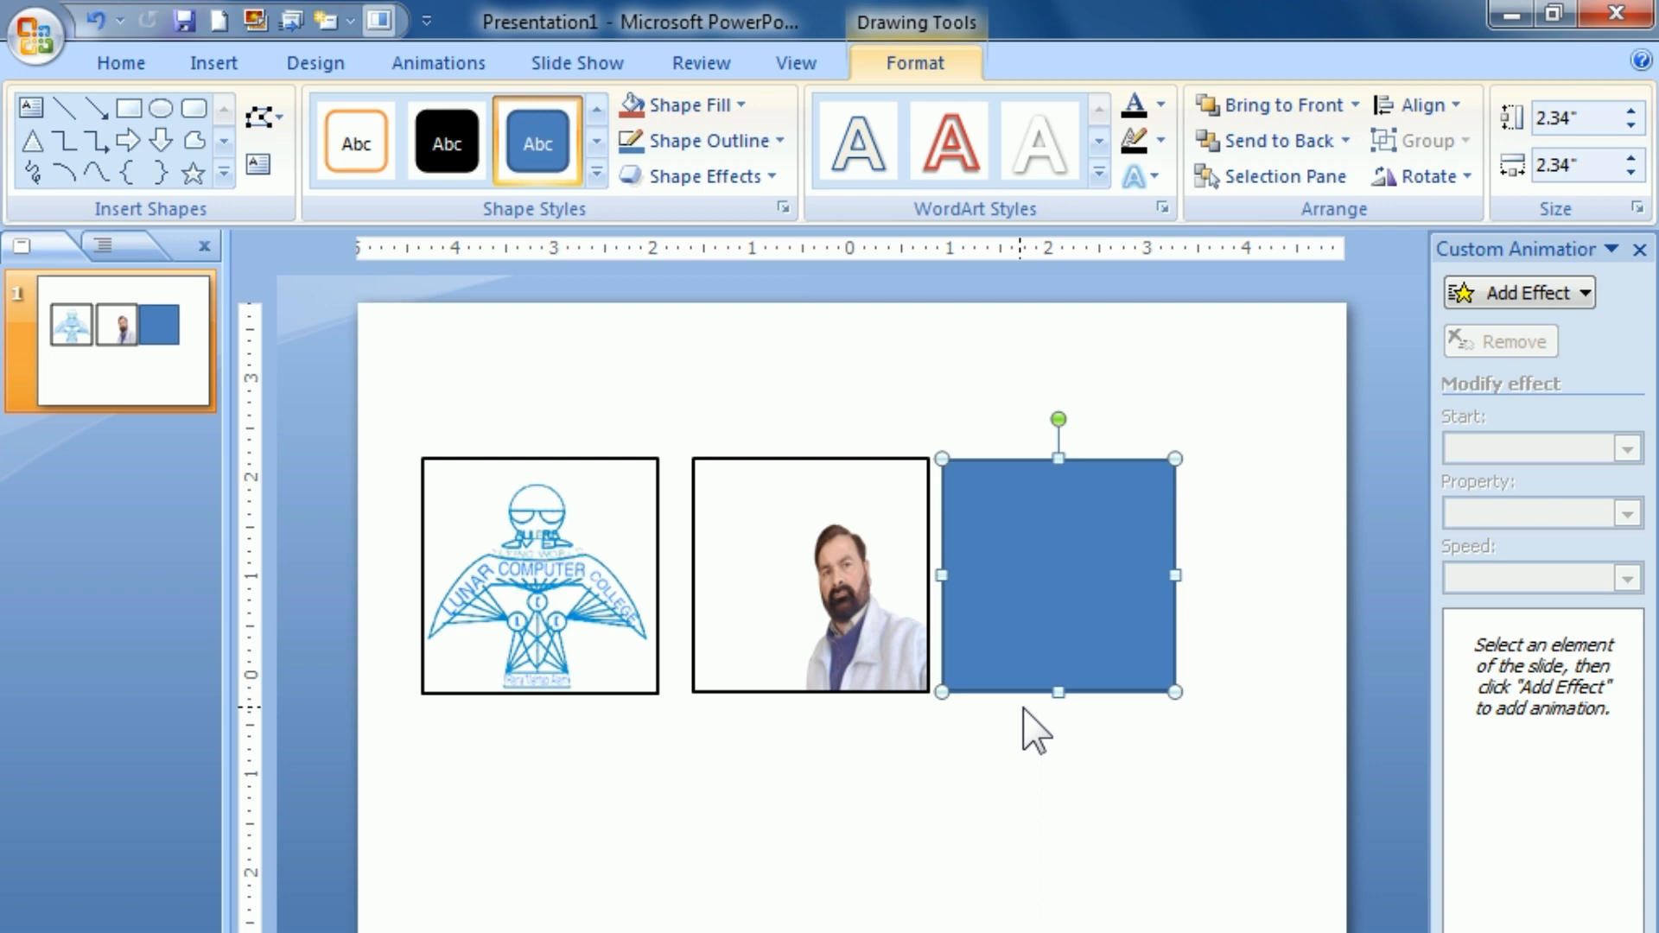
Step: Apply the first Parallel 3-D rotation preset to the logo picture
click(560, 587)
key(Escape)
click(523, 573)
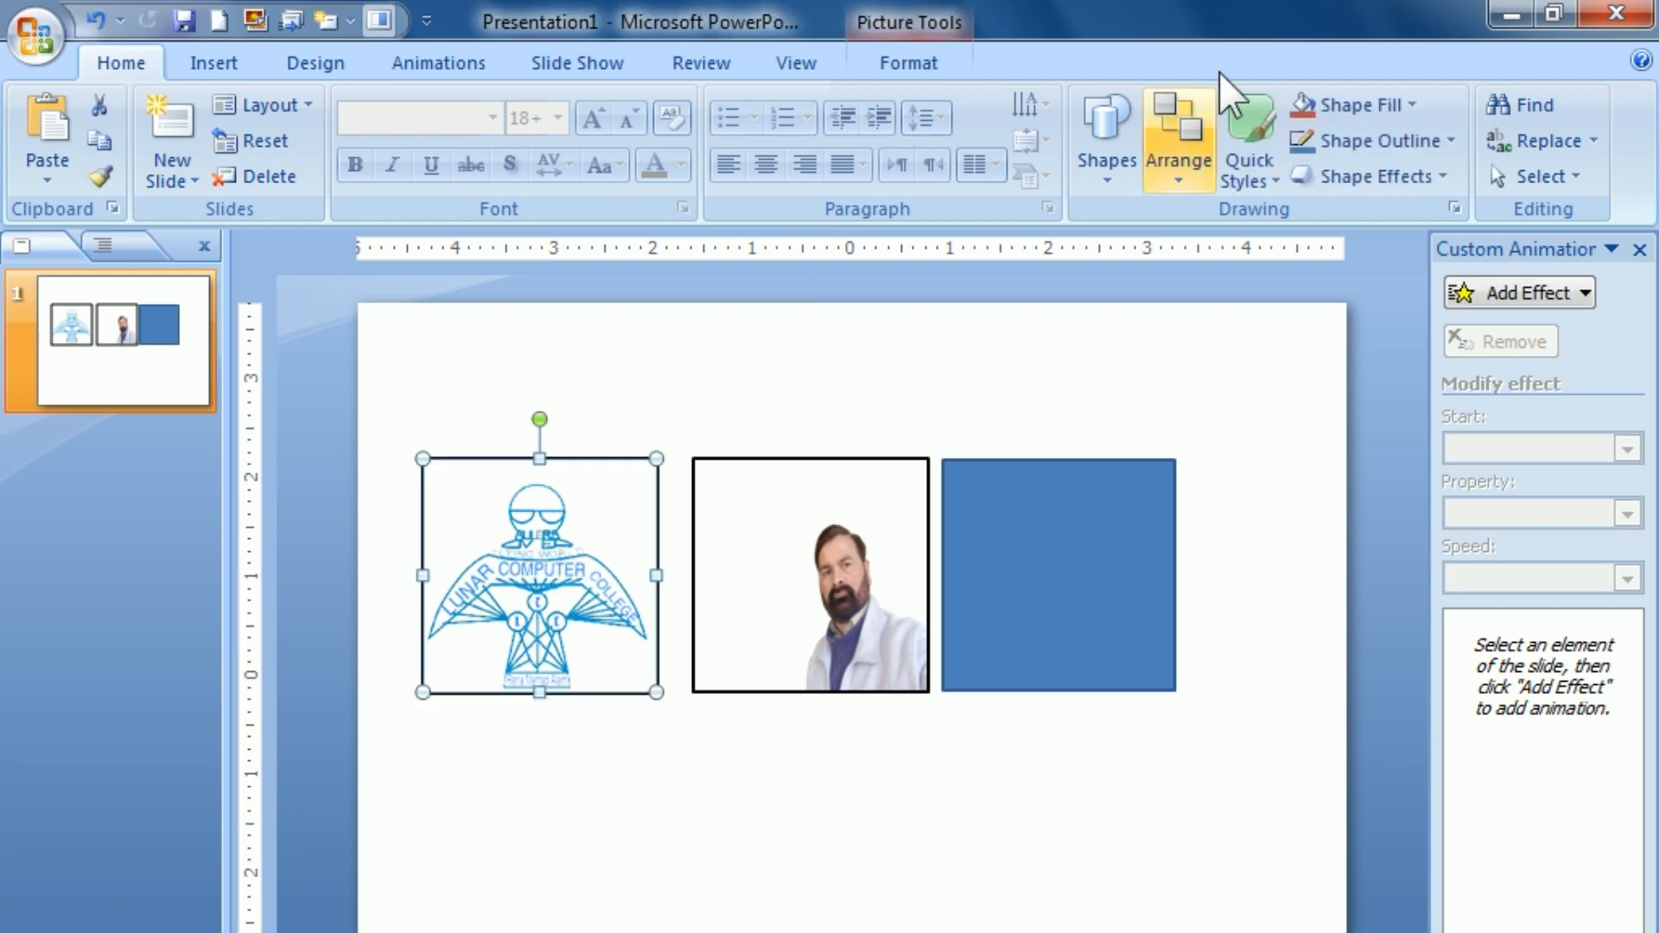
click(914, 74)
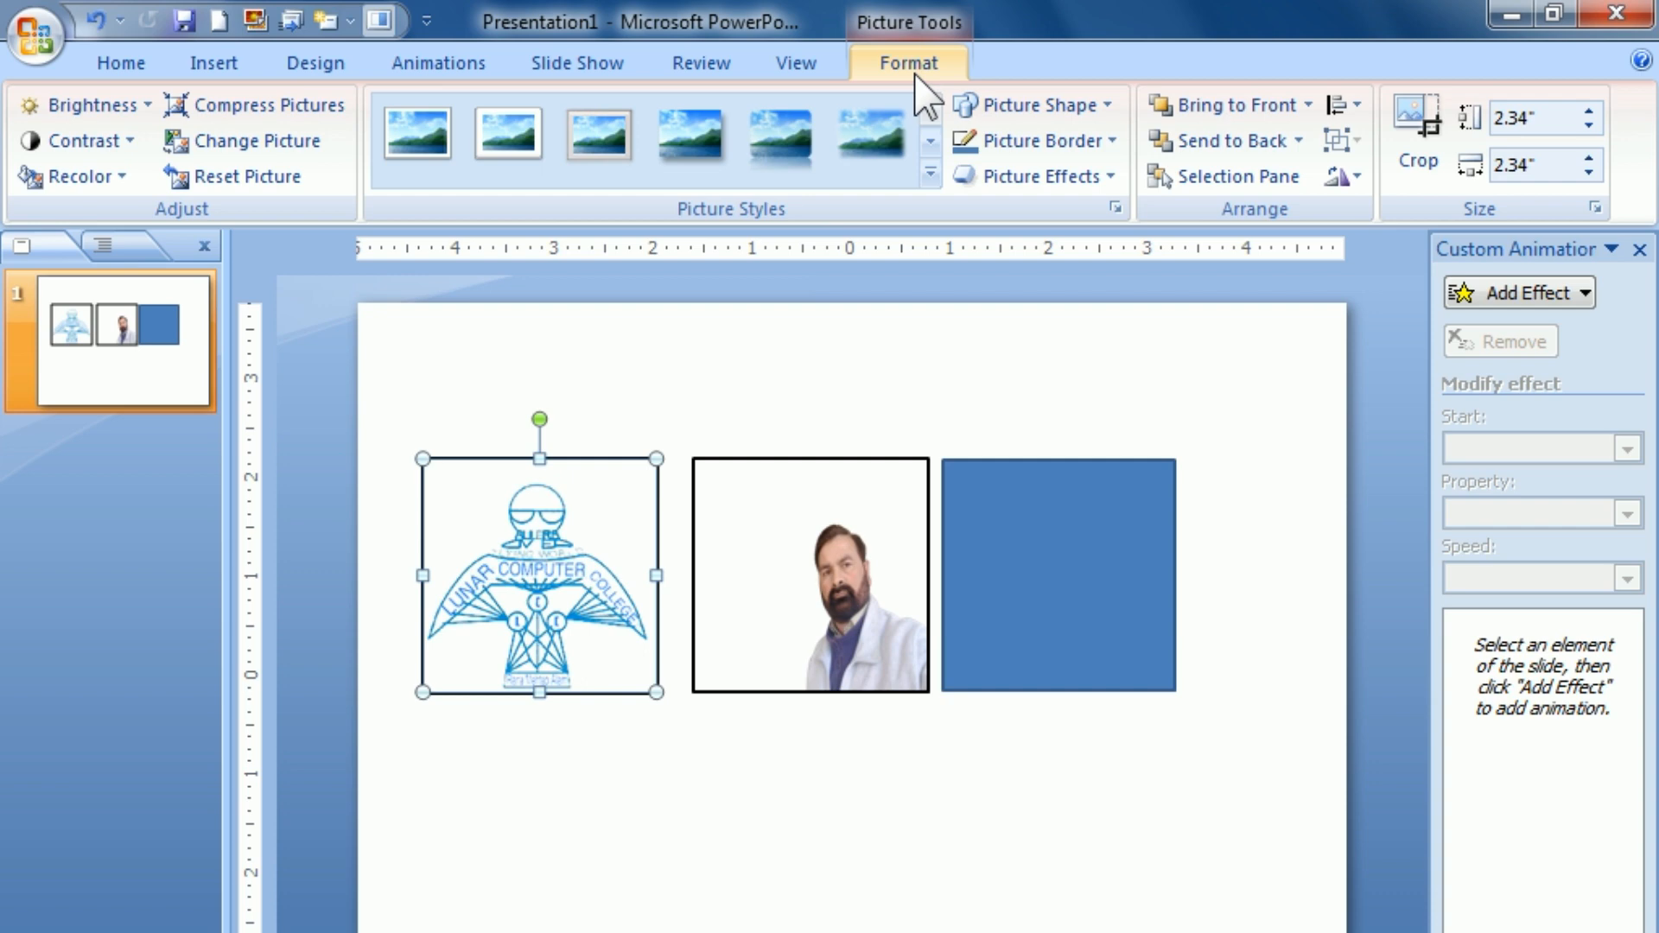
click(1010, 183)
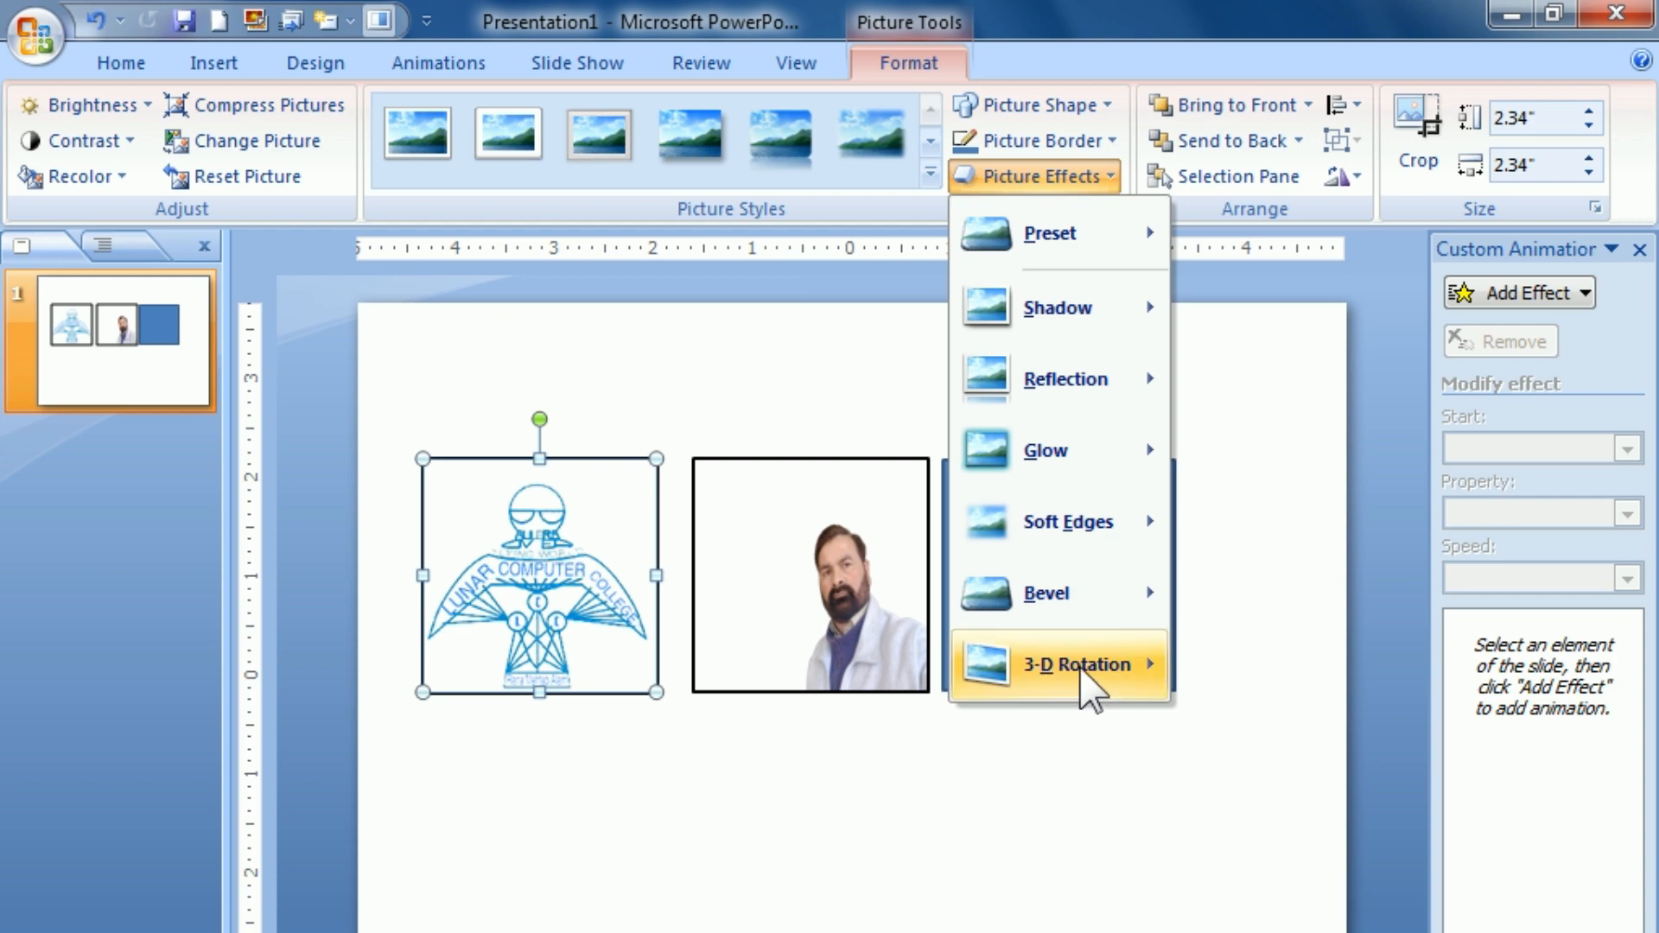
mouse_move(1082, 669)
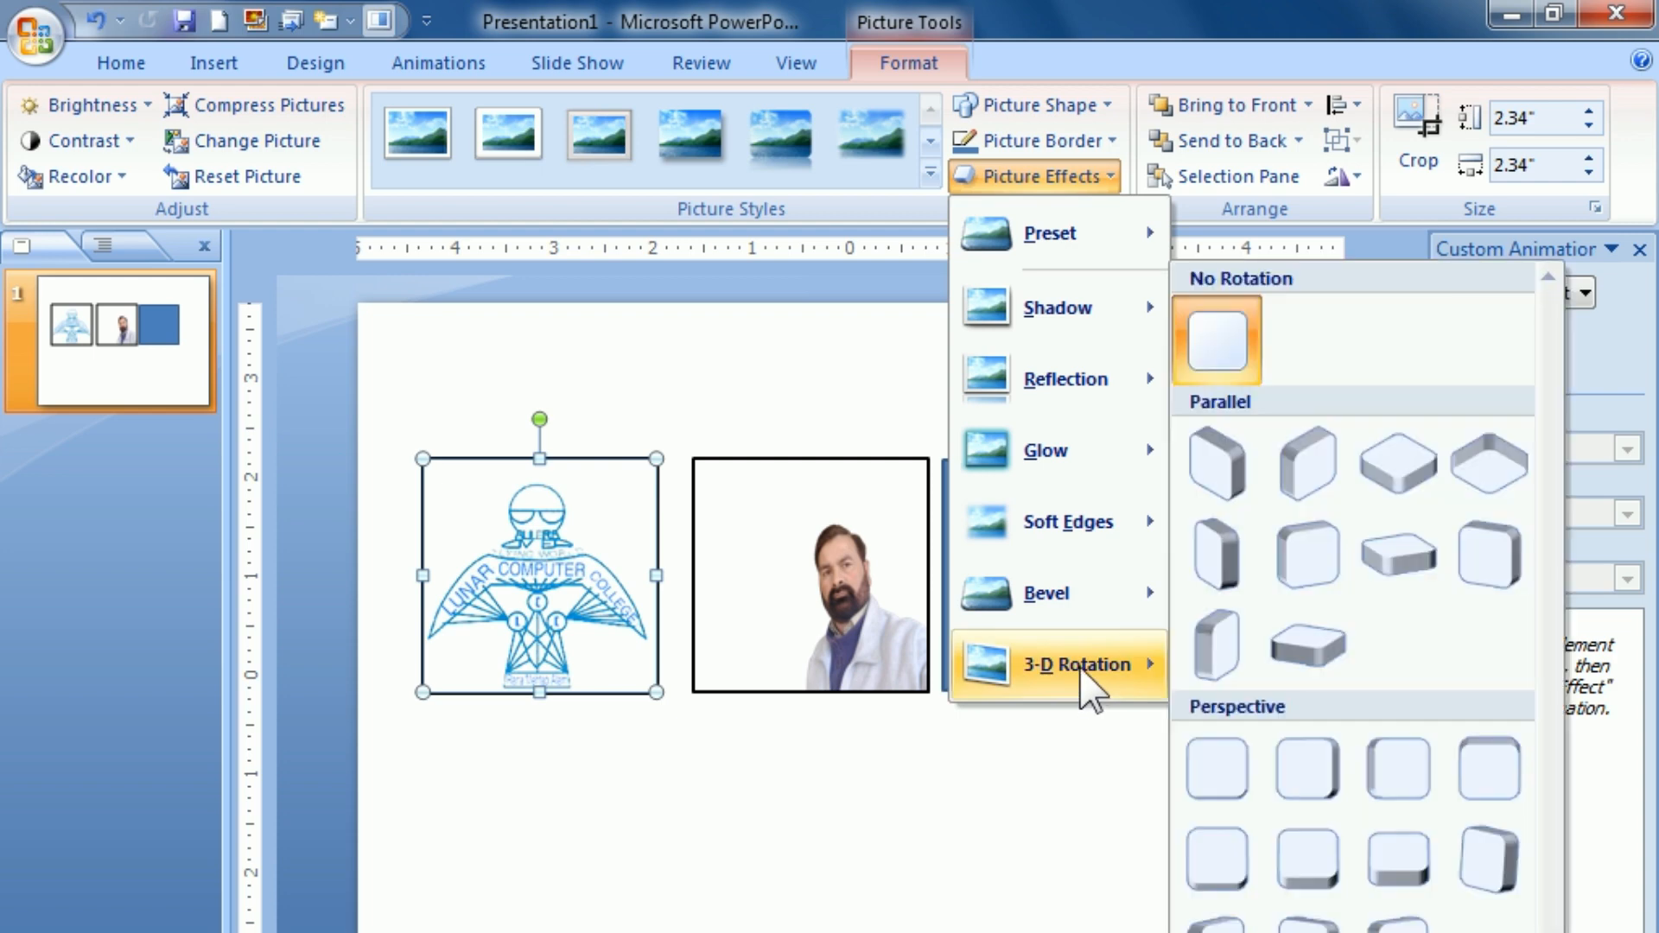
click(1224, 464)
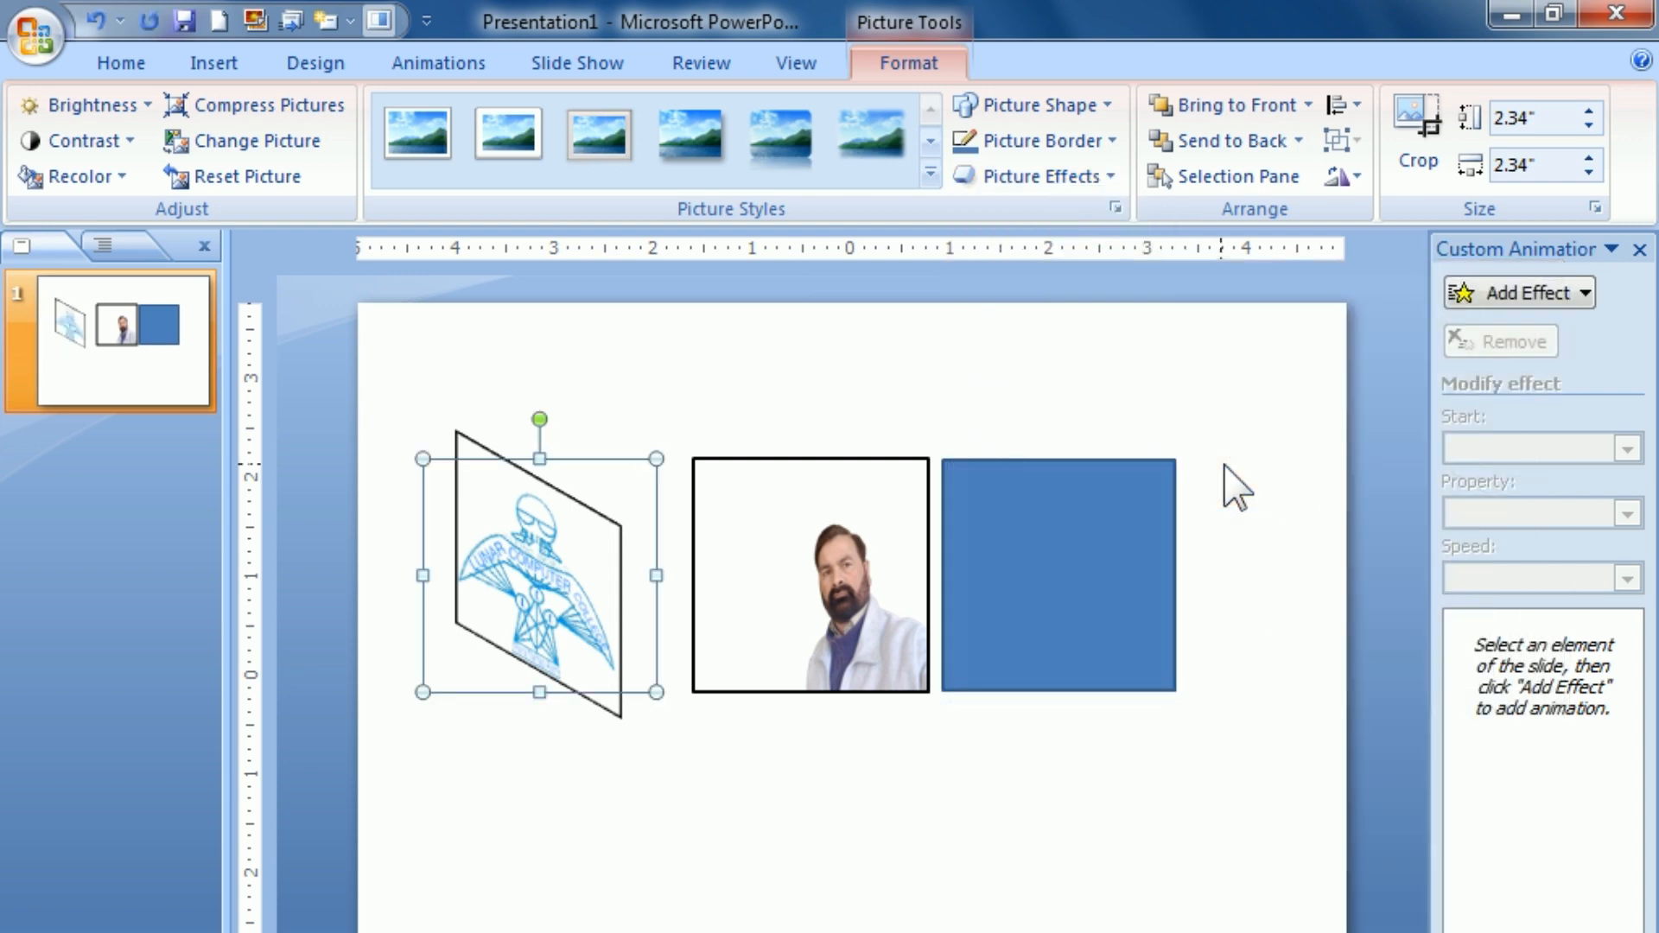
Step: Apply the second Parallel 3-D rotation preset to the portrait picture
click(822, 587)
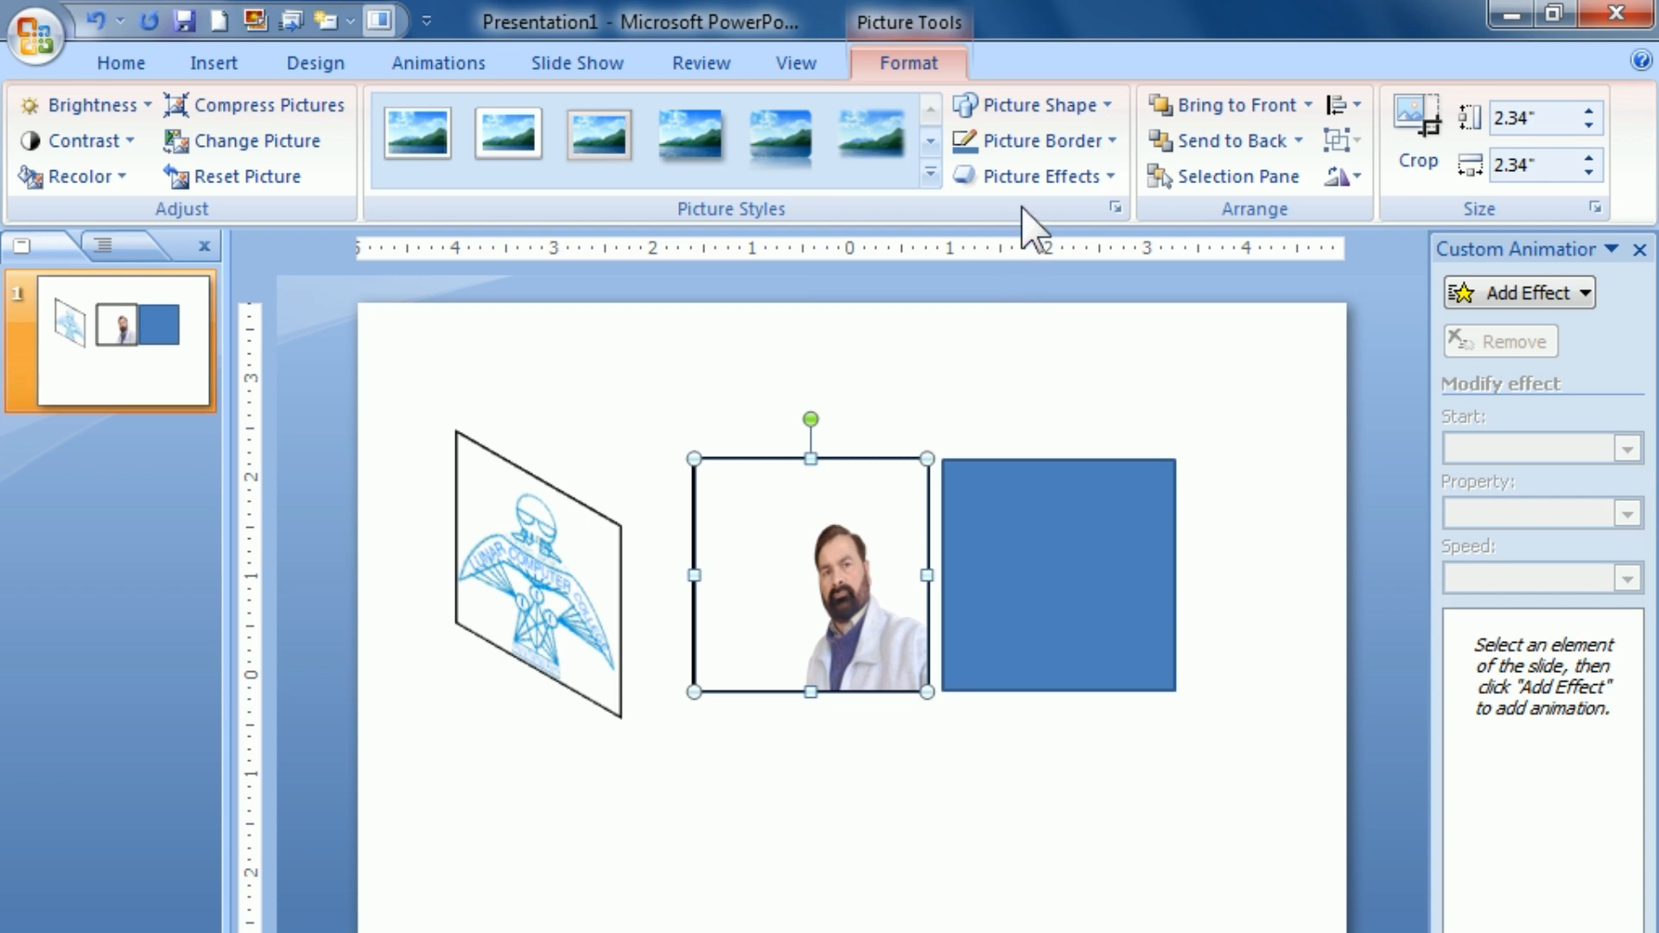
click(1034, 175)
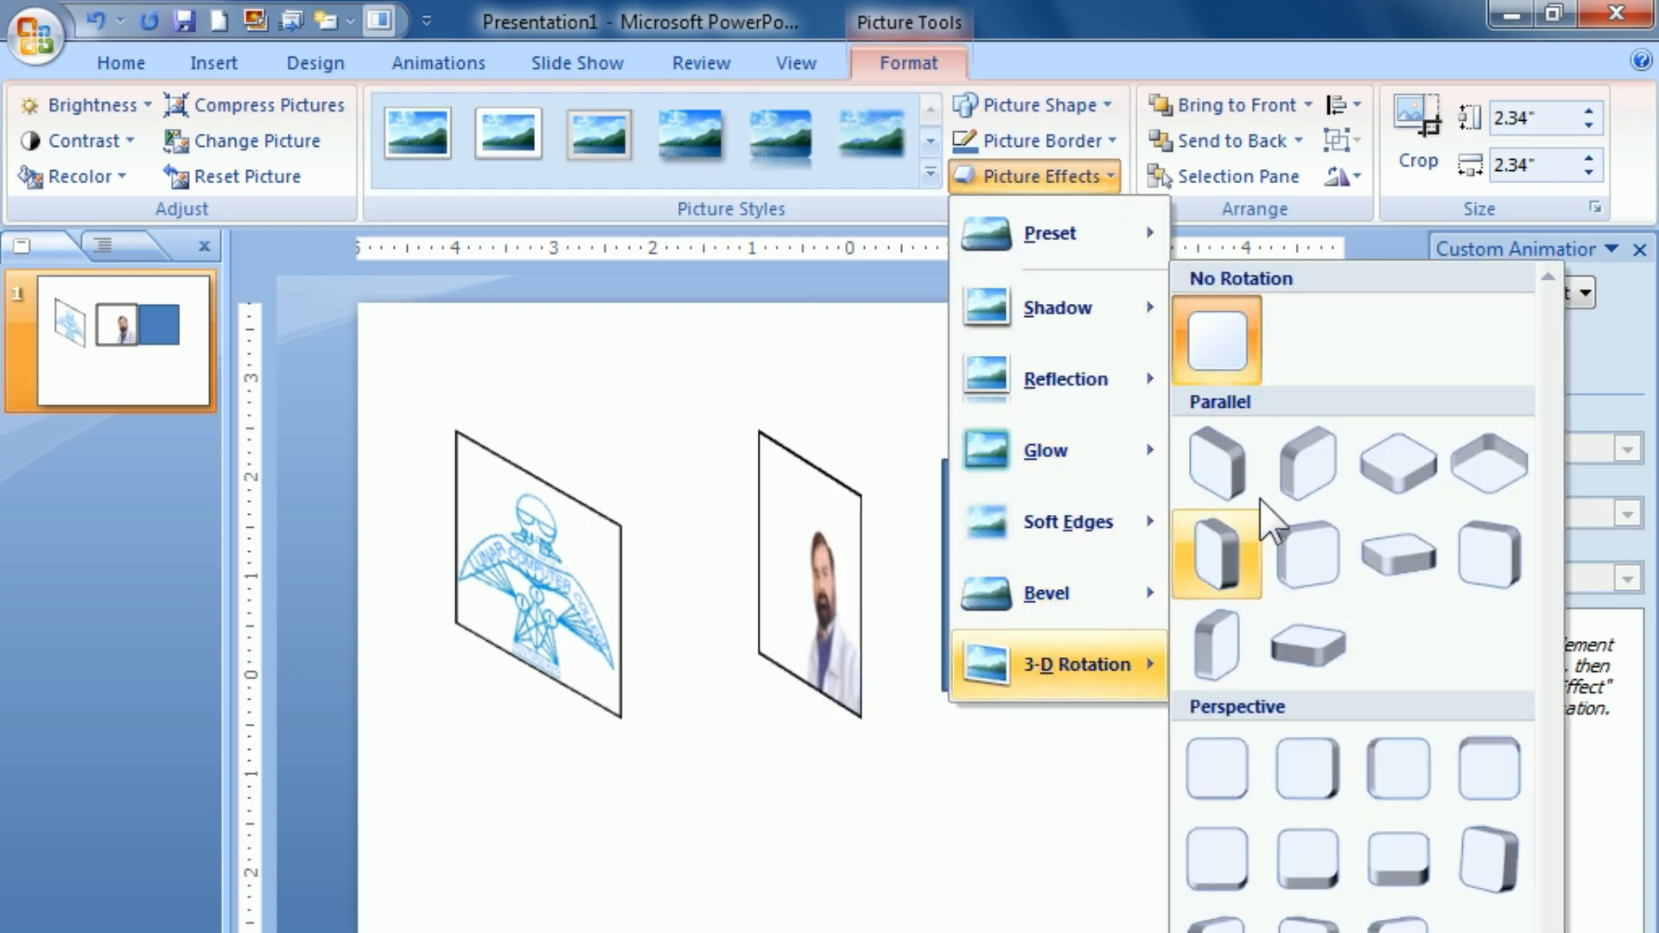
click(1307, 451)
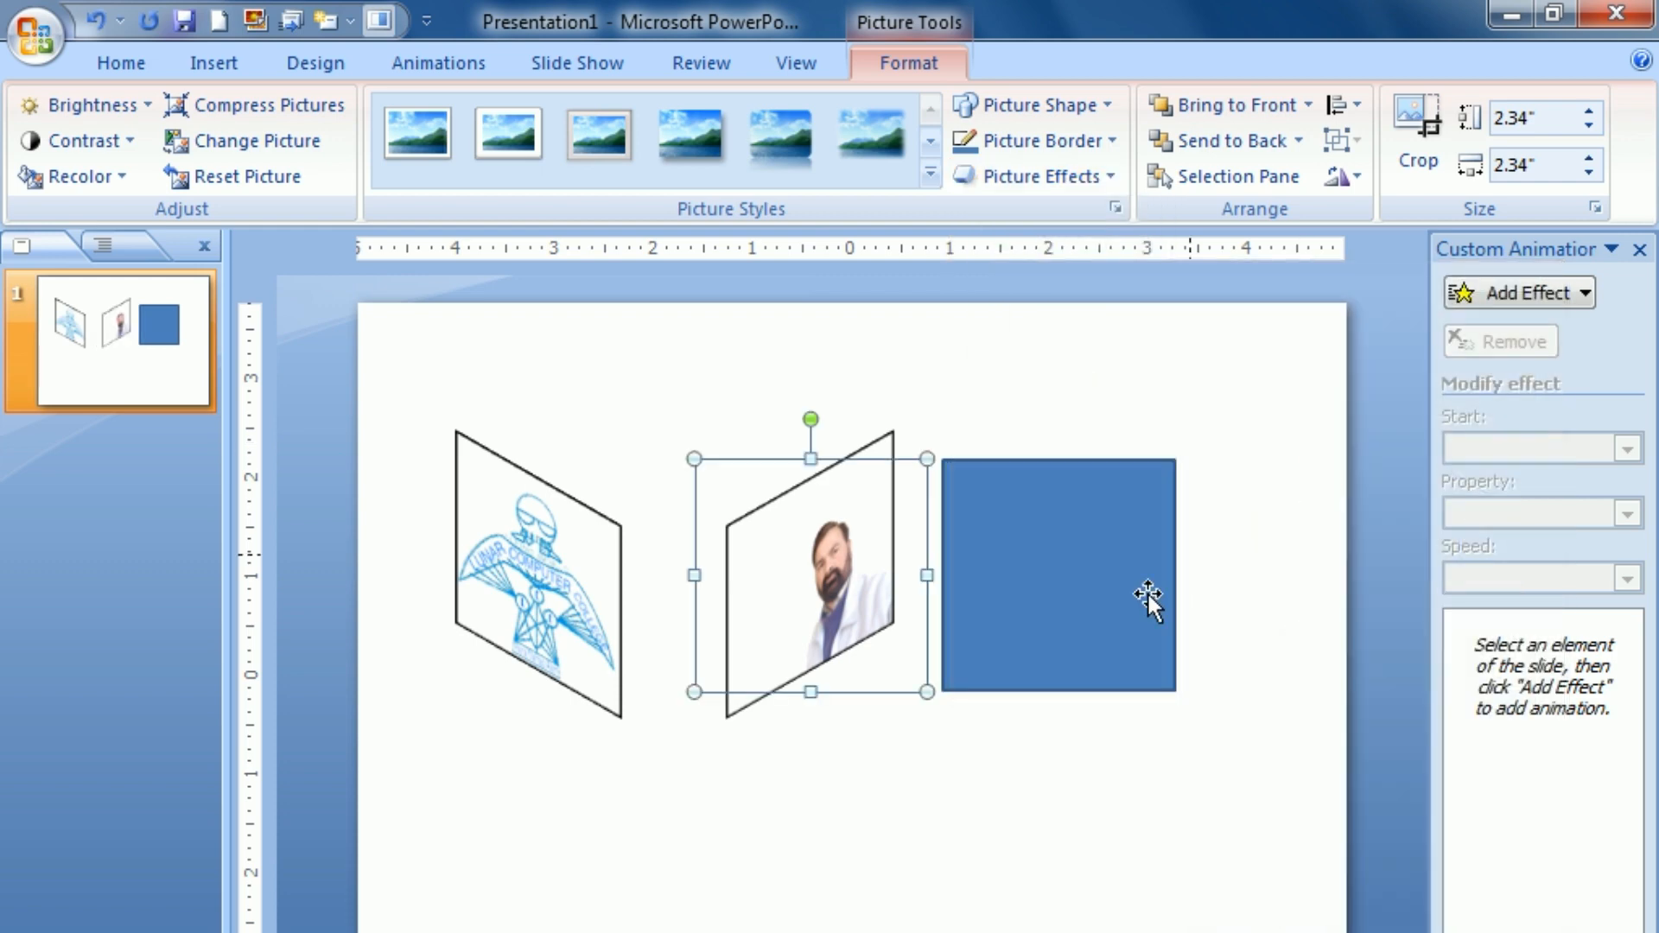
Step: Move the logo and portrait pictures lower on the slide, keeping the portrait just right of the logo with a gap
drag(748, 547, 870, 808)
drag(519, 583, 553, 657)
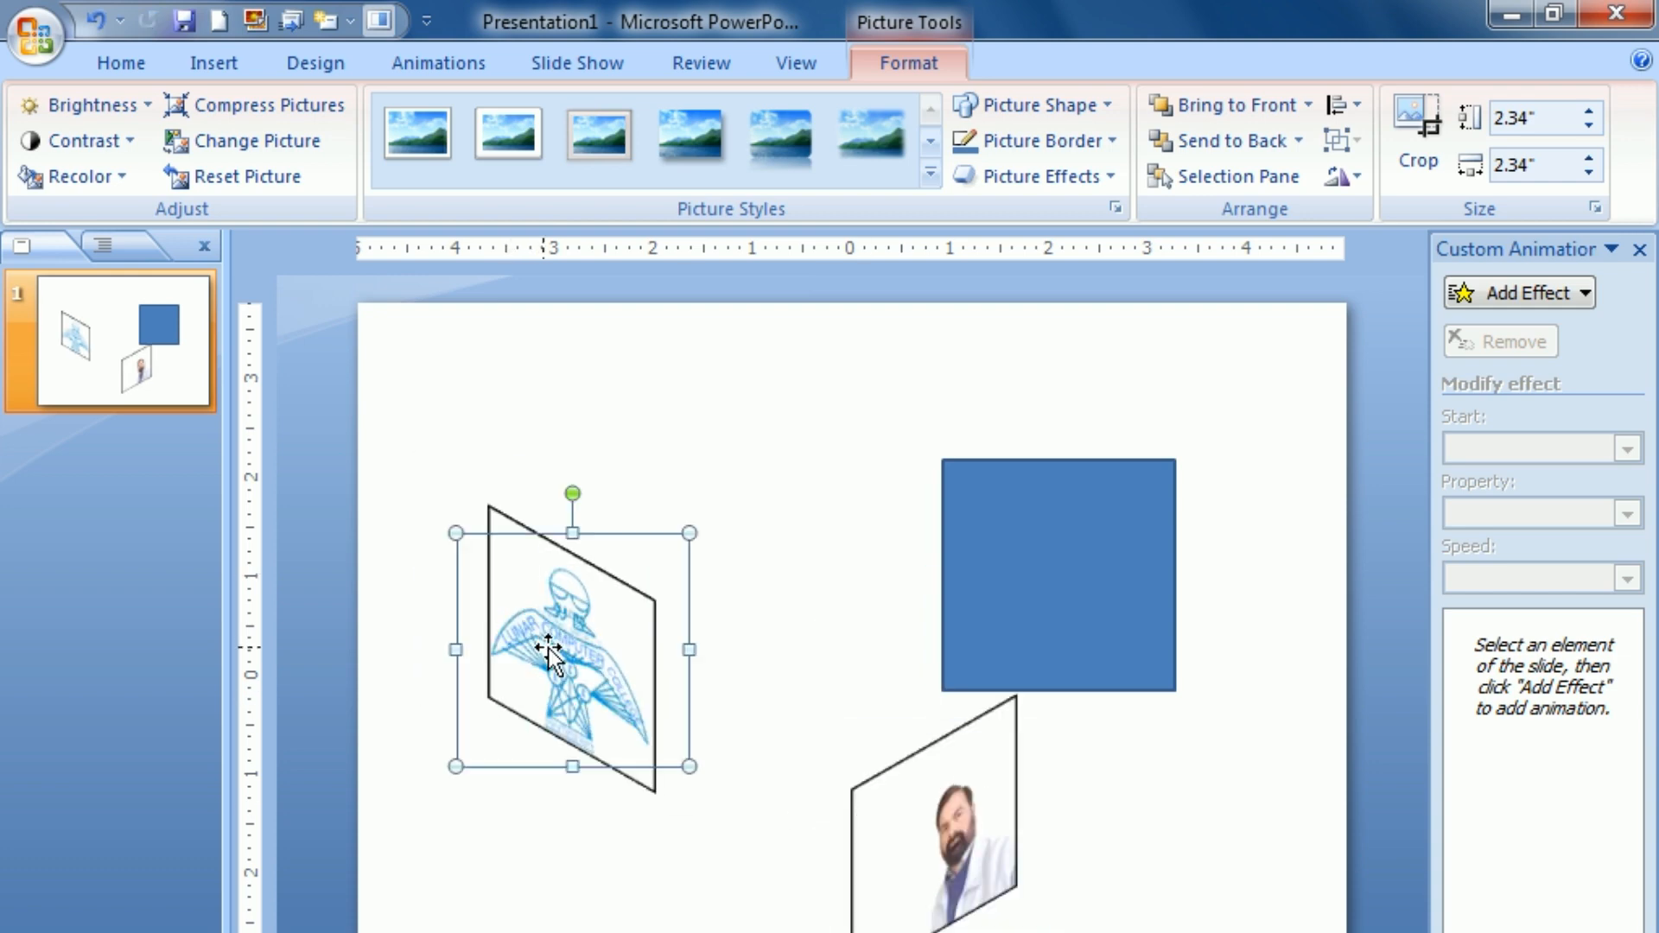
drag(895, 878, 781, 718)
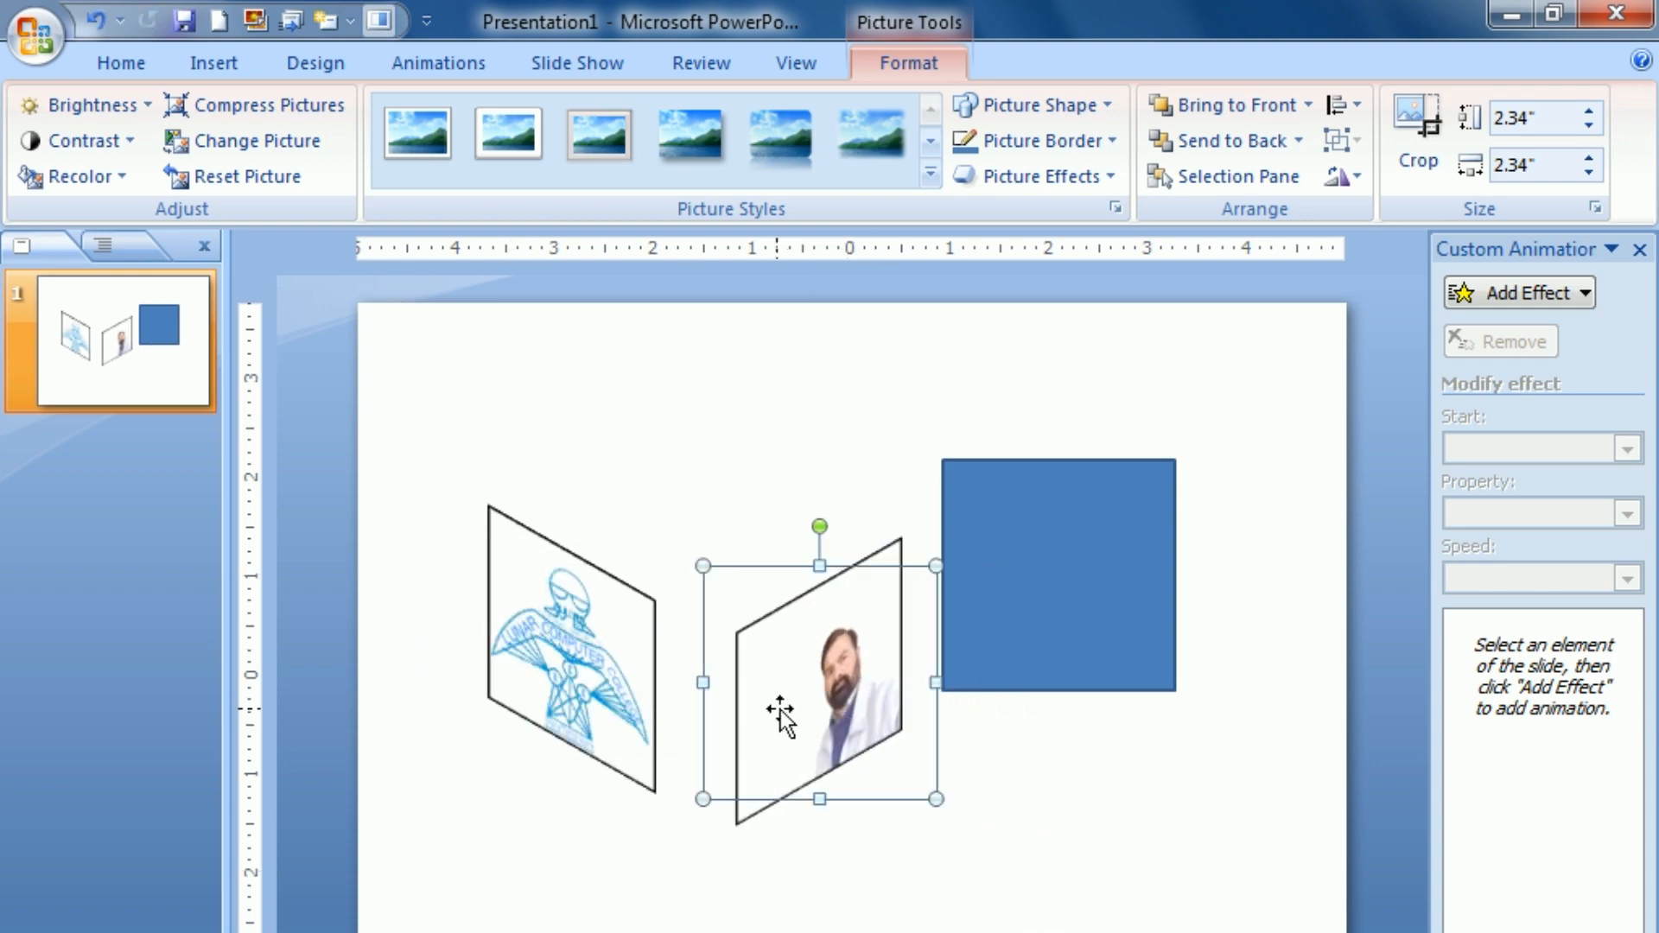
Step: Apply the third Parallel 3-D rotation preset to the blue square
click(1083, 610)
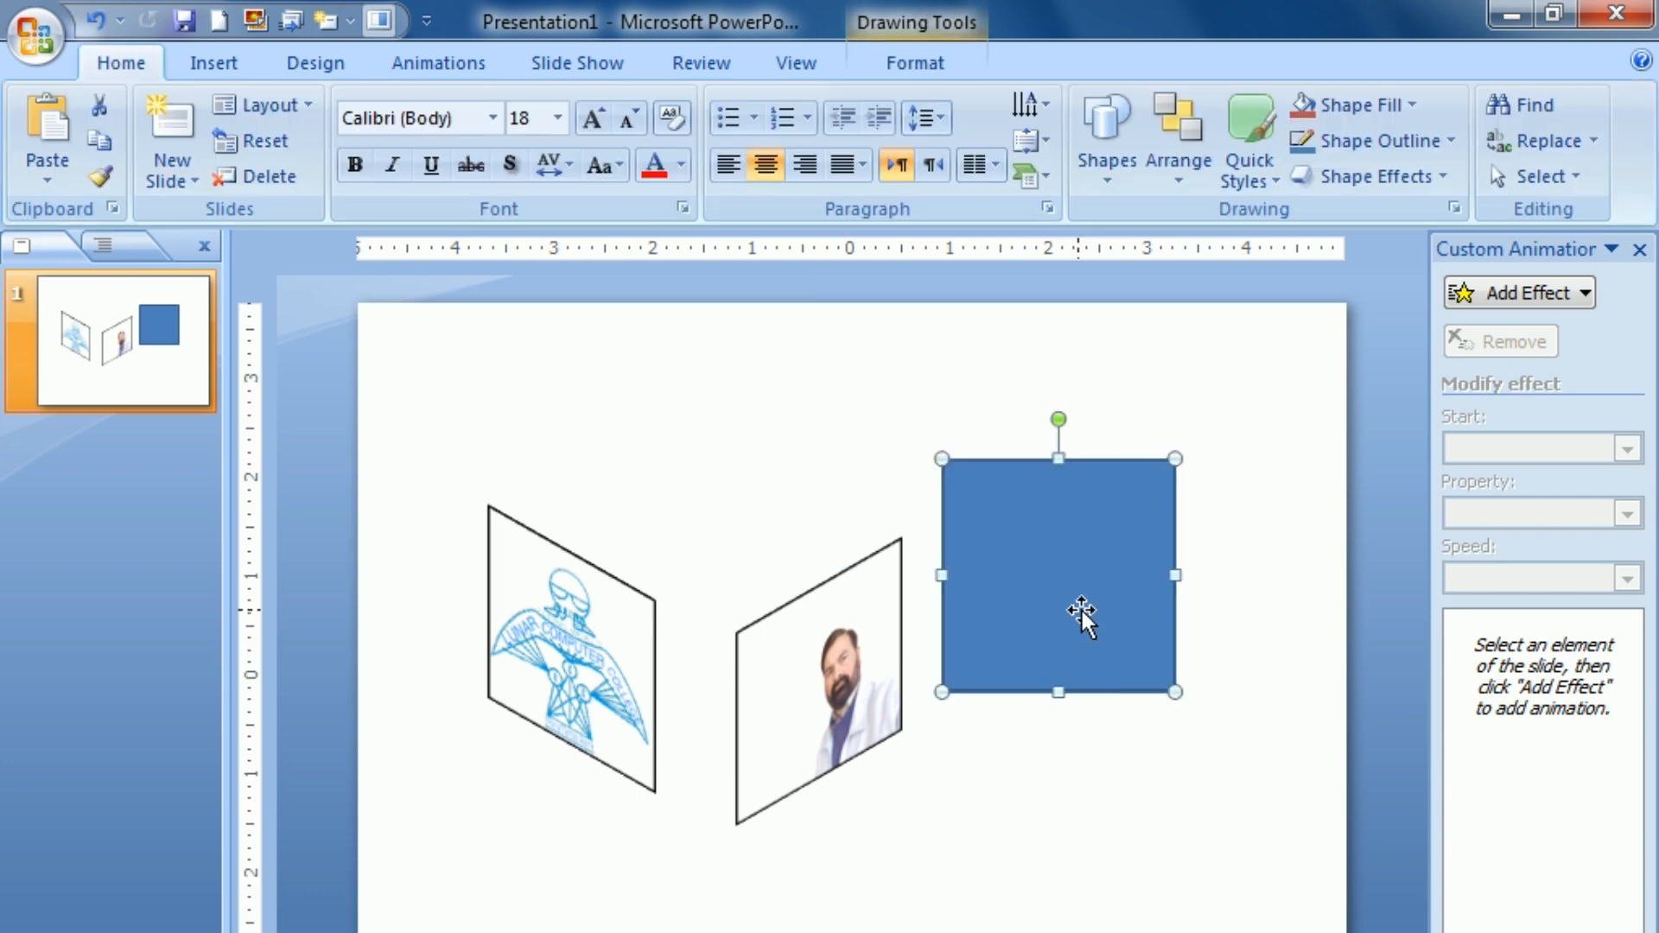
click(899, 60)
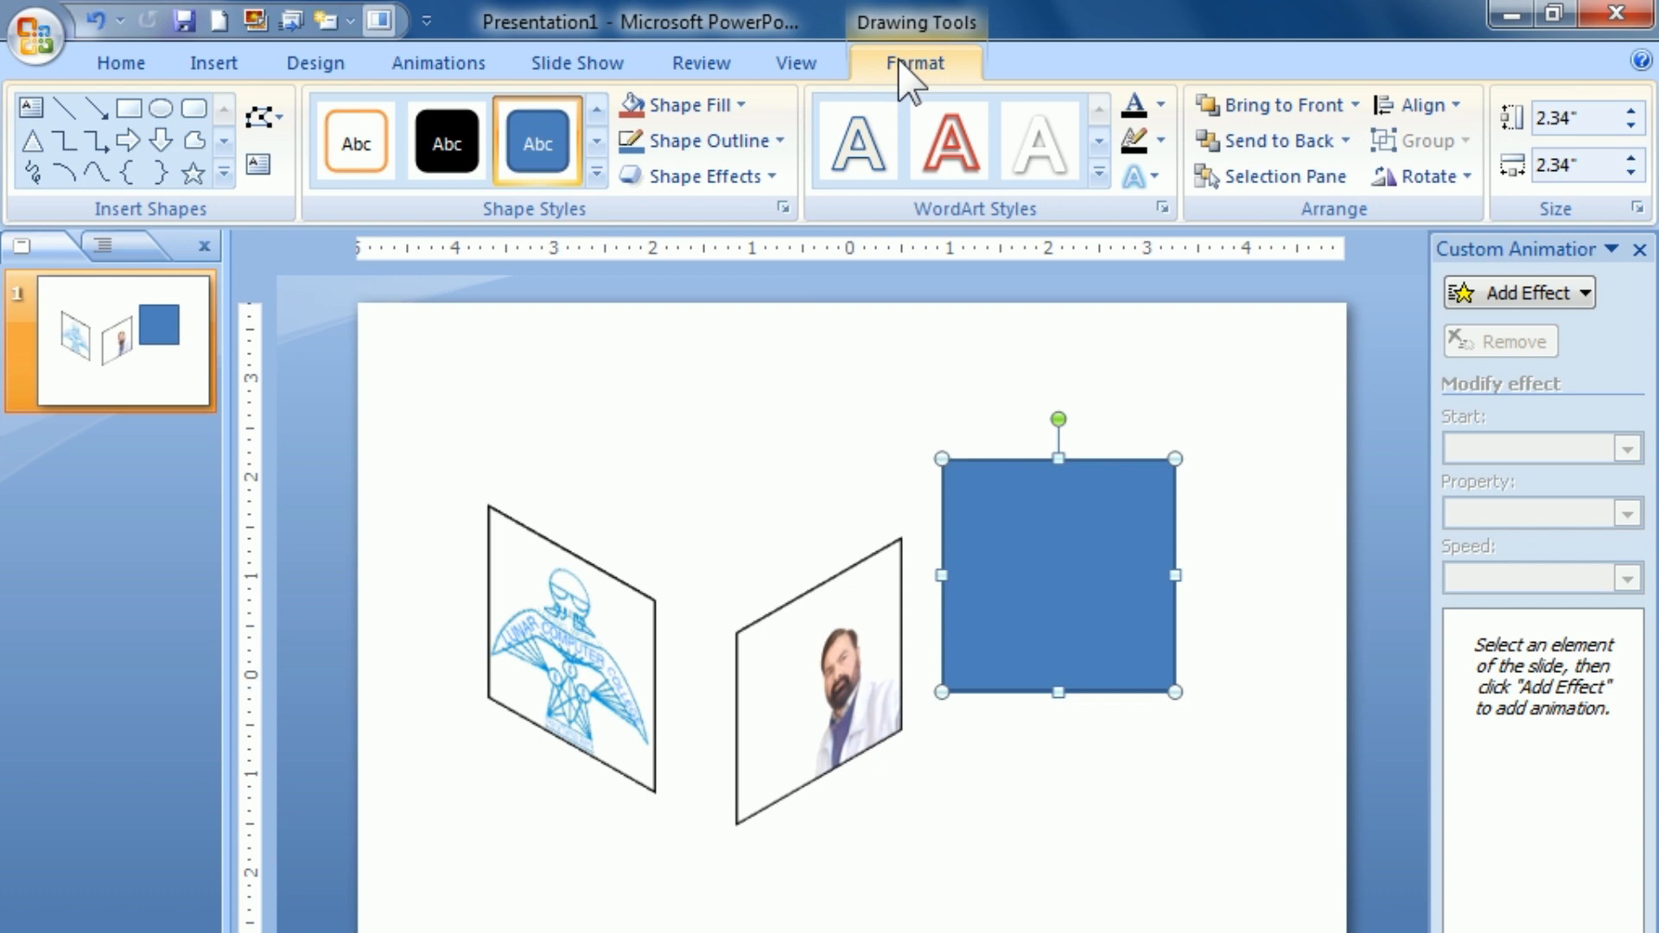
click(770, 183)
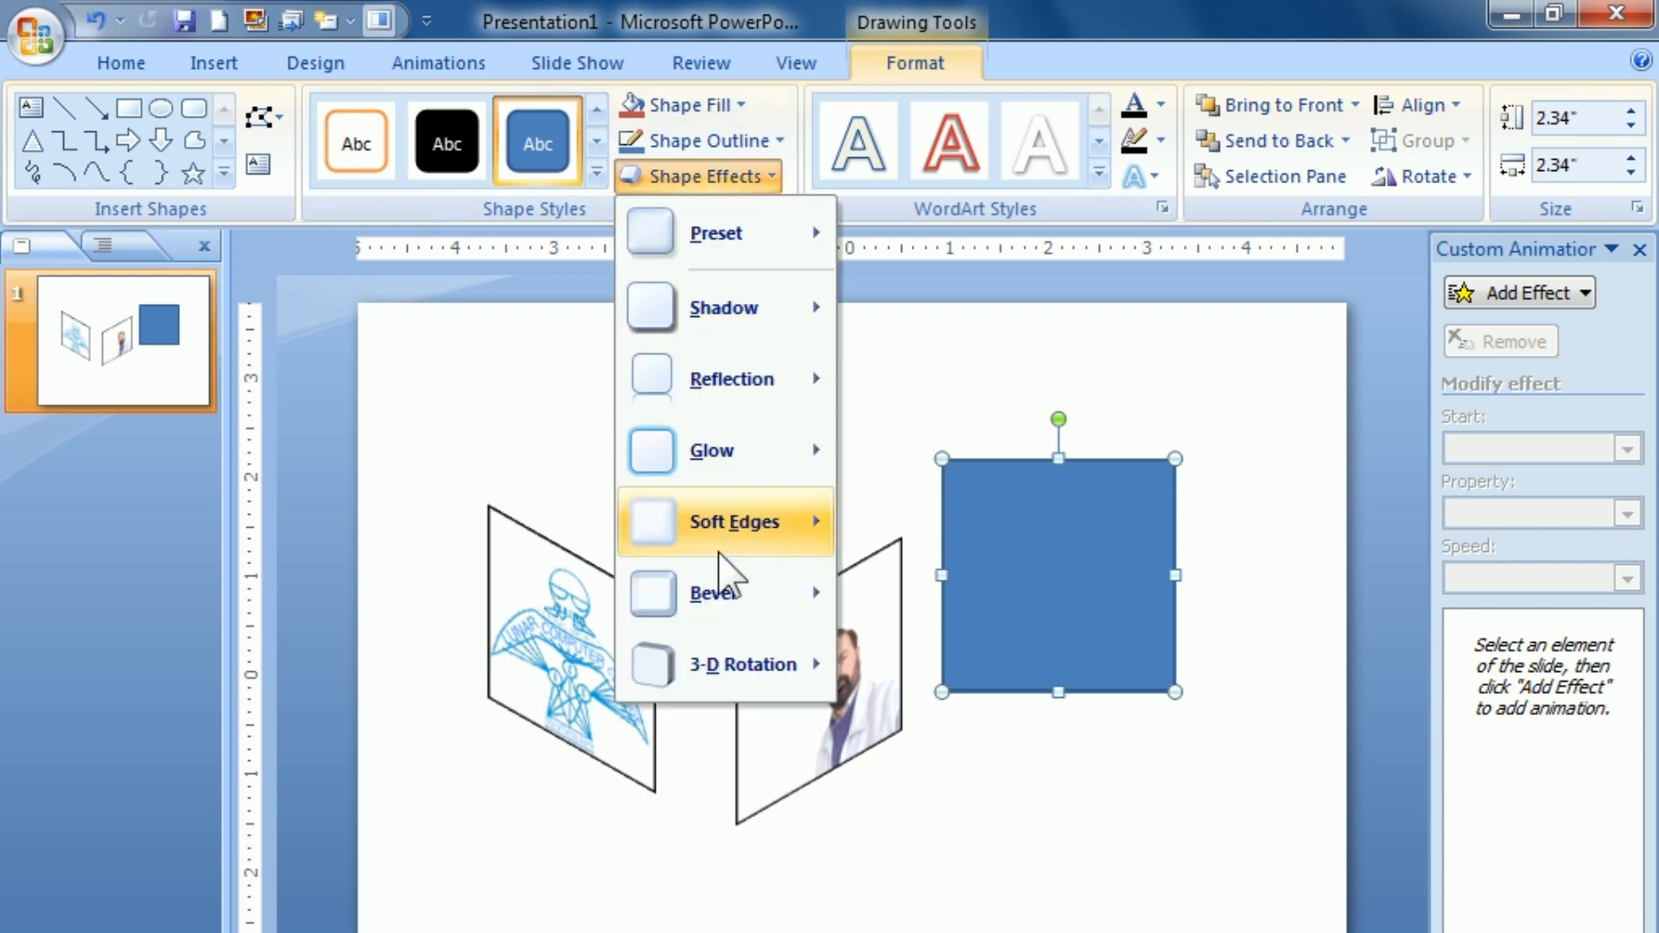
mouse_move(704, 670)
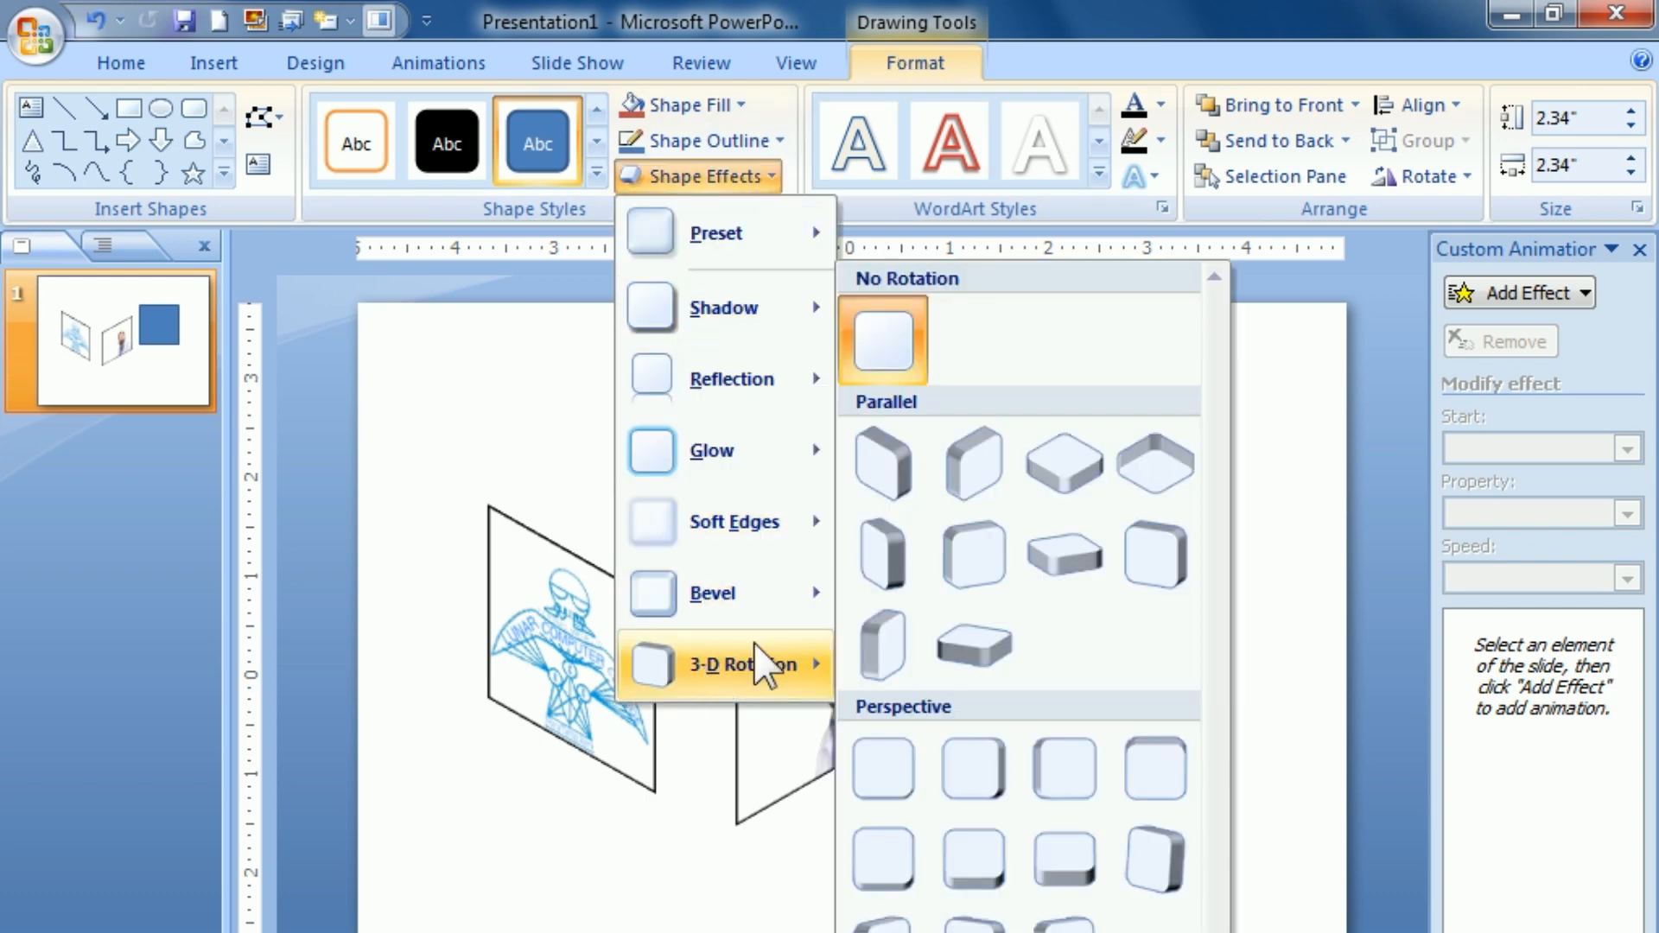
click(1055, 464)
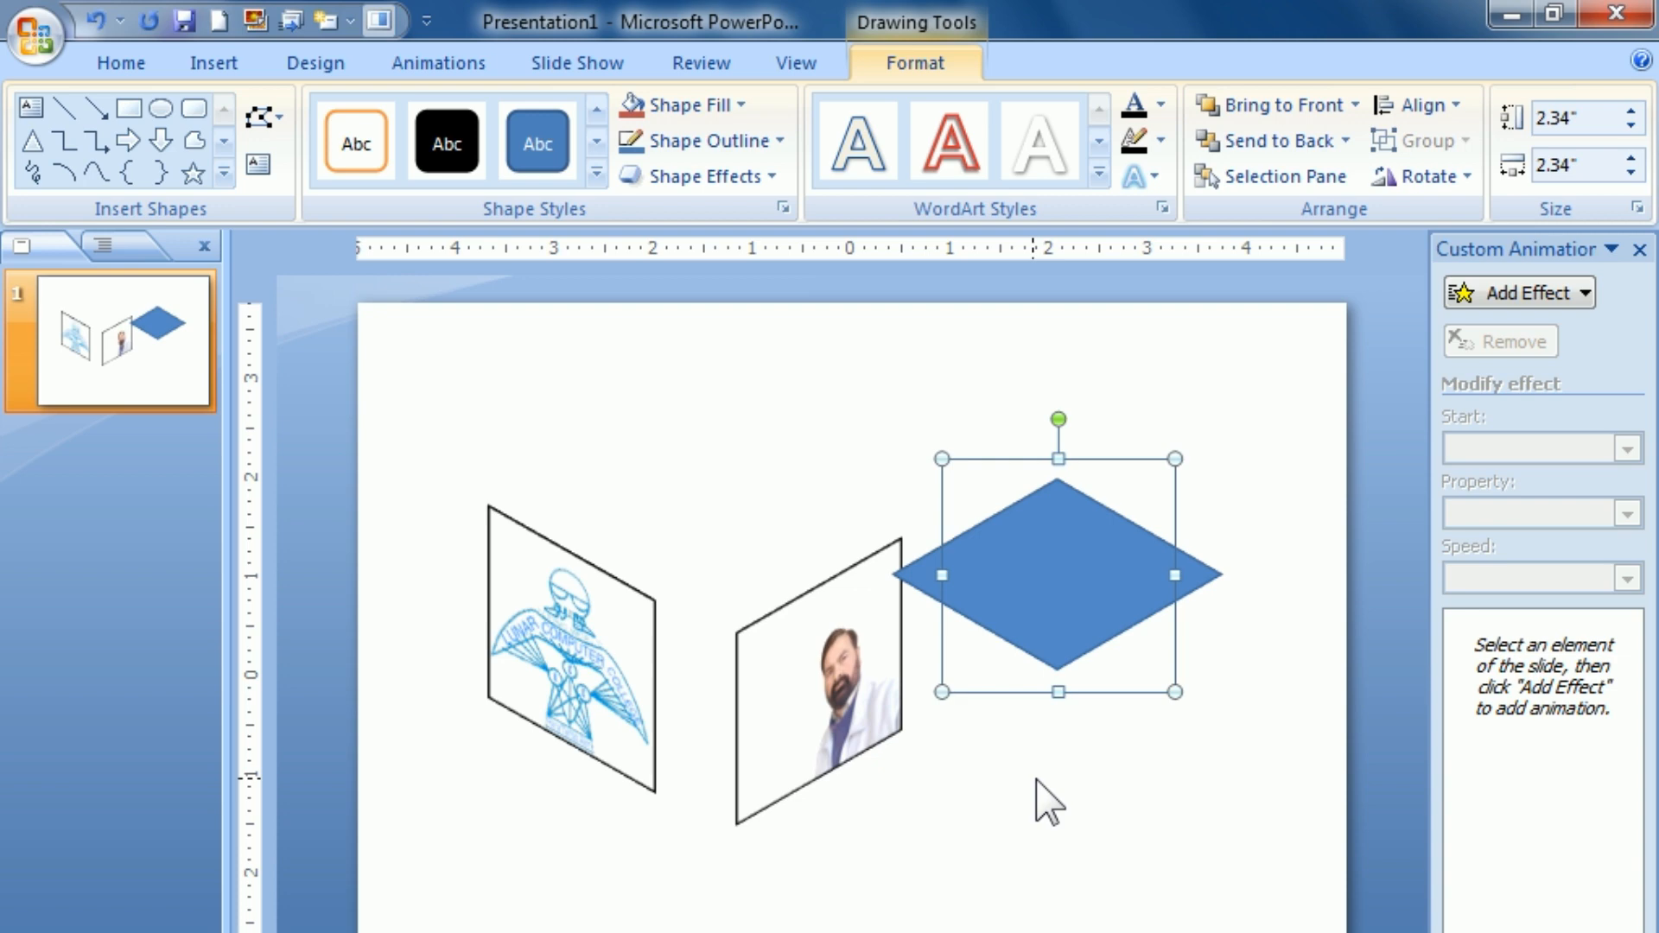
Step: Nudge the logo picture right and down until its right edge meets the portrait's left edge as two cube faces
click(621, 693)
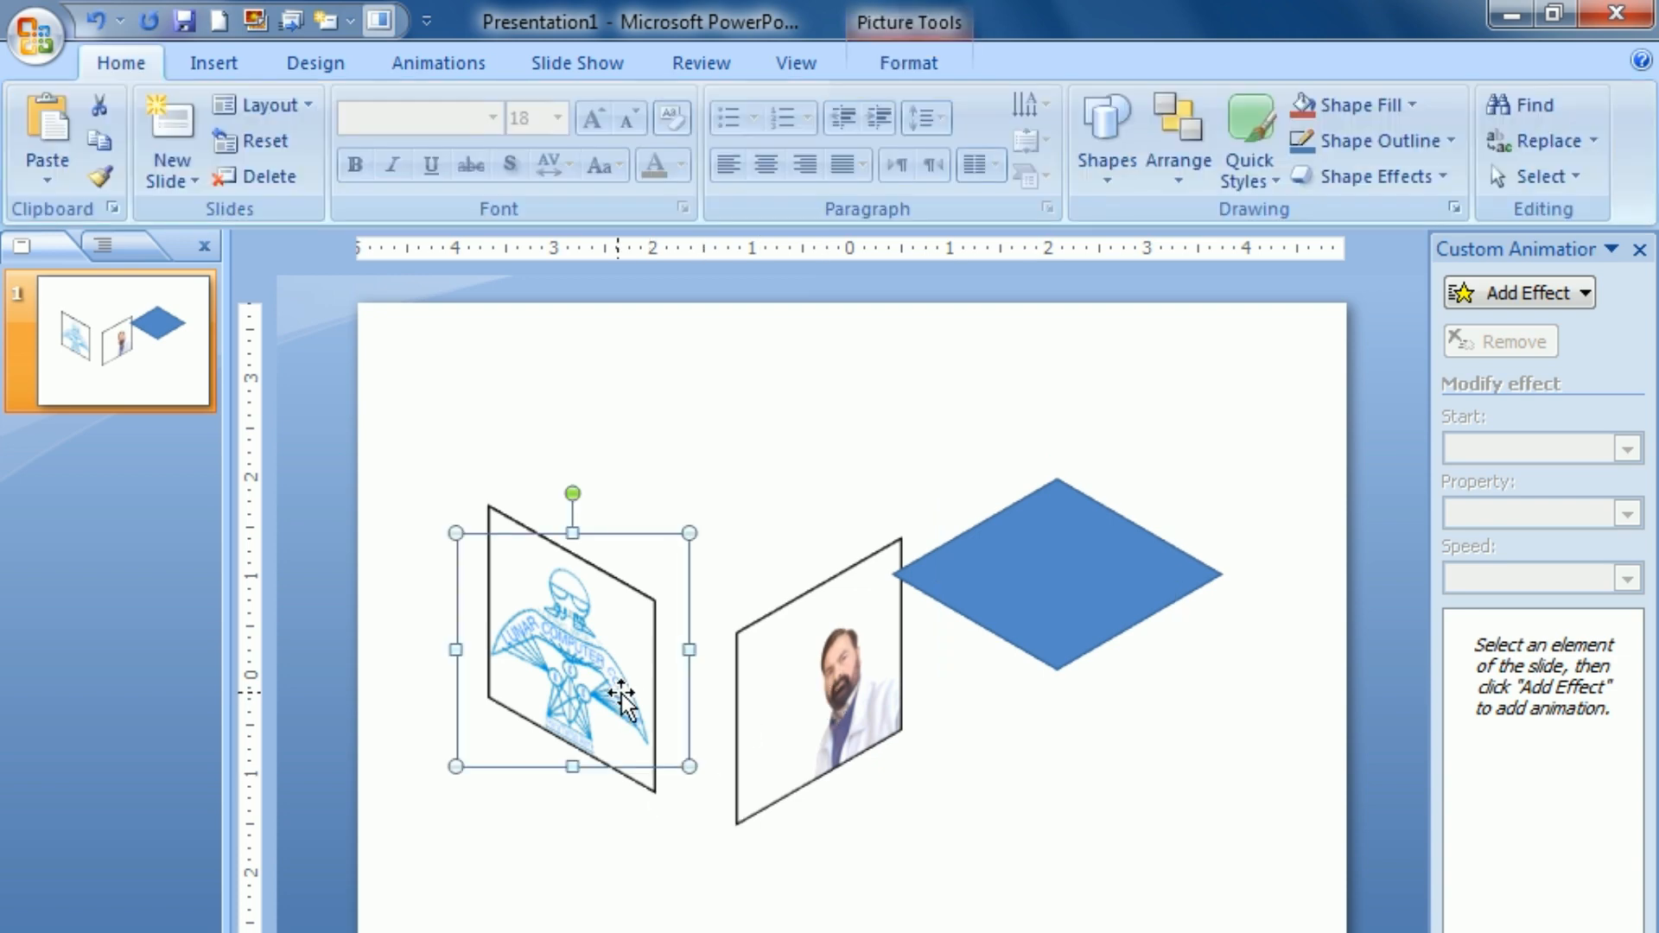
key(Right)
key(Right)
key(Right)
key(Down)
key(Down)
key(Right)
key(Right)
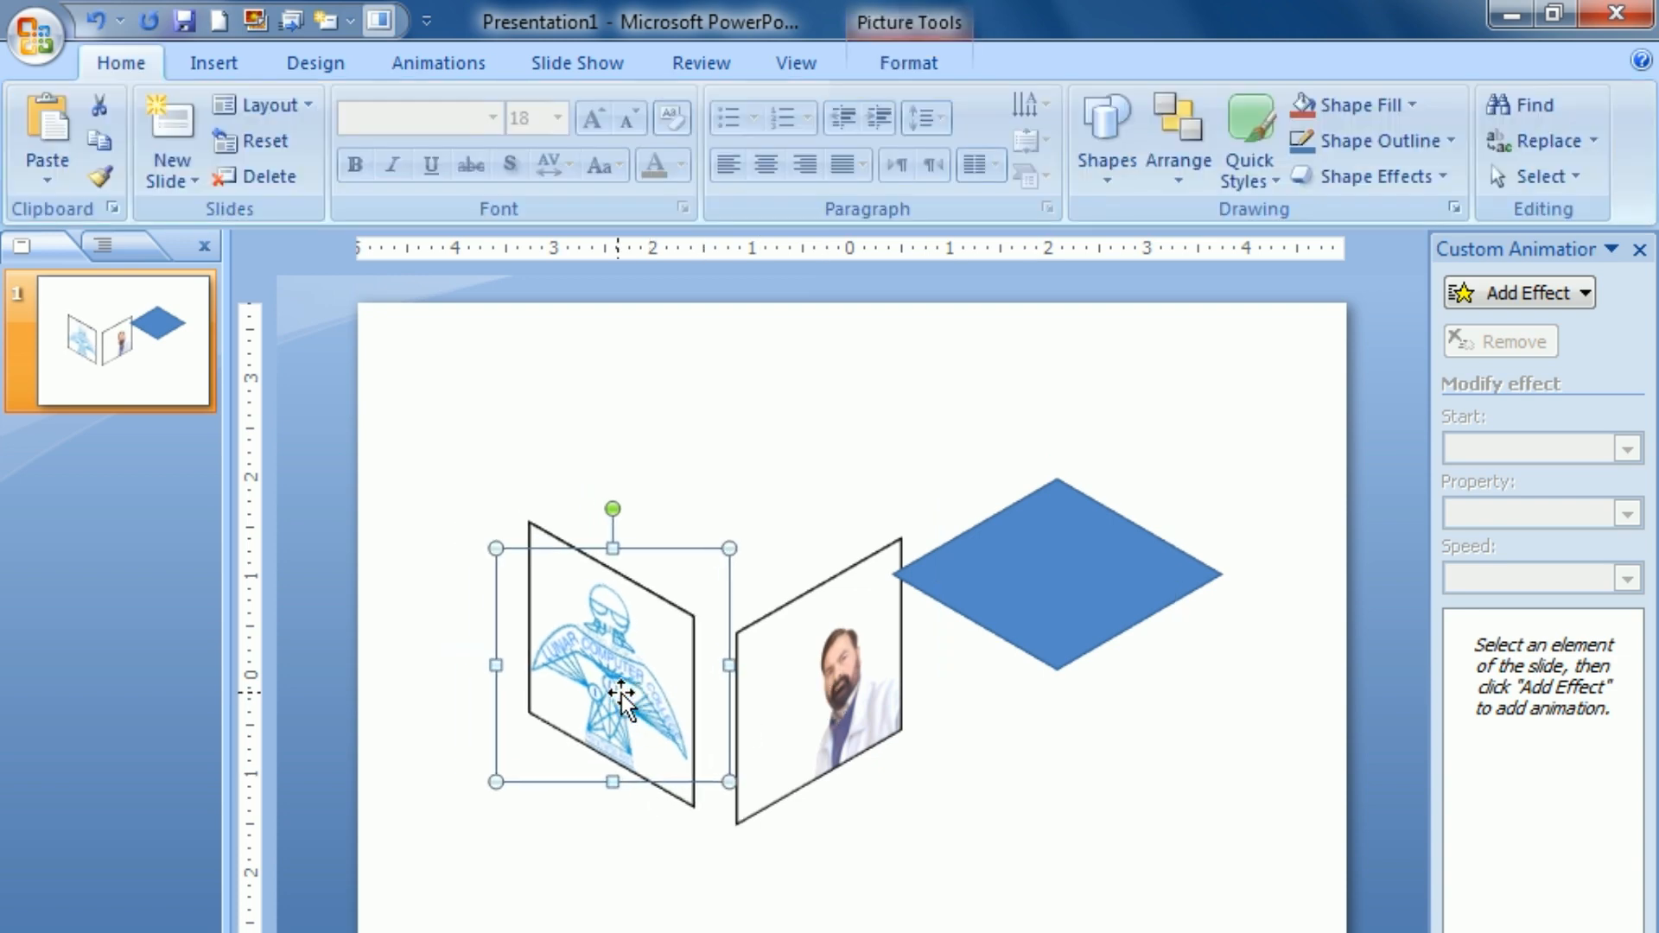
key(Right)
key(Right)
key(Down)
key(Right)
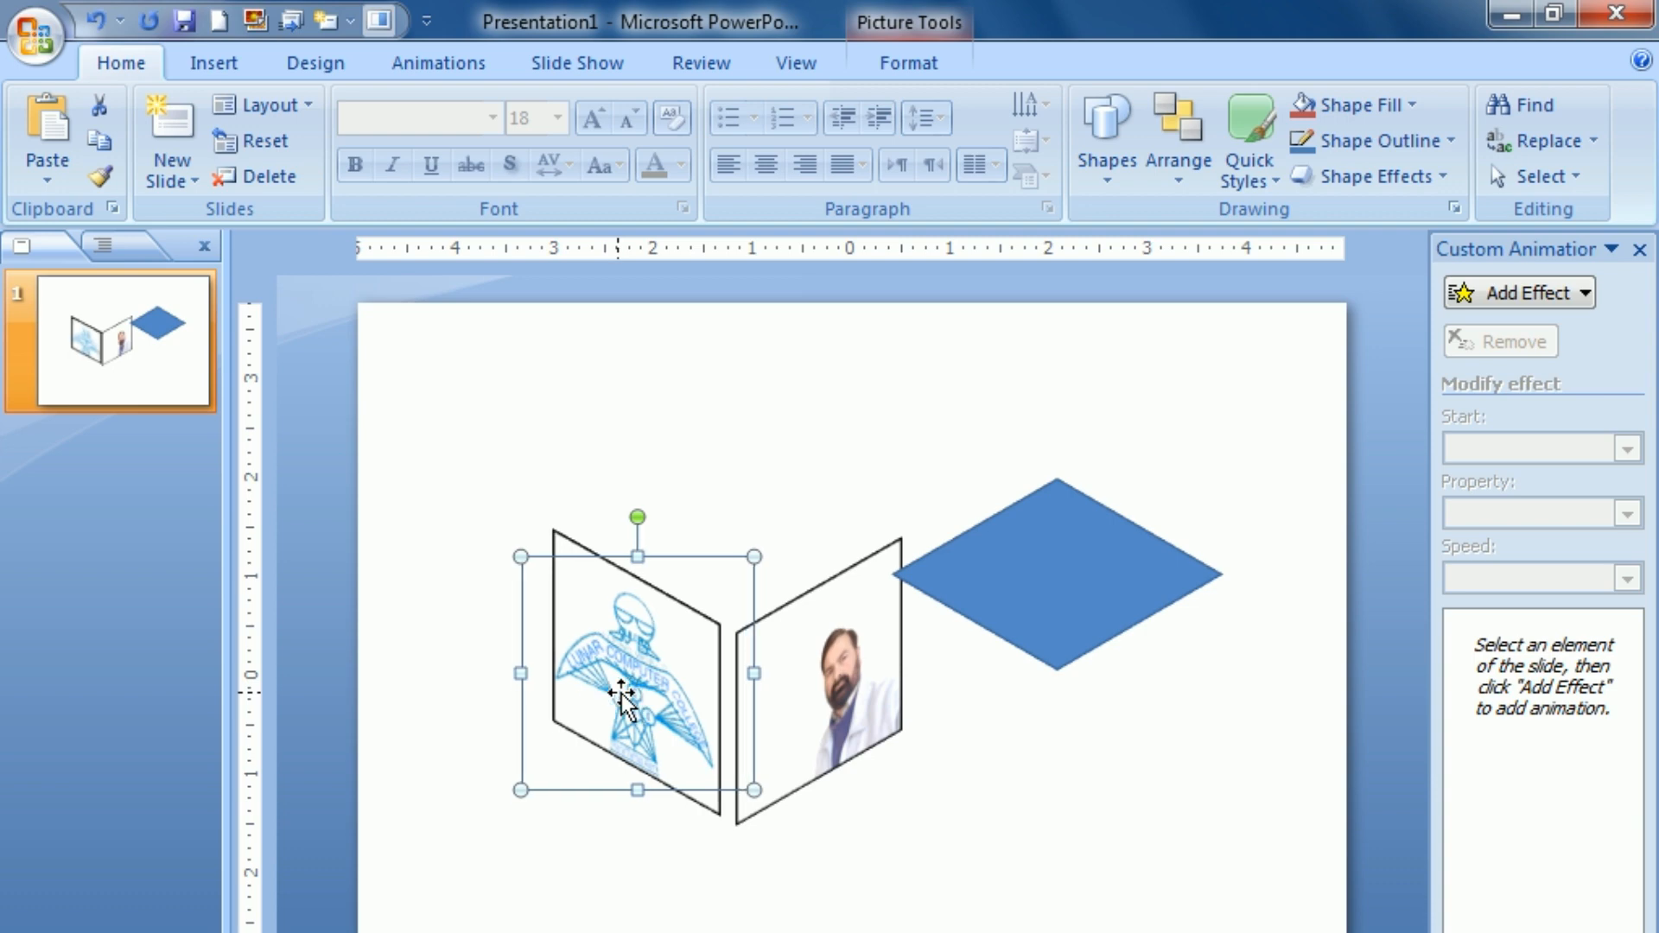
key(Down)
key(Right)
key(Right)
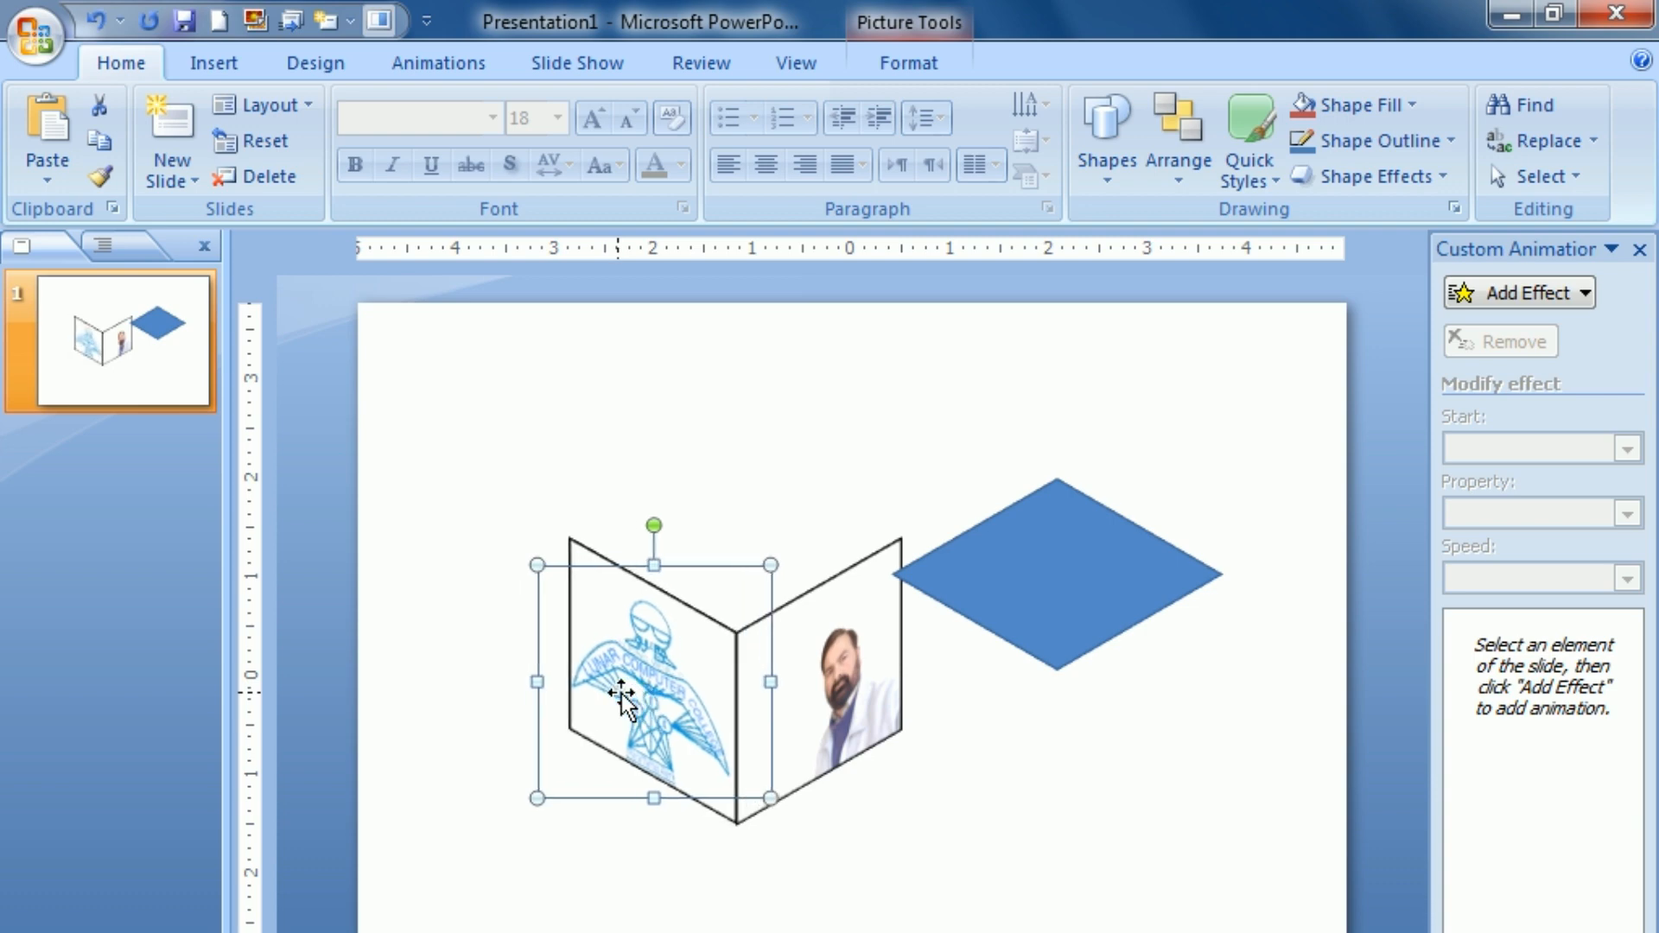
Step: Move the blue diamond onto the upper edges of the two pictures to form the cube's top face
click(1104, 546)
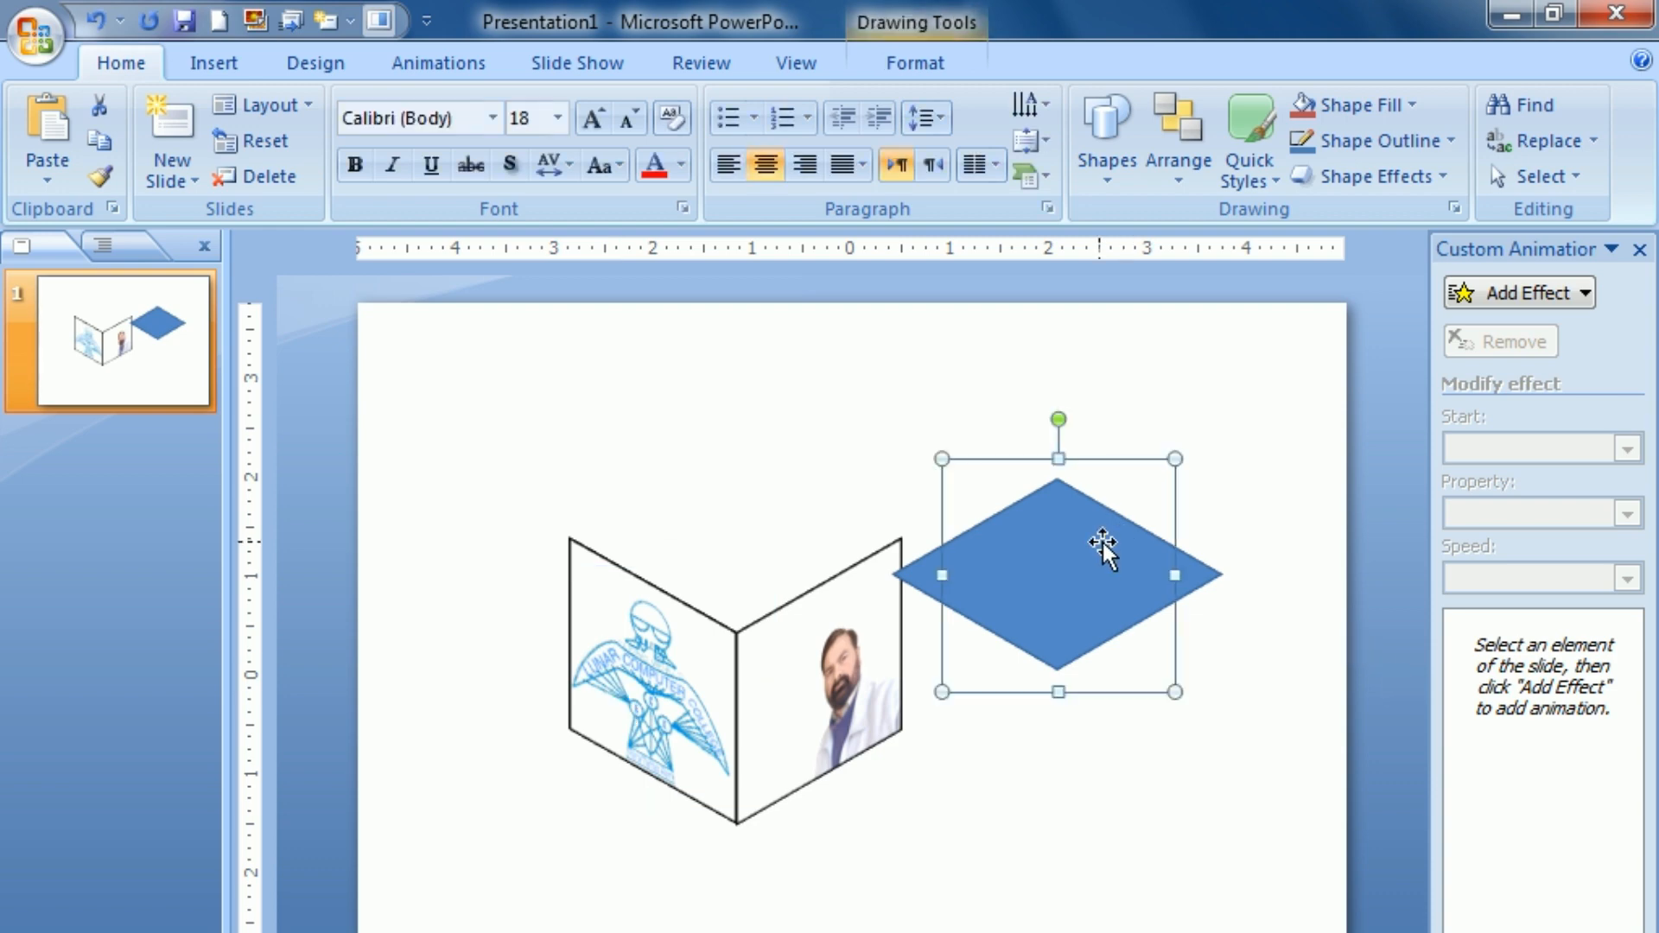
key(Up)
key(Up)
key(Up)
key(Up)
key(Up)
key(Up)
key(Left)
key(Left)
key(Left)
key(Left)
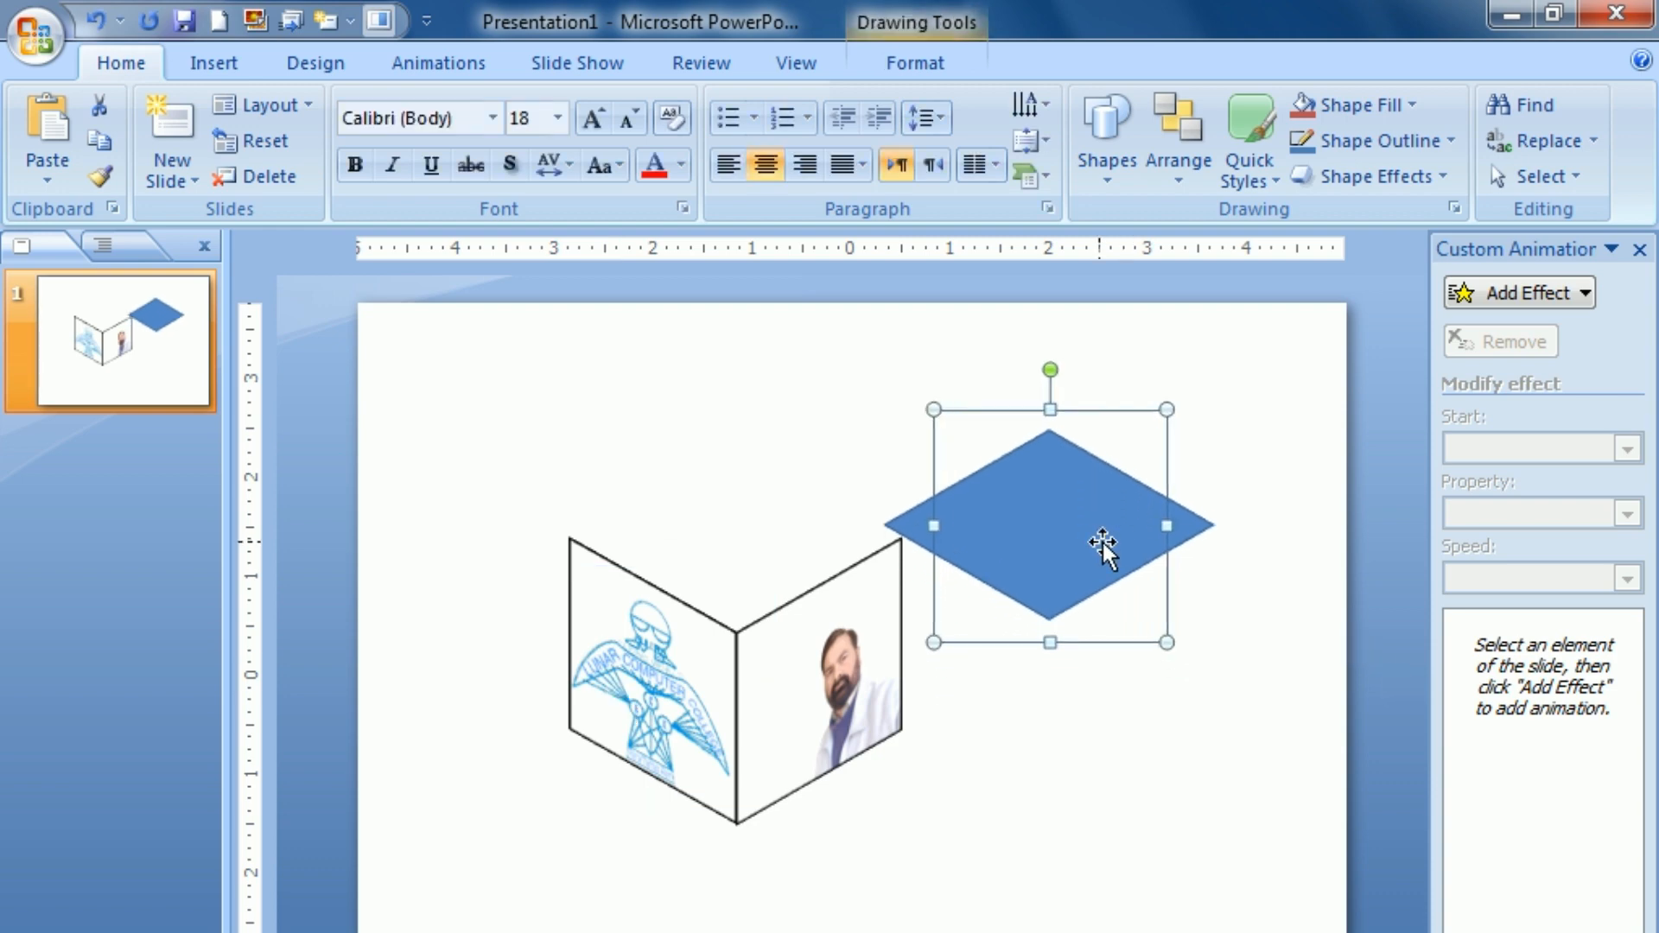
key(Left)
key(Left)
key(Left)
key(Left)
key(Left)
key(Left)
key(Left)
key(Left)
key(Left)
key(Left)
key(Left)
key(Left)
key(Left)
key(Left)
key(Left)
key(Left)
key(Left)
key(Left)
key(Left)
key(Left)
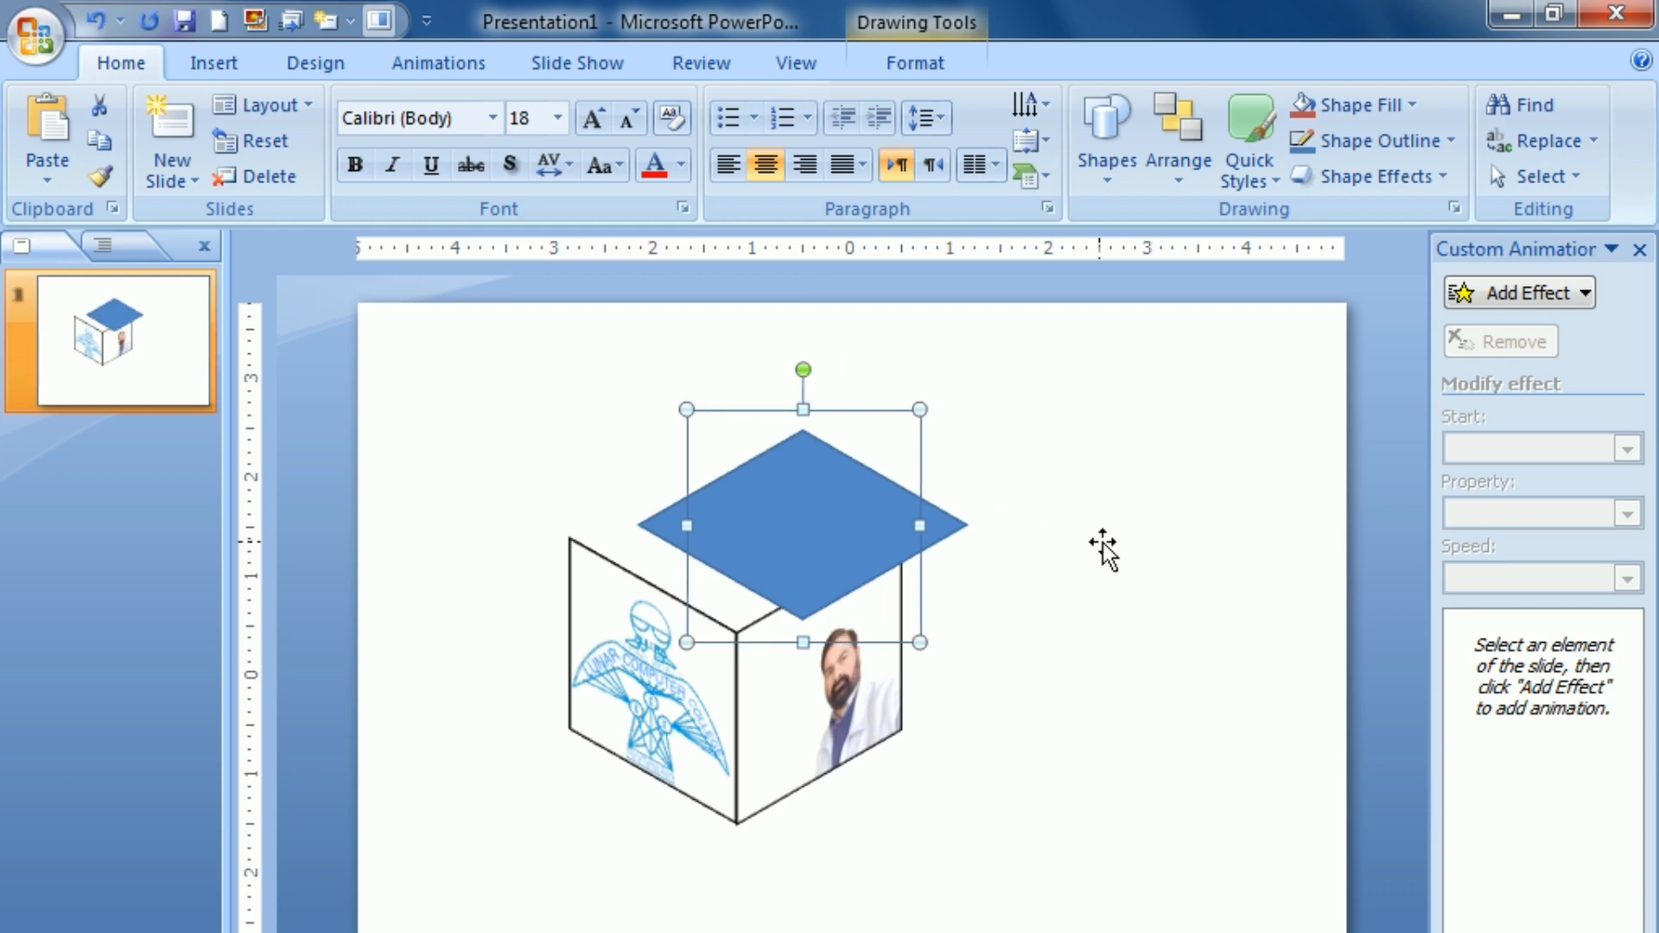
key(Up)
key(Up)
key(Up)
key(Left)
key(Left)
key(Left)
key(Left)
key(Left)
key(Down)
key(Down)
key(Left)
key(Left)
key(Down)
key(Down)
key(Left)
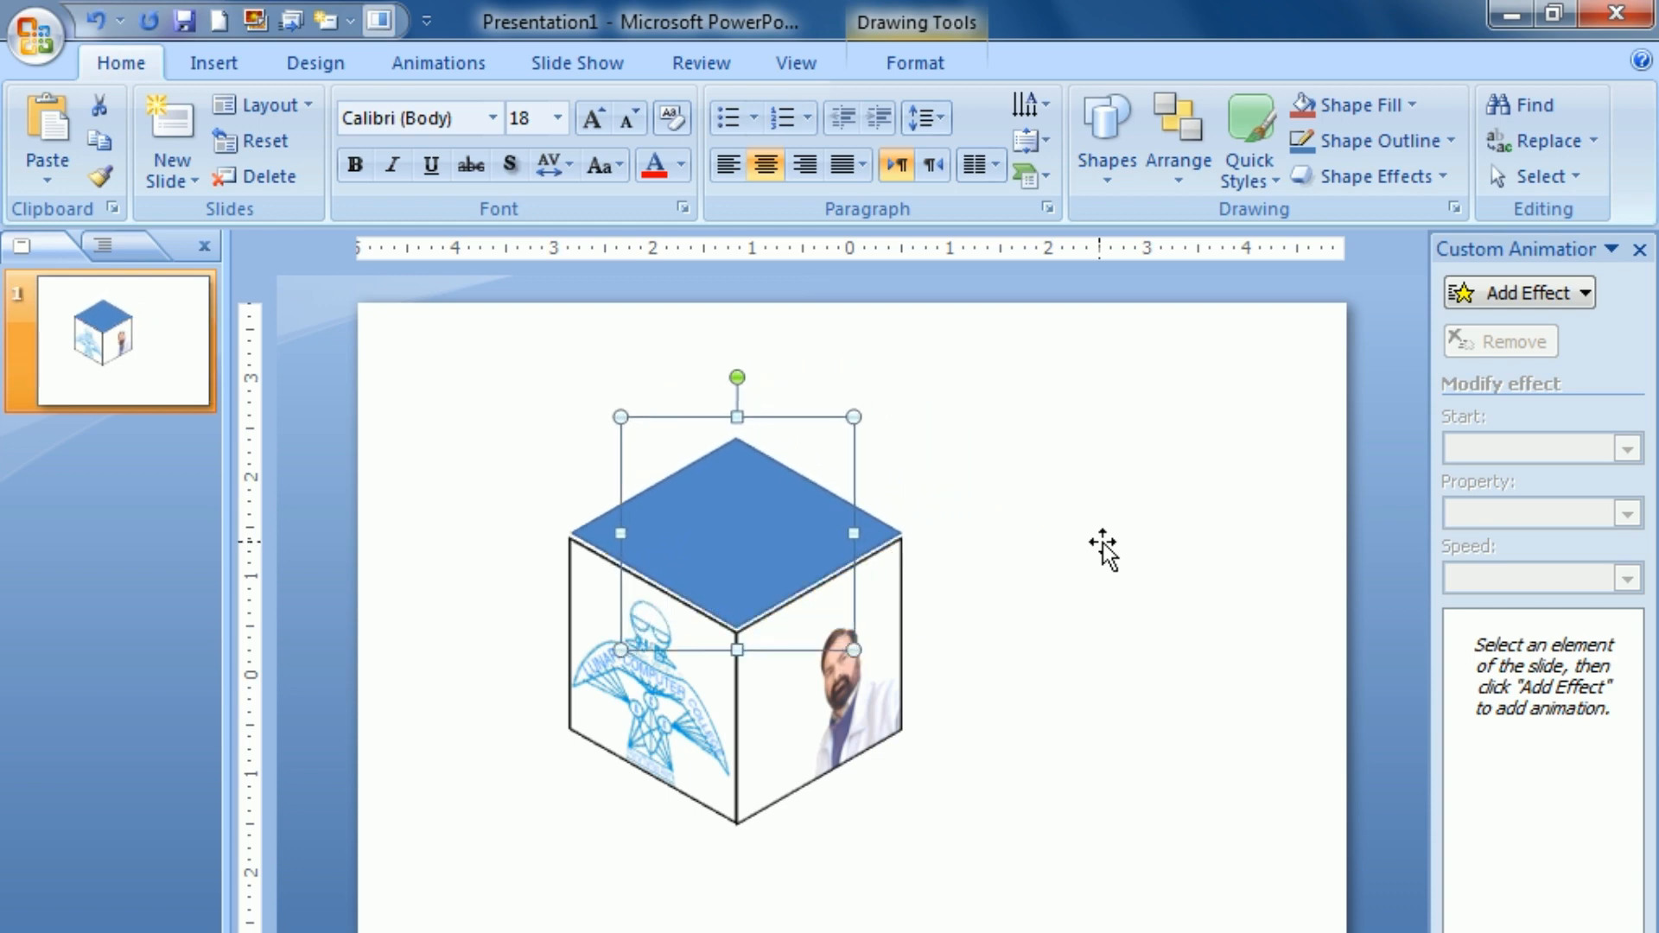
key(Escape)
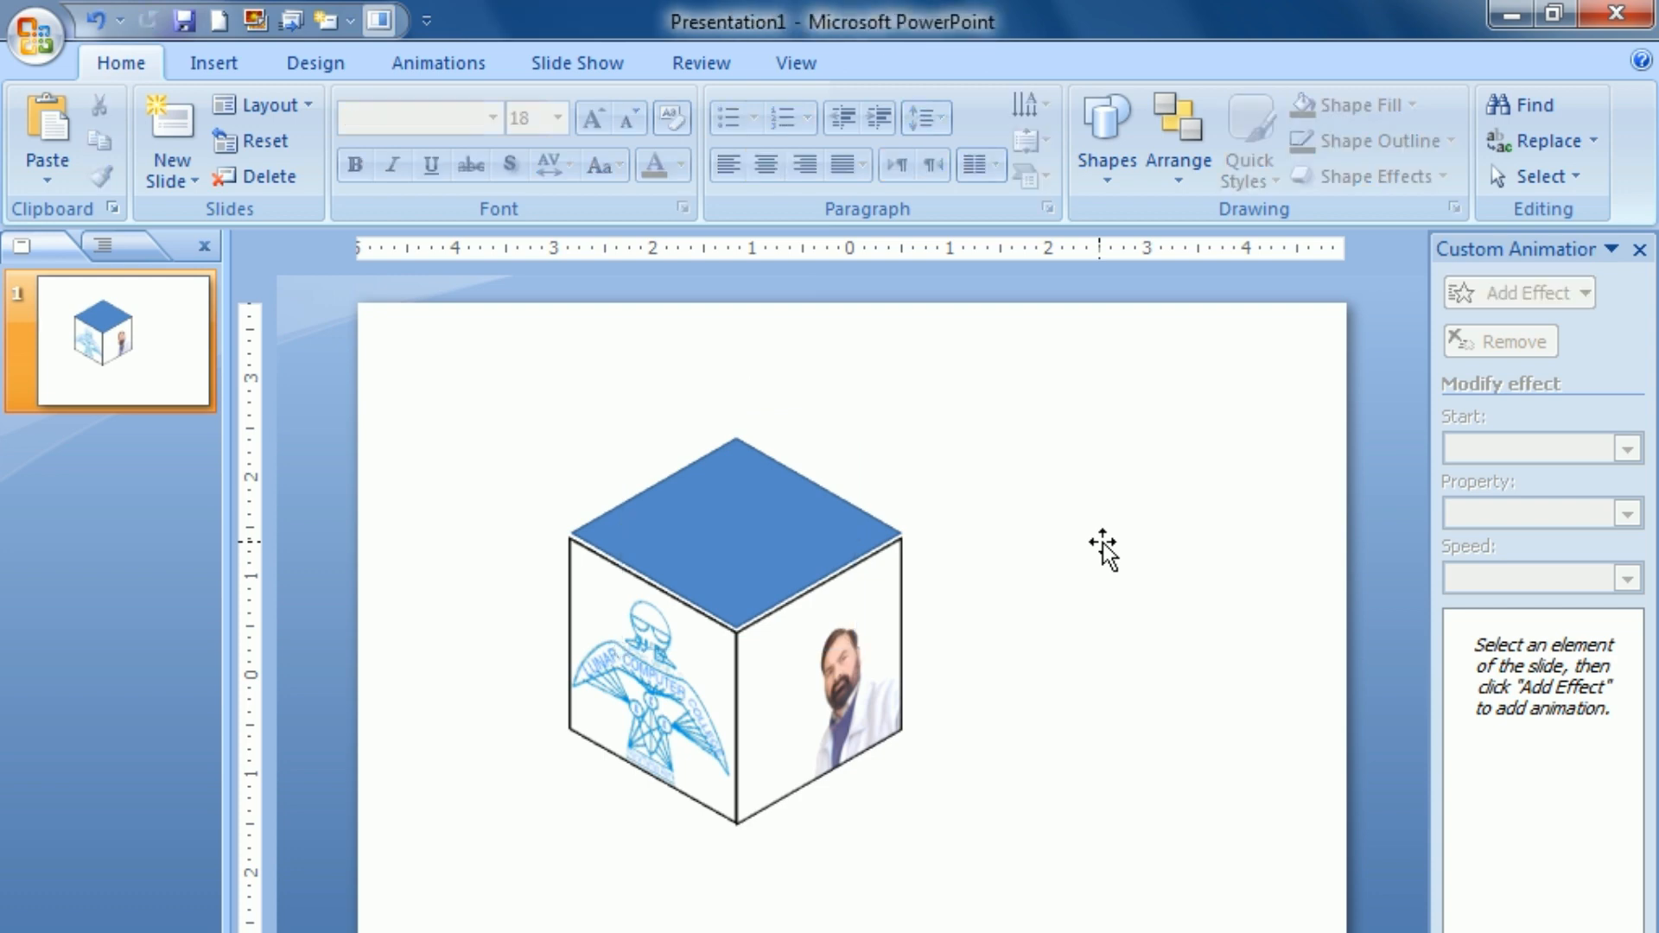
Step: Apply the second bevel preset of the second row, just before Convex, to the cube's blue top face
click(733, 566)
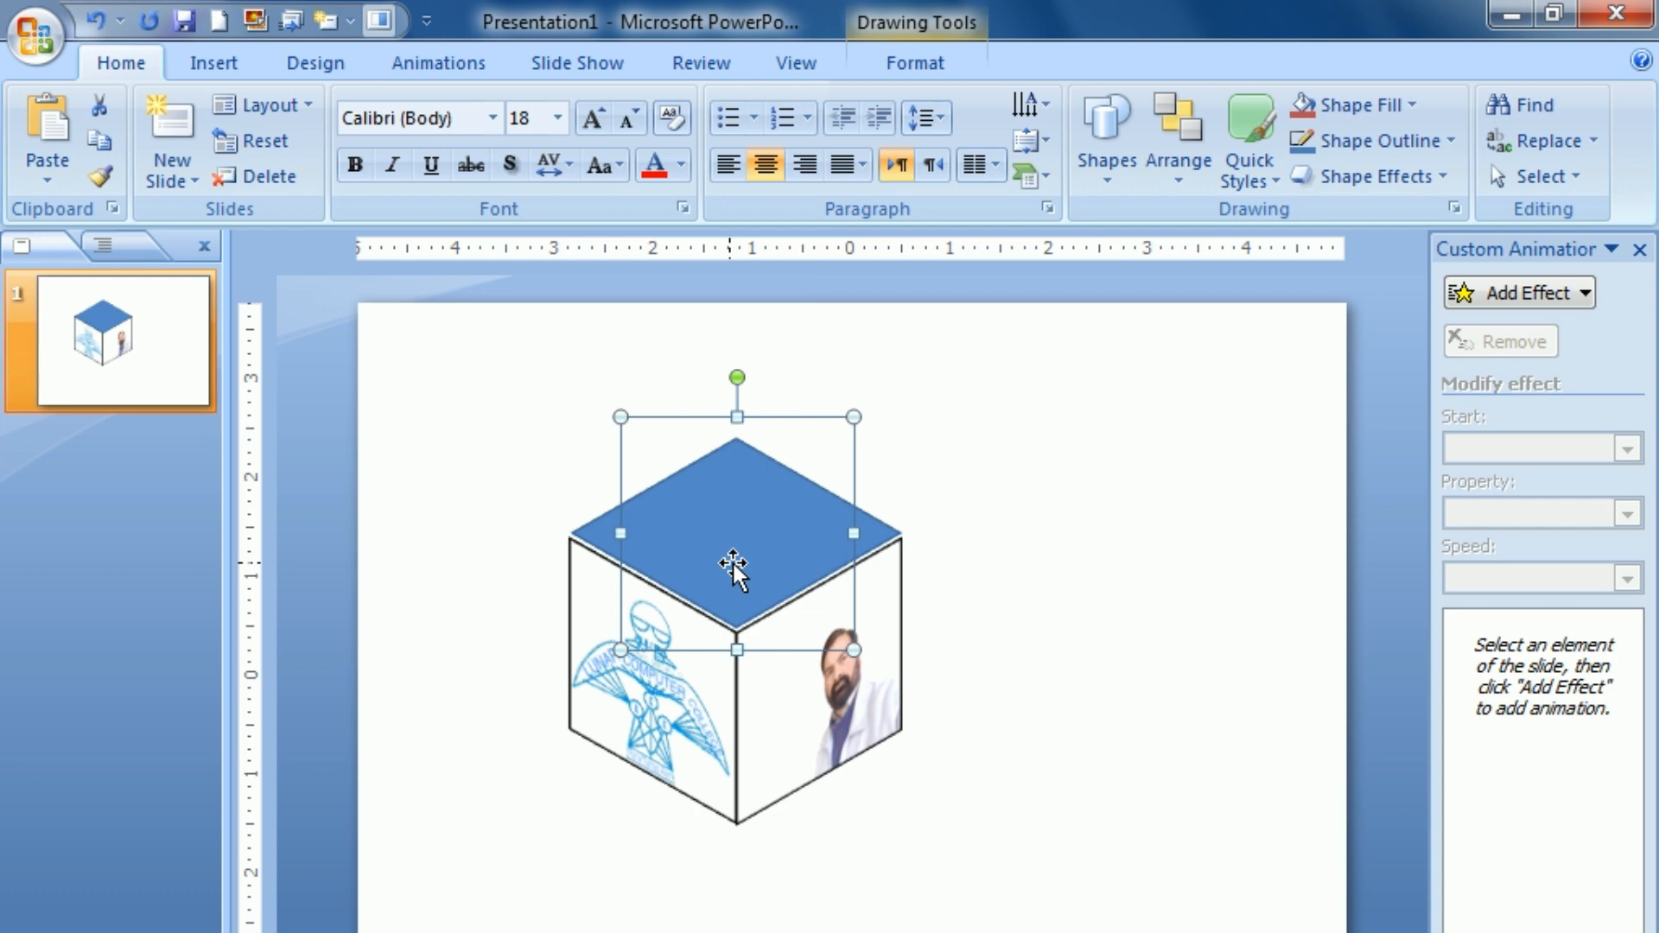
click(894, 54)
click(743, 185)
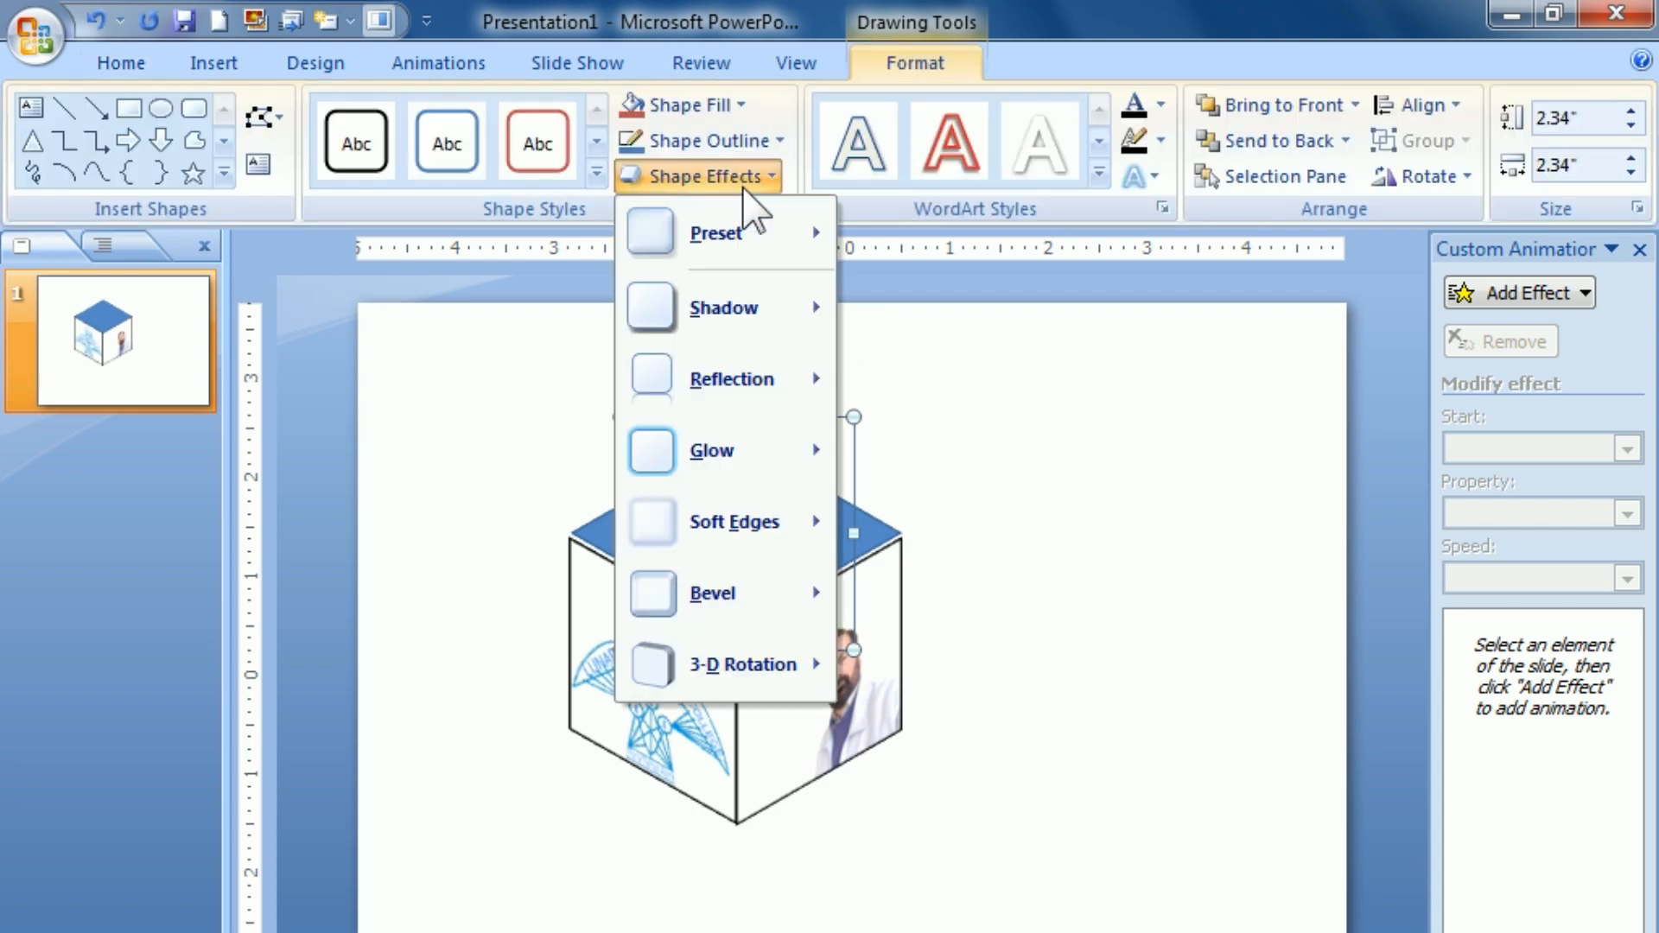
mouse_move(701, 605)
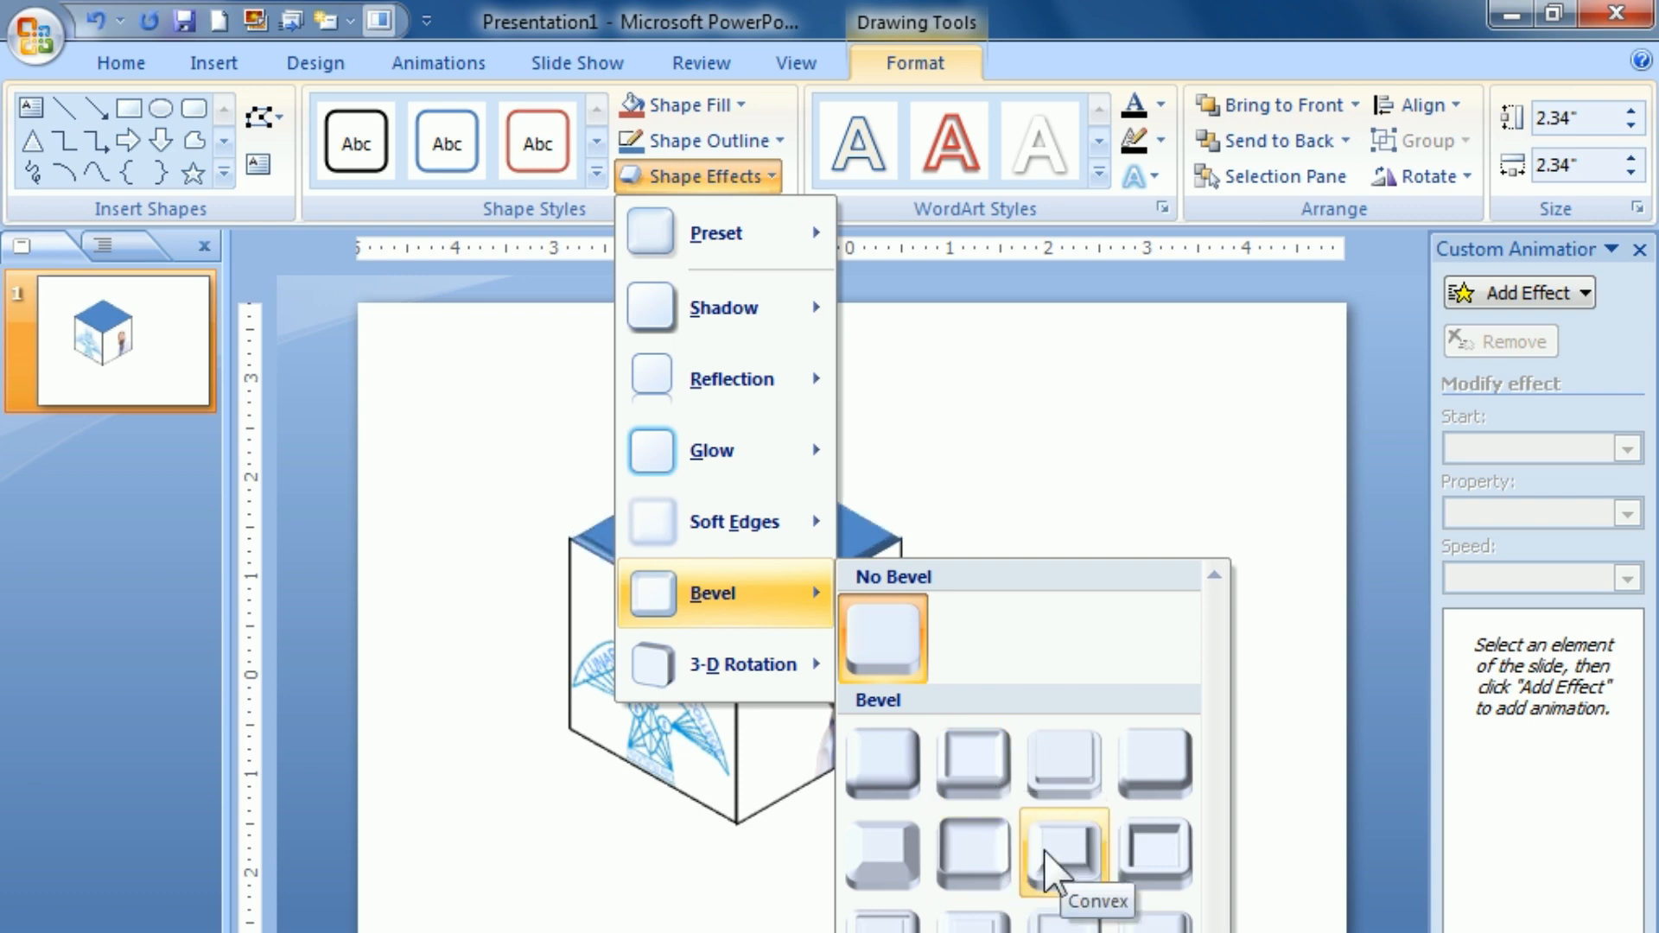
click(981, 851)
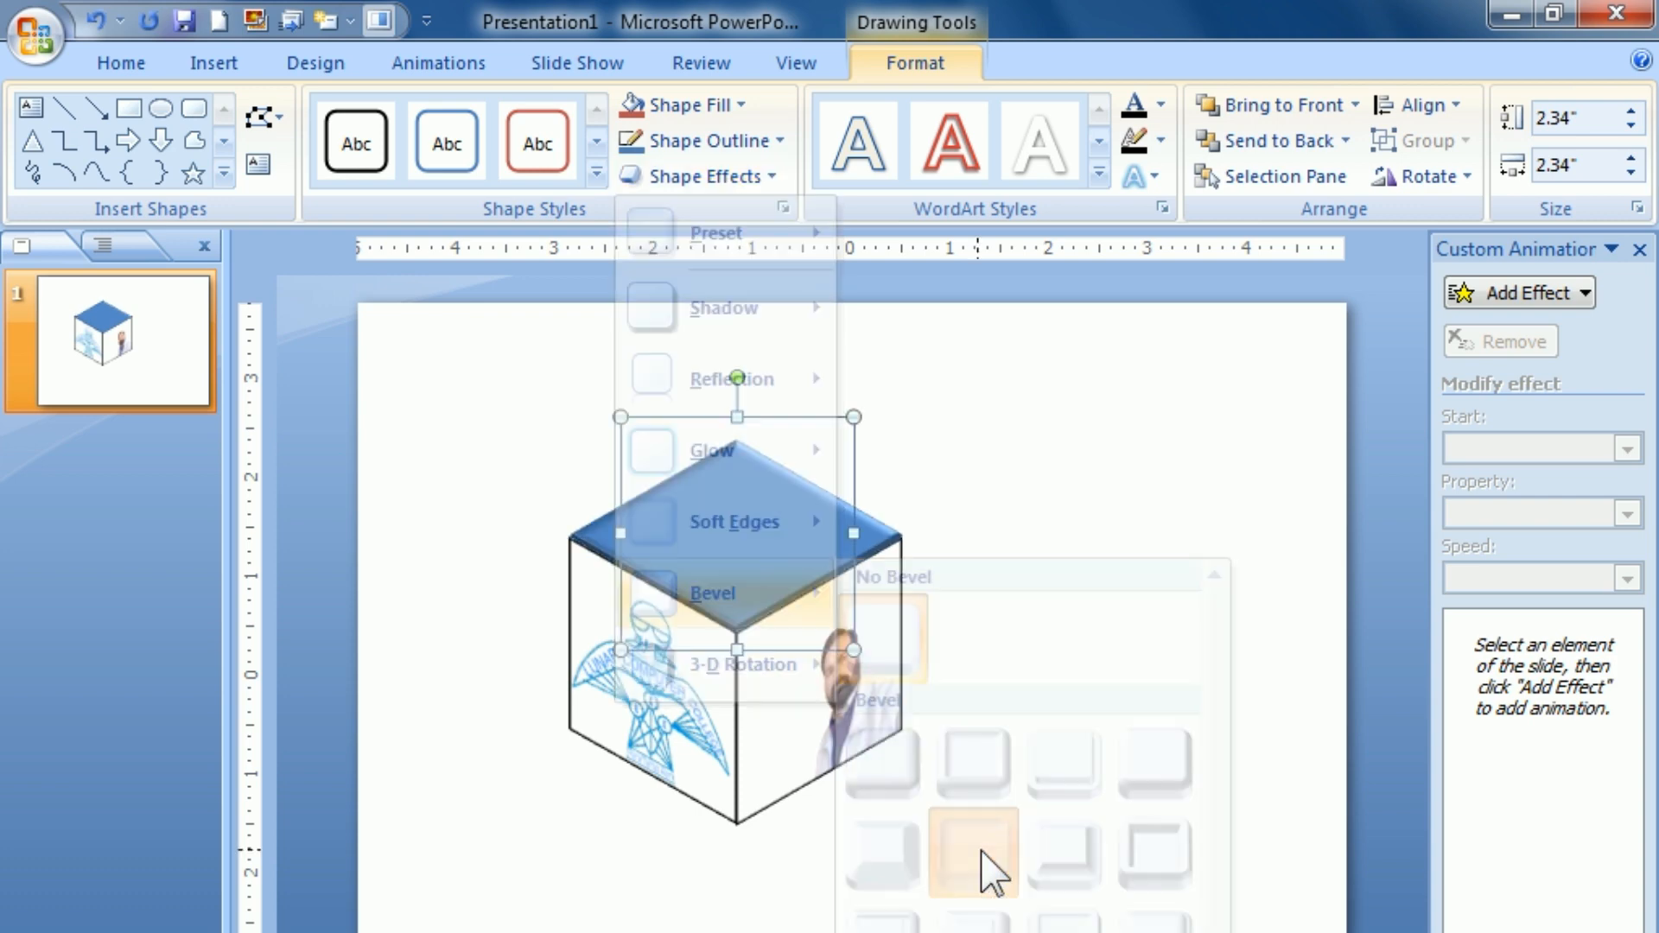
click(1213, 698)
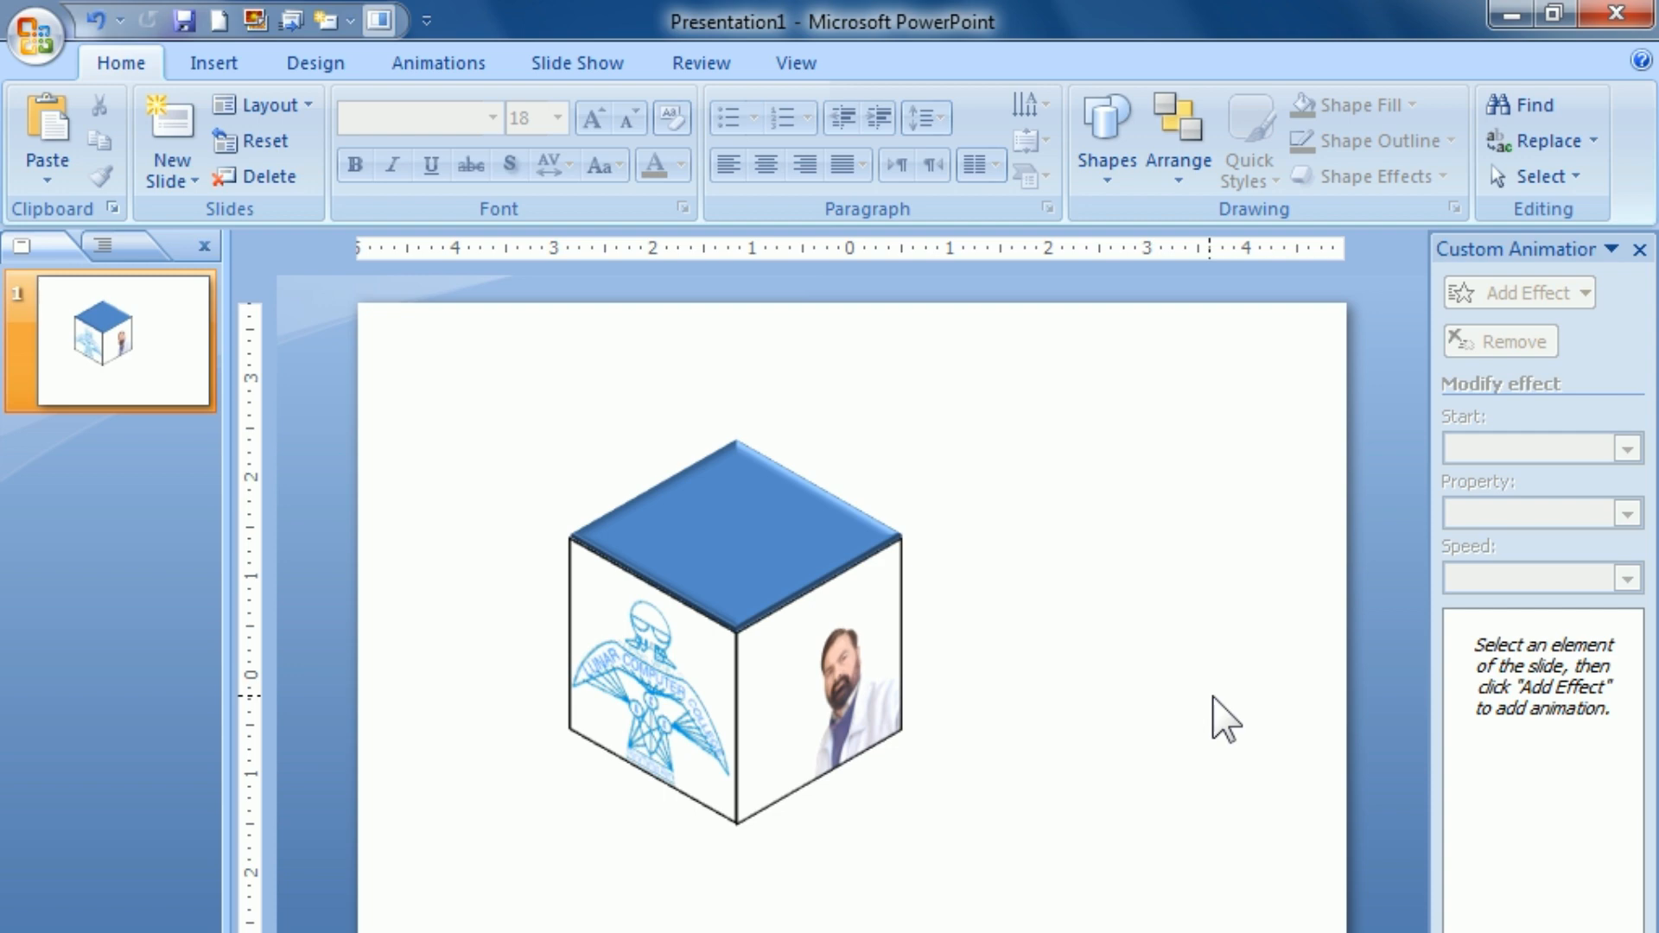
Step: Select all three cube faces and move them together right and down toward the middle of the slide
mouse_move(454, 358)
mouse_down()
mouse_move(725, 789)
mouse_move(1029, 929)
mouse_up()
mouse_move(899, 792)
mouse_down()
mouse_move(944, 796)
mouse_move(1031, 875)
mouse_up()
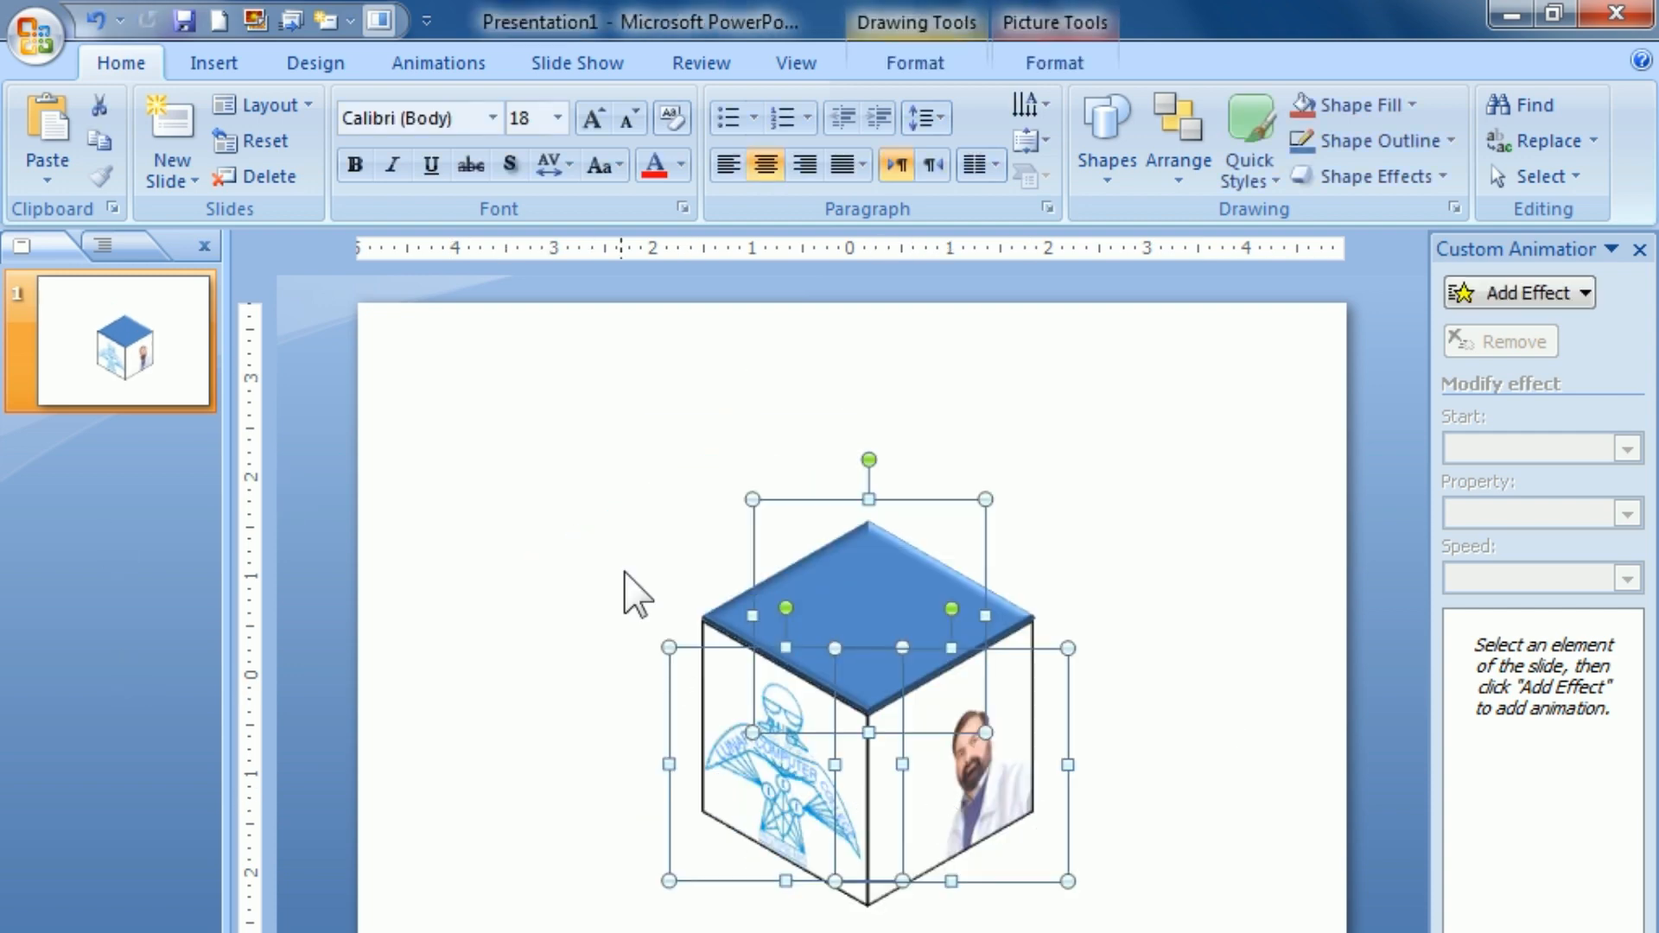
click(626, 510)
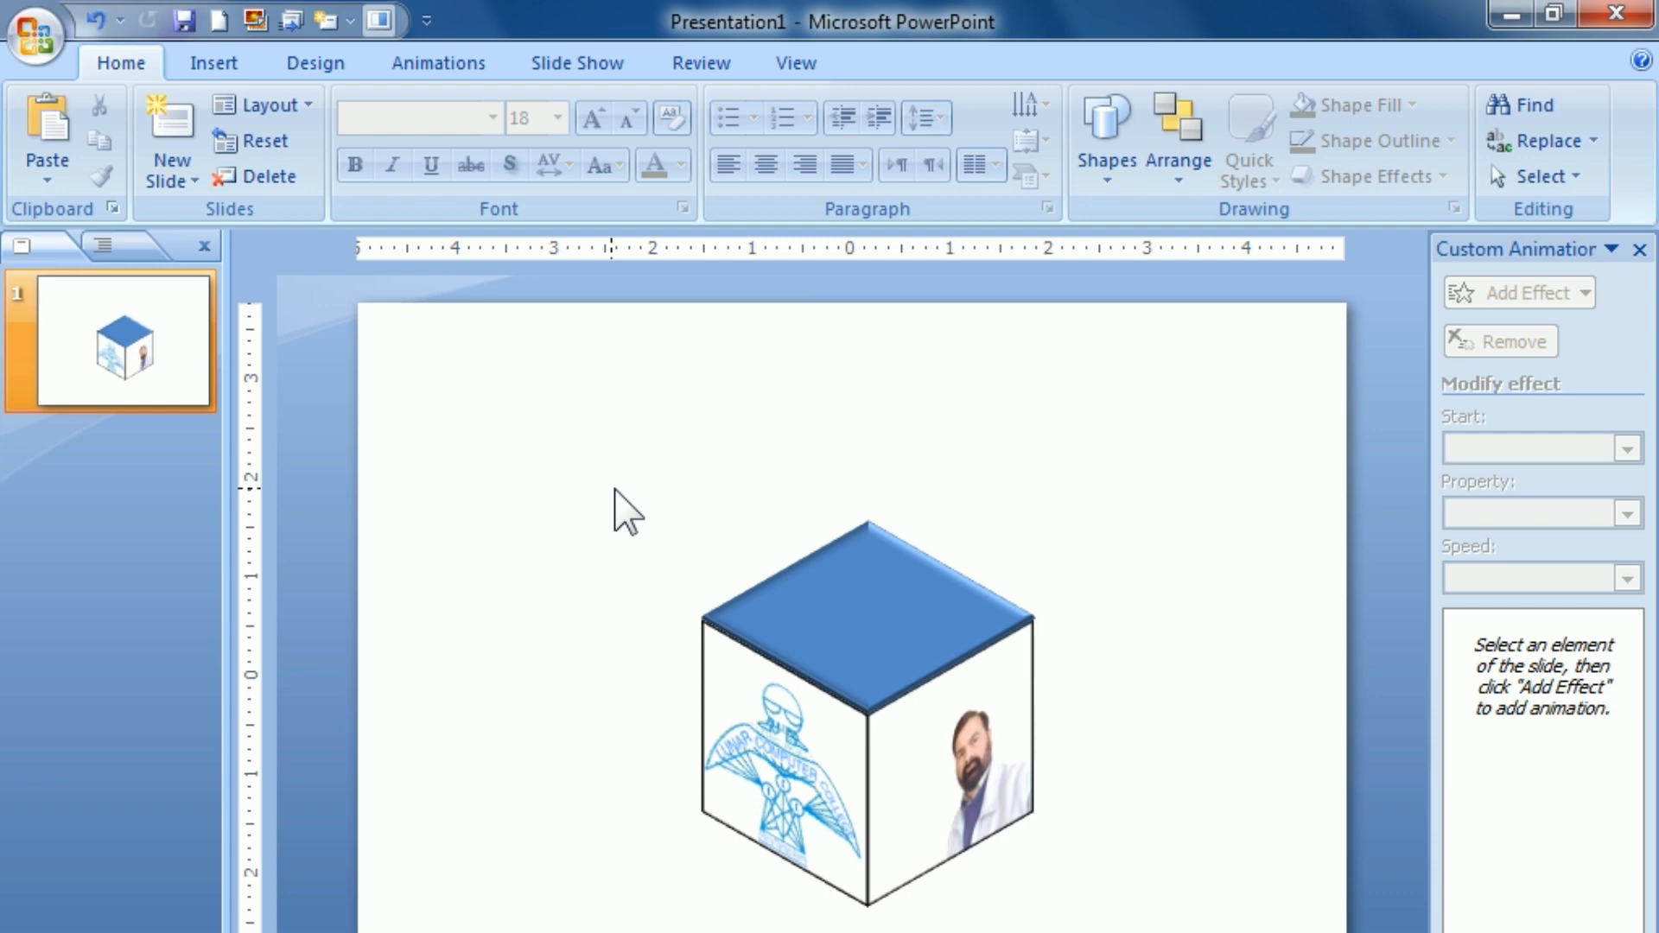
Step: Add a Float entrance animation to the portrait picture
click(929, 775)
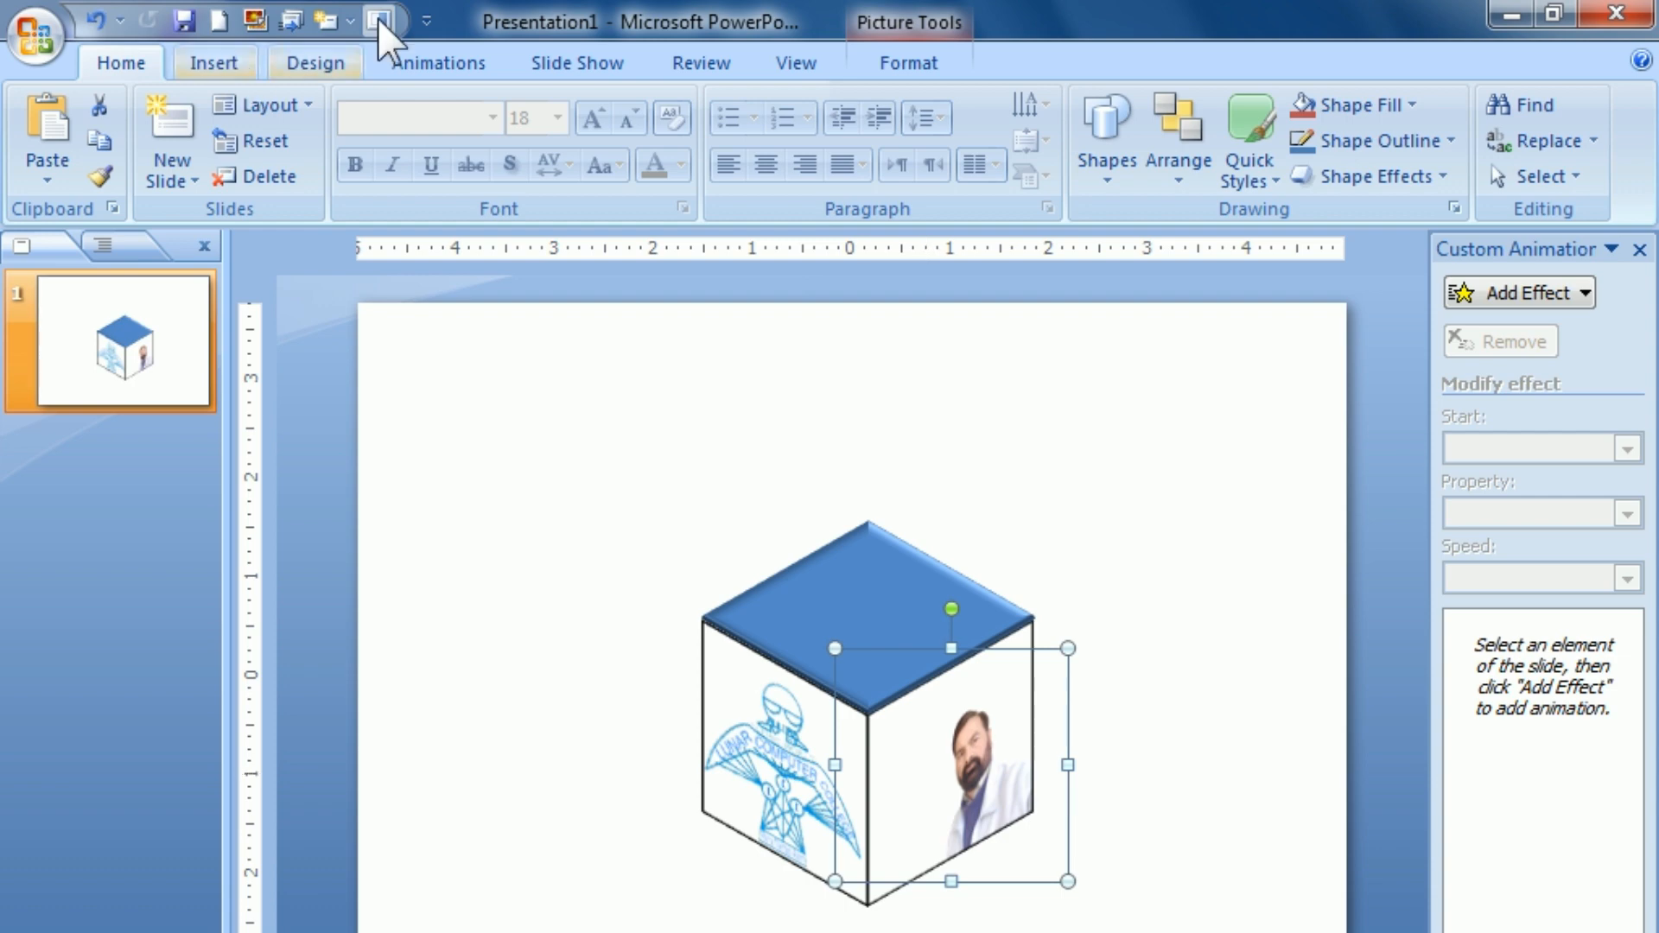
click(443, 63)
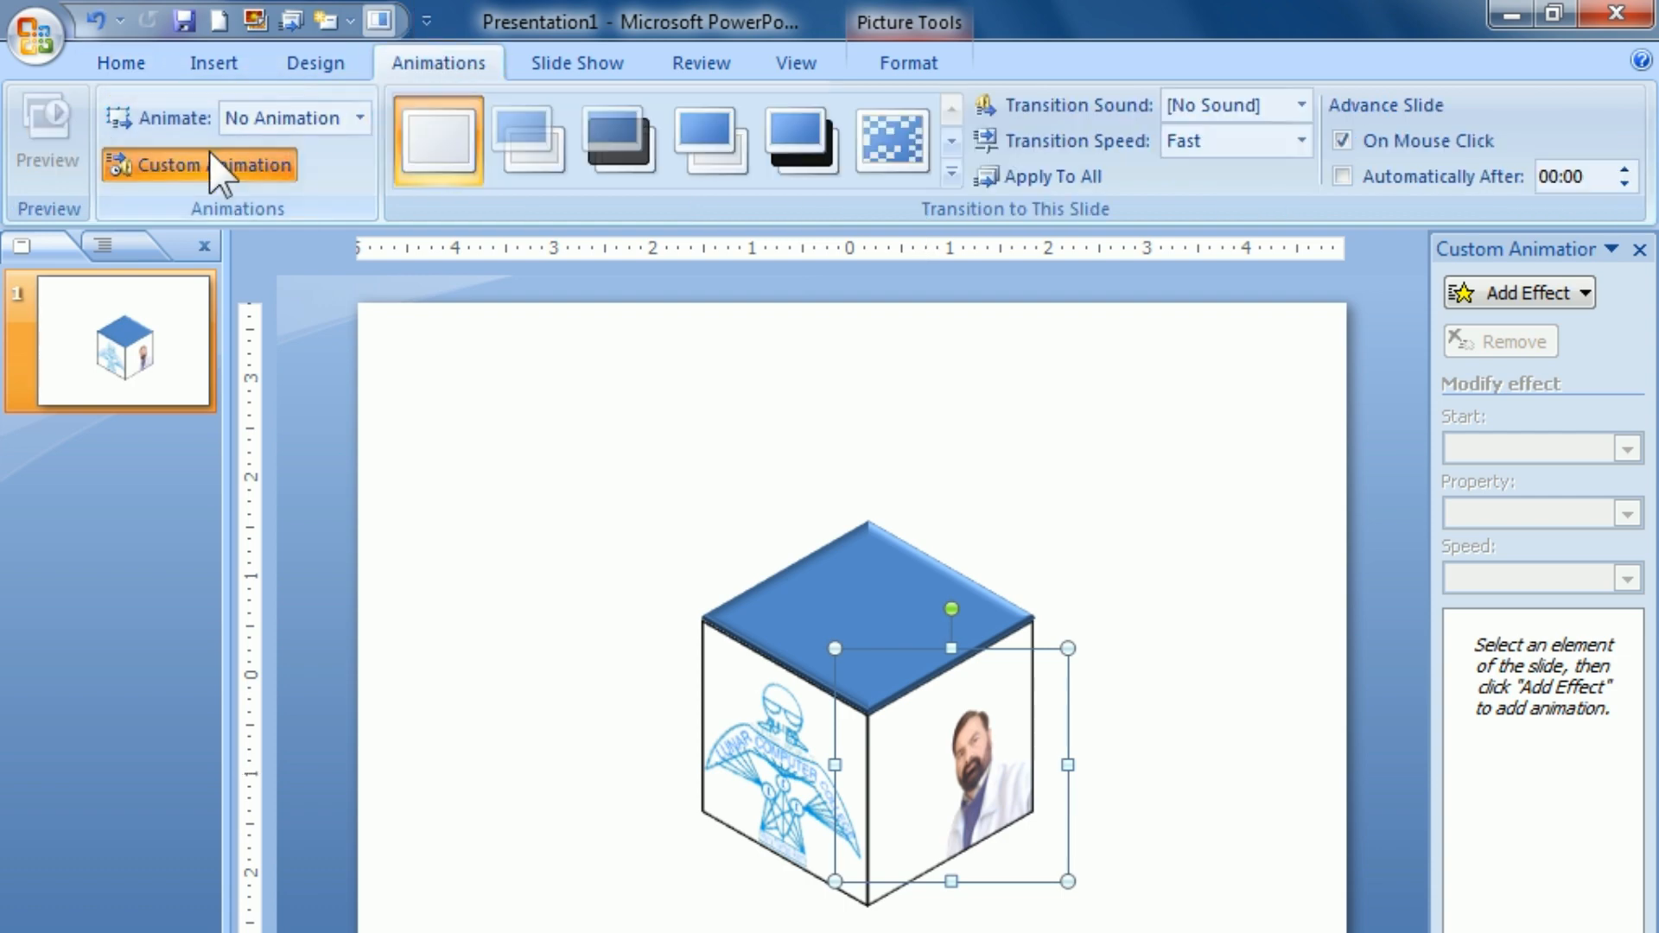
click(1587, 298)
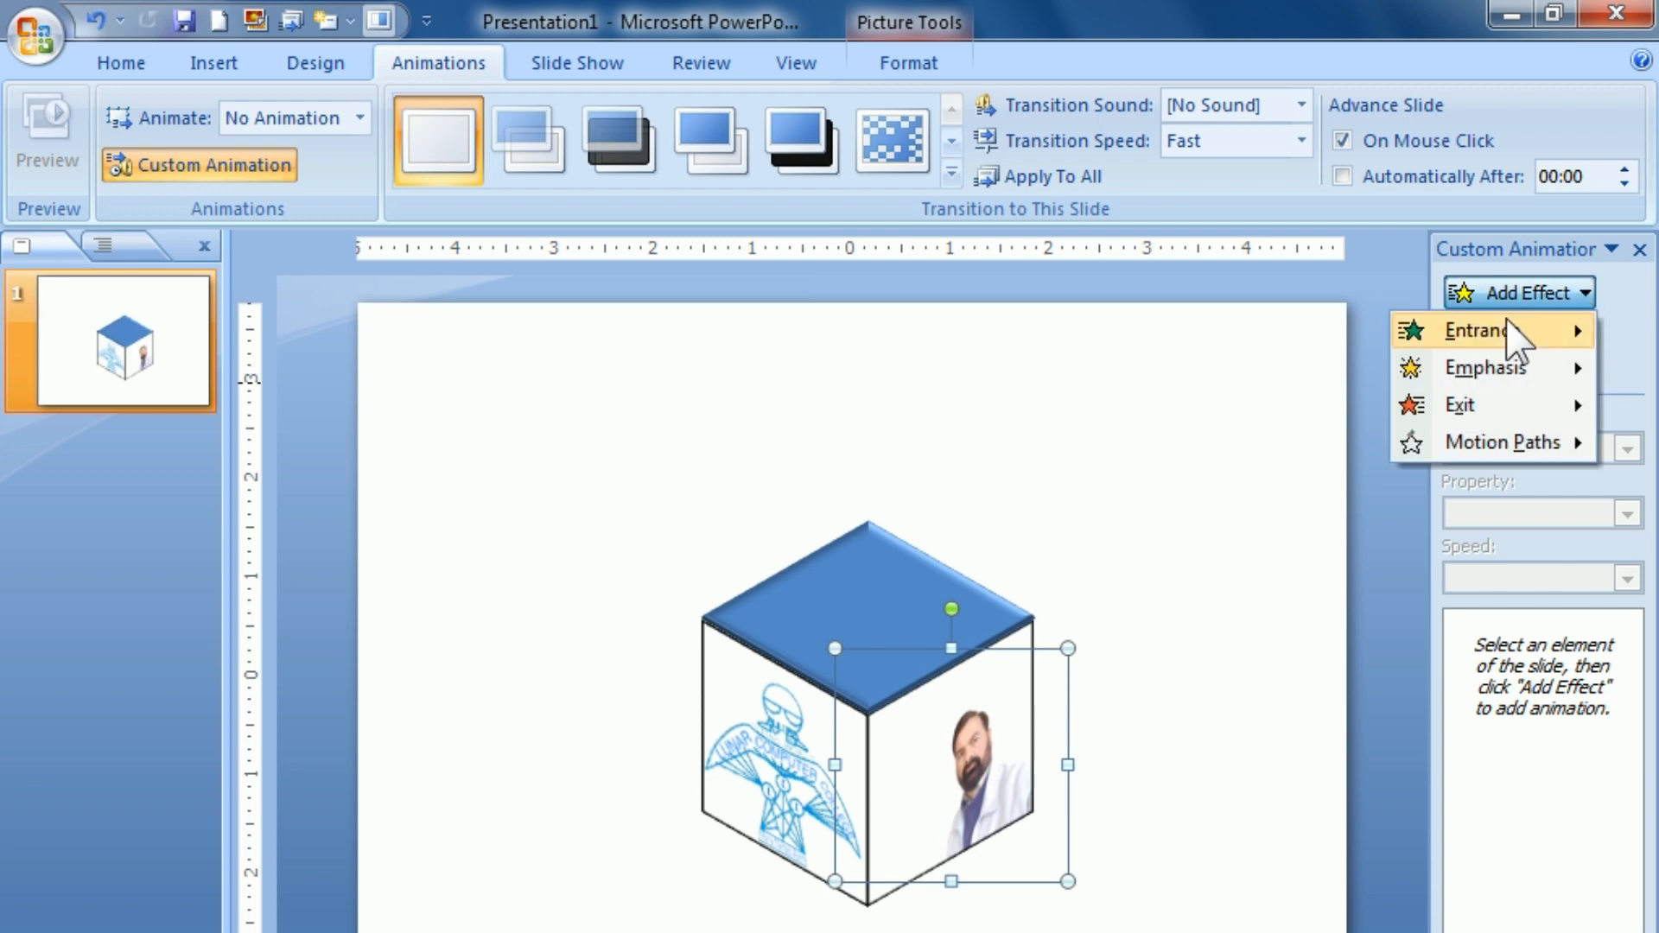
mouse_move(1506, 318)
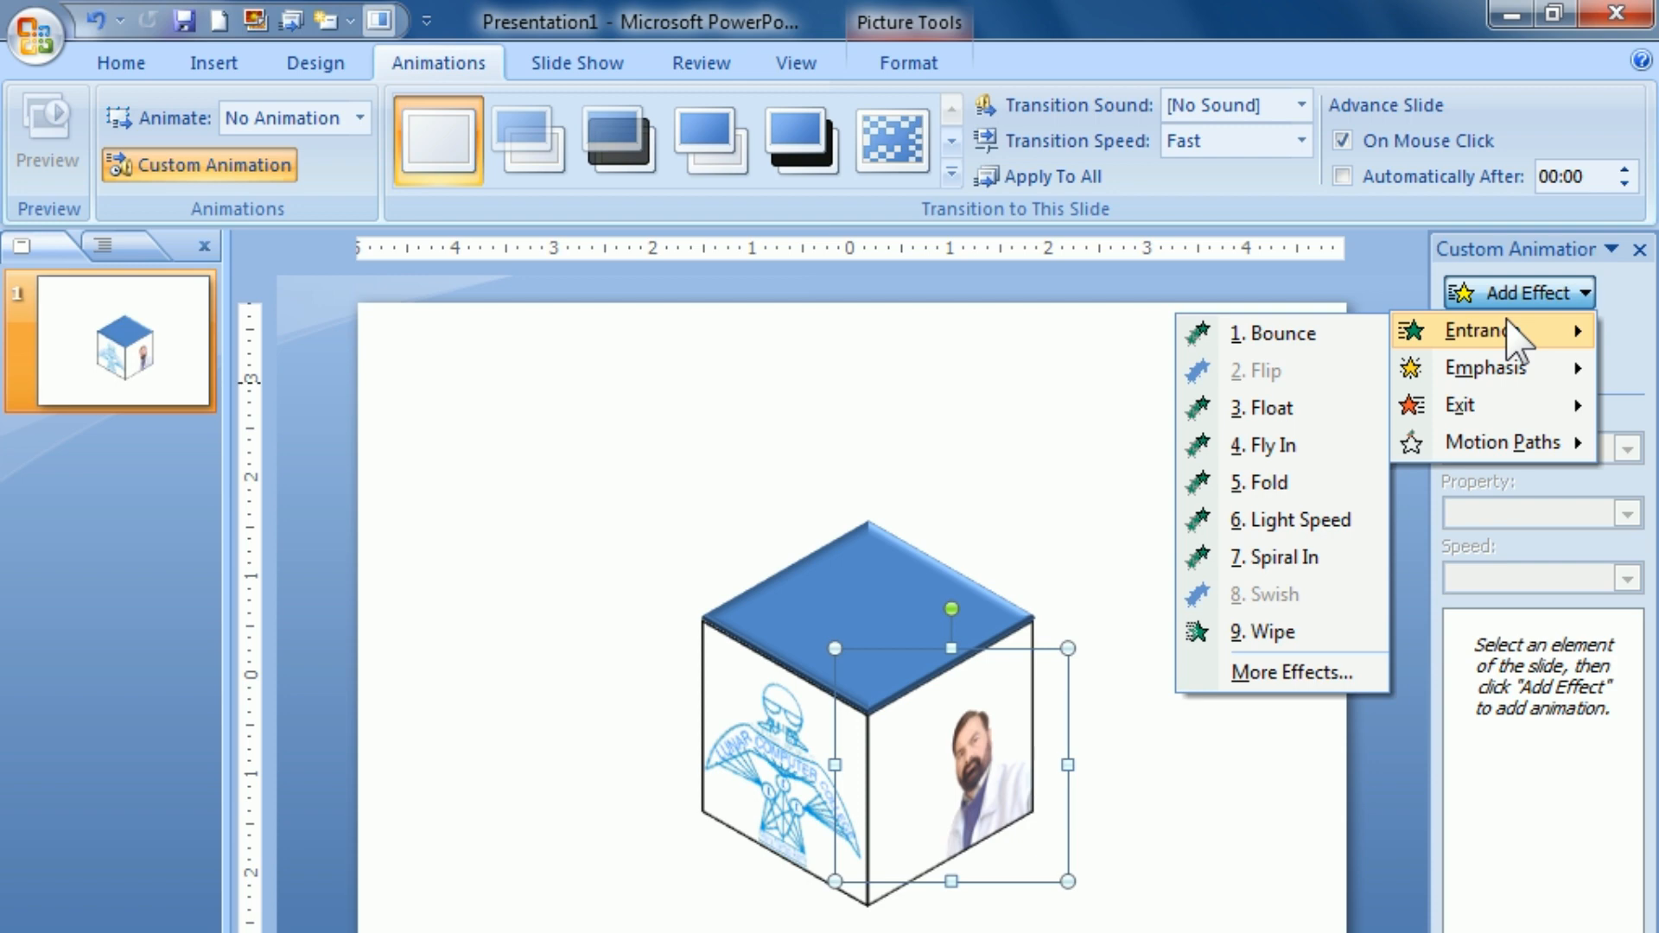
click(1211, 411)
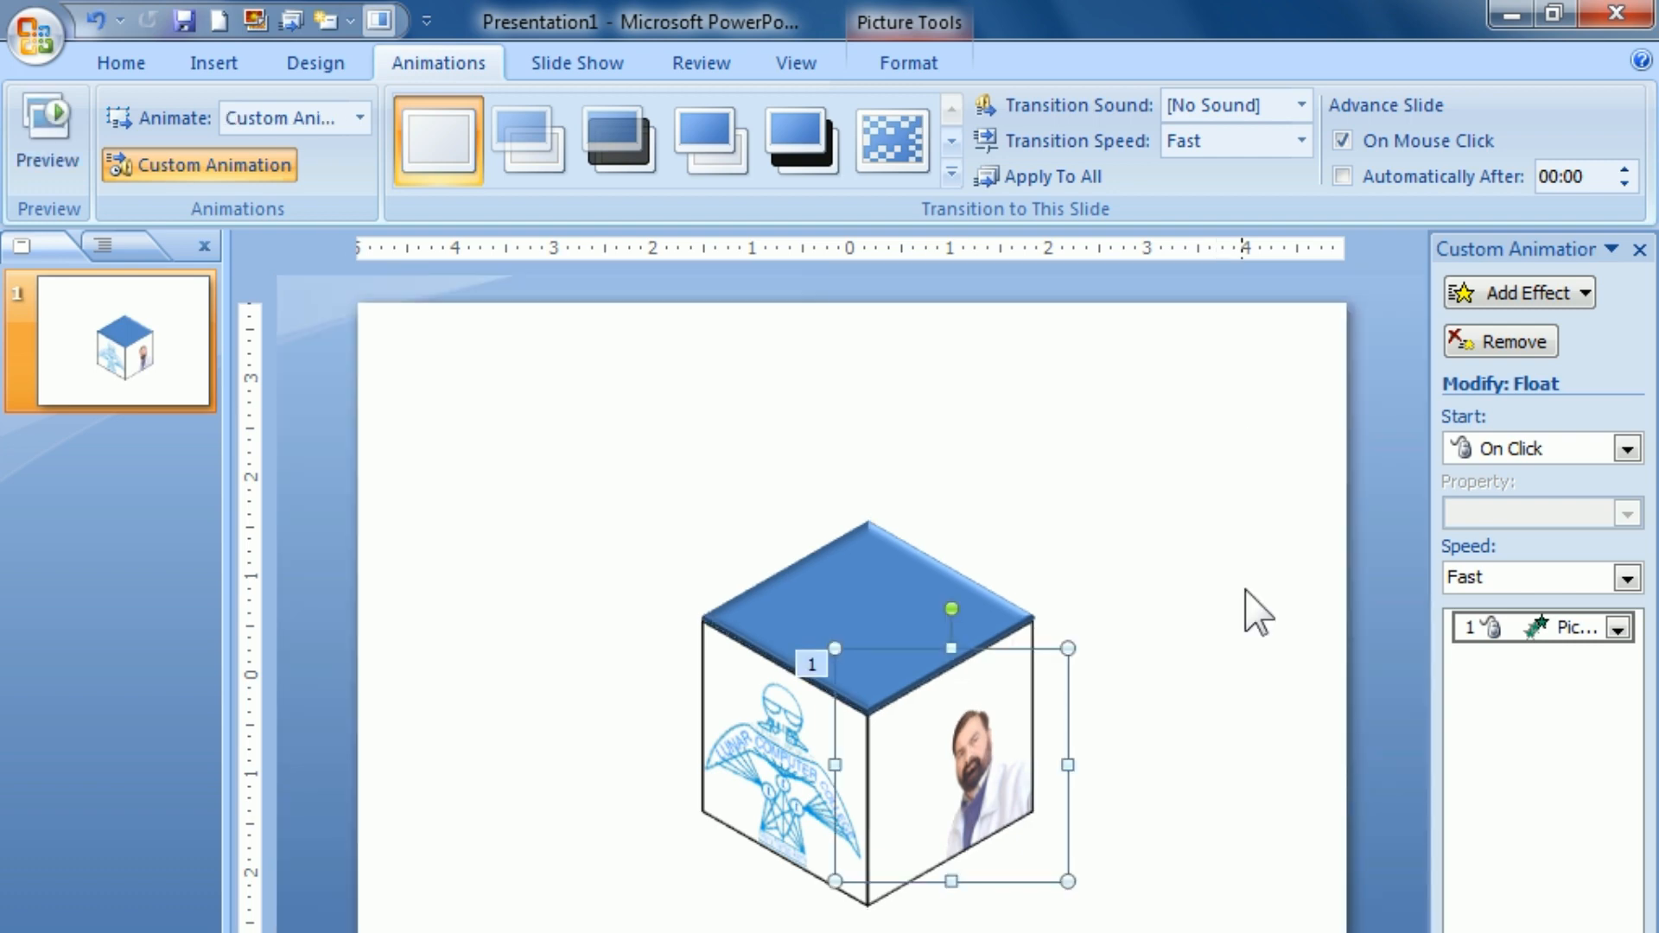
Step: Add a Fold entrance animation to the logo picture
click(734, 748)
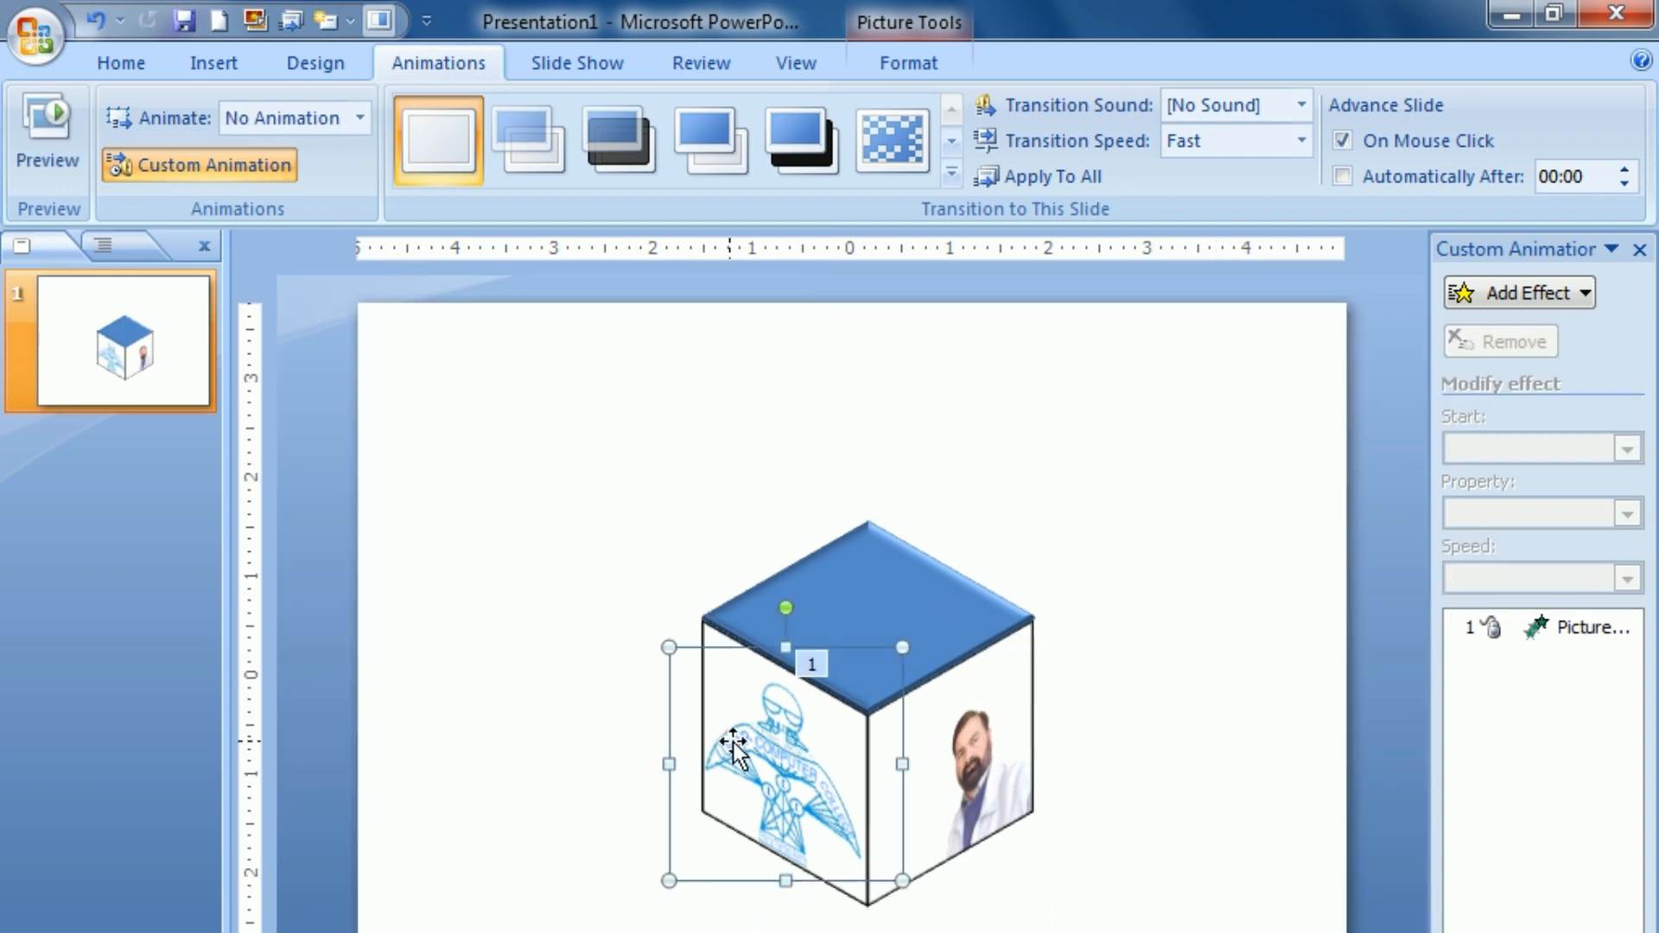
click(1508, 294)
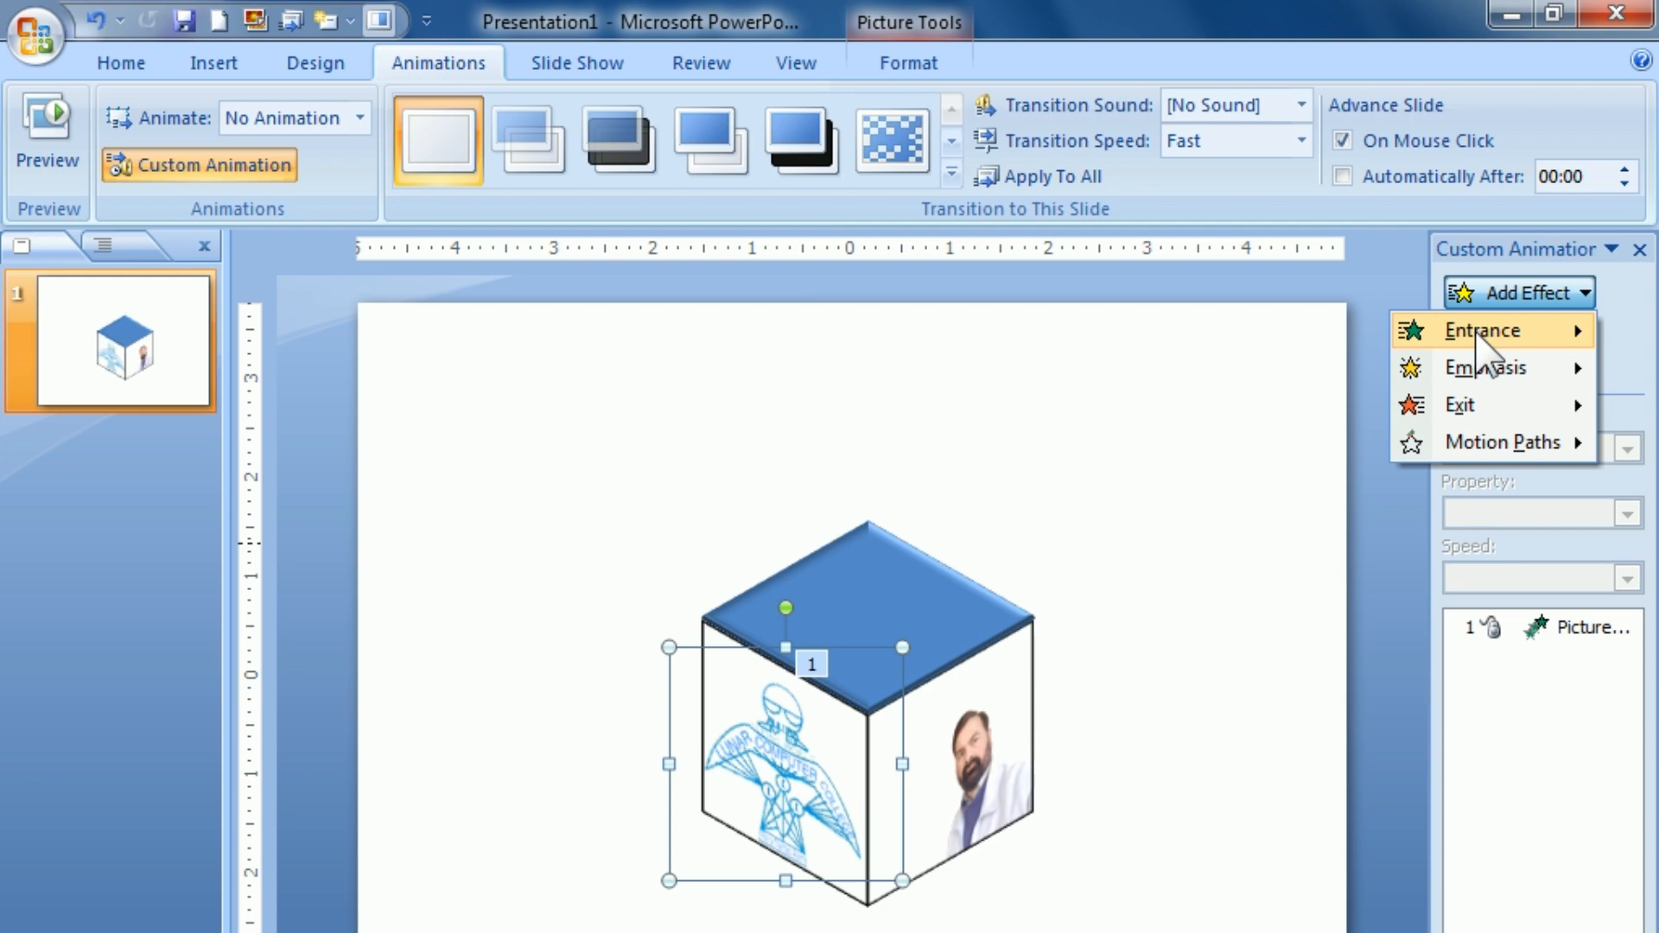
mouse_move(1480, 339)
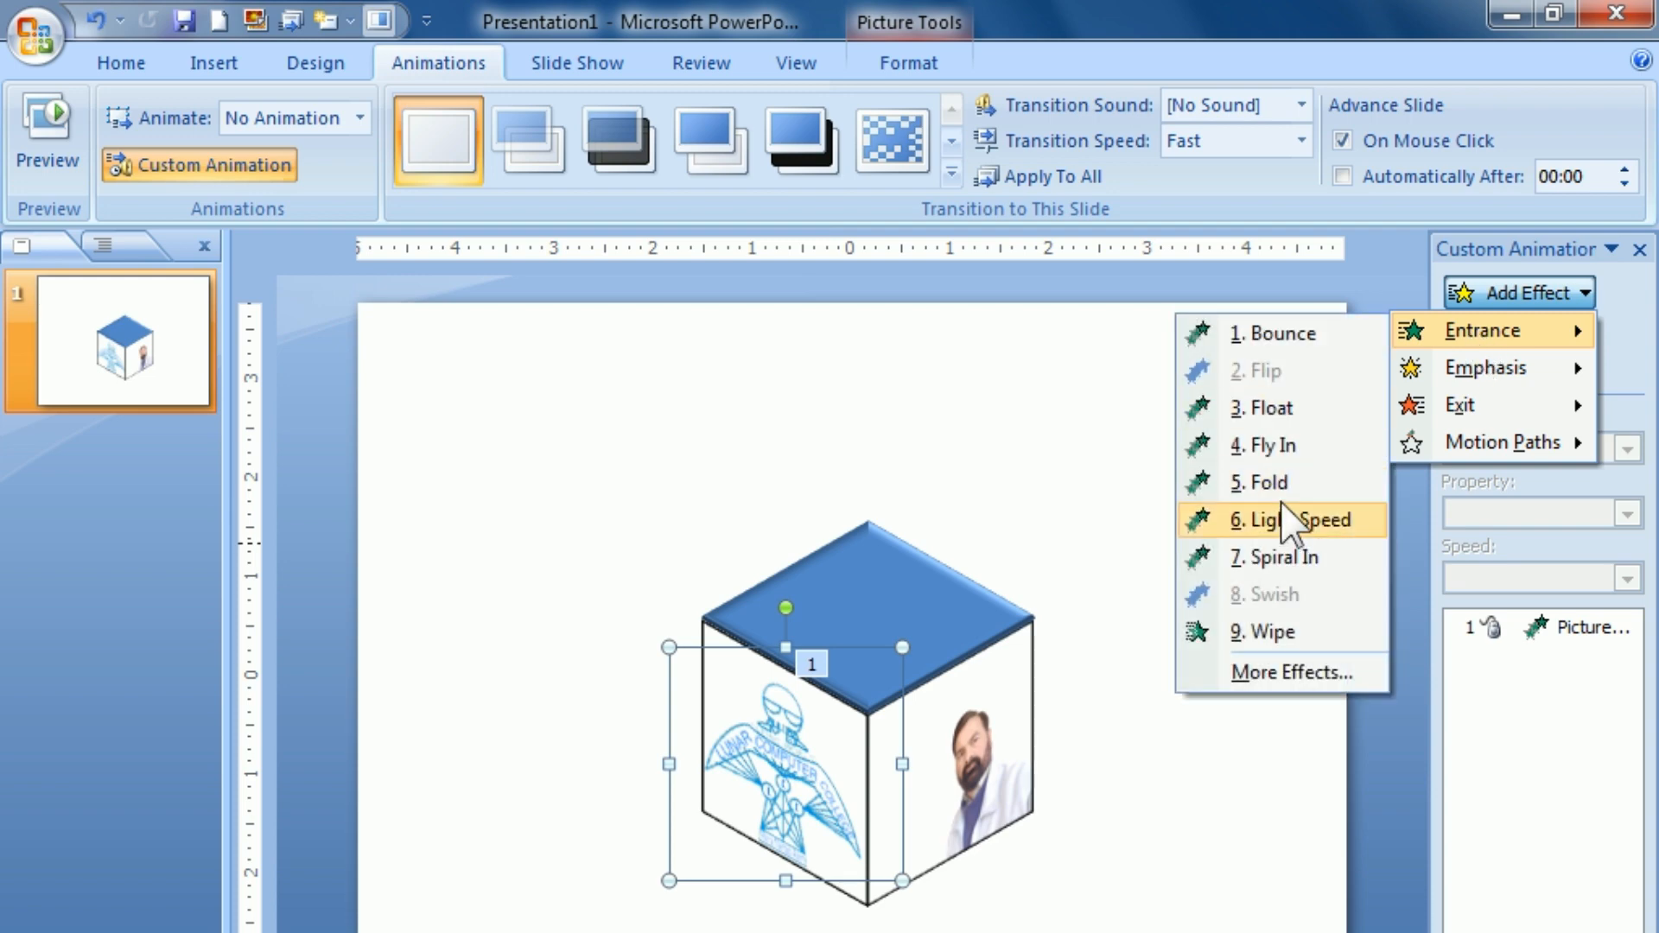
click(1270, 483)
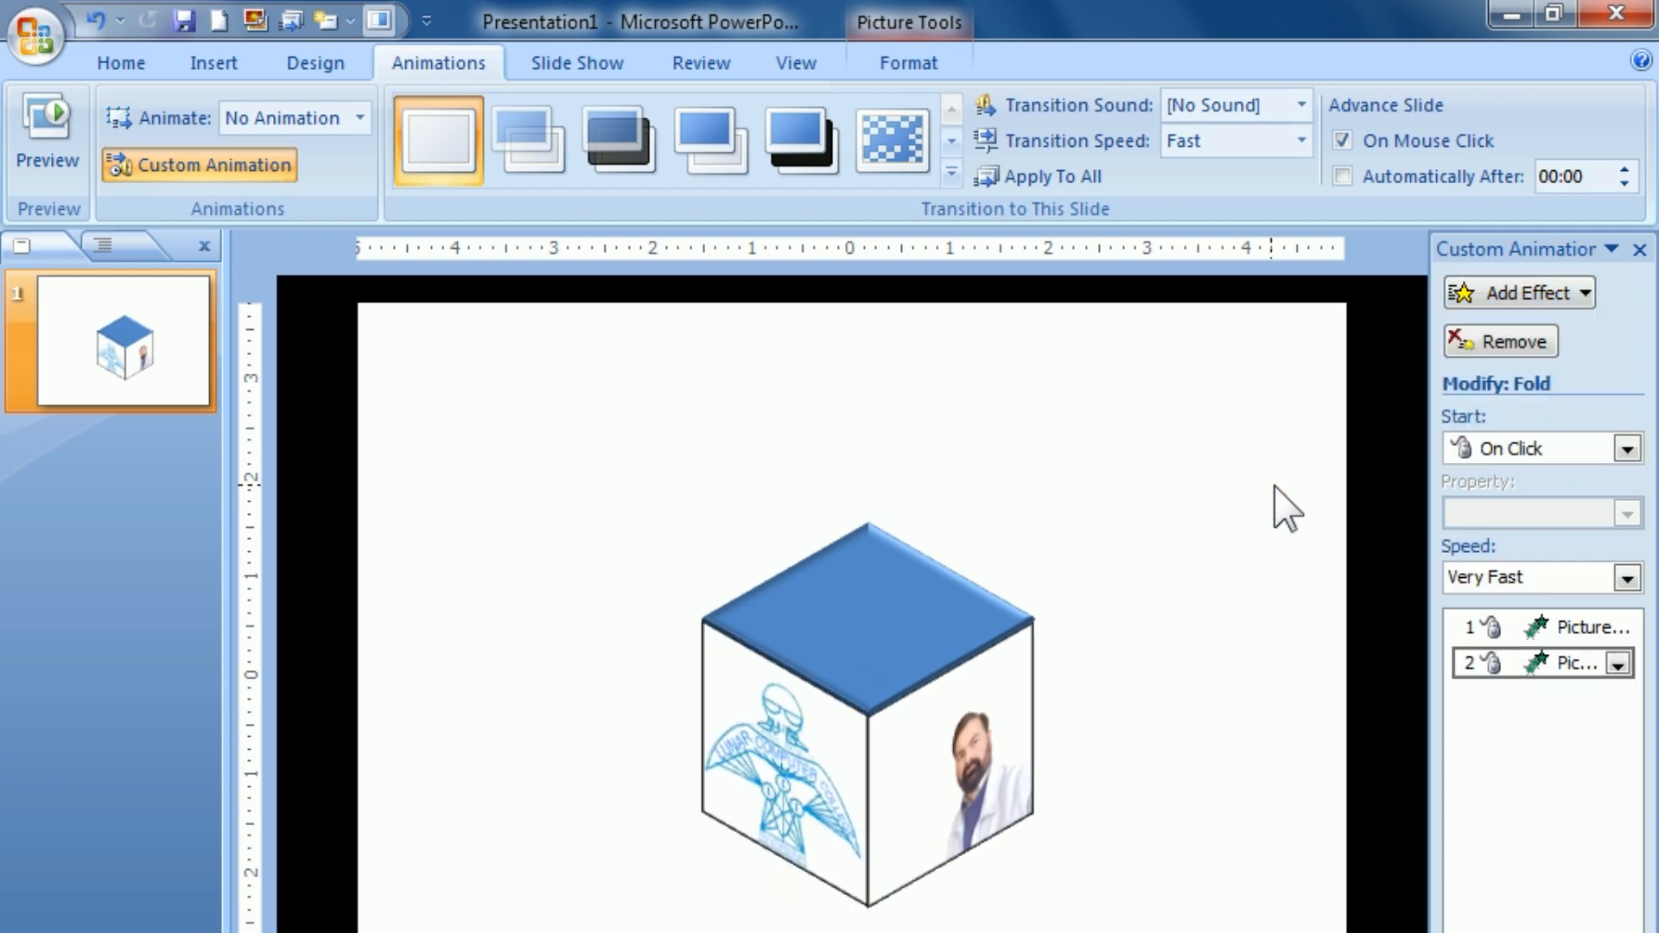
Step: Set the speed of the logo picture's Fold animation to Medium
click(1627, 578)
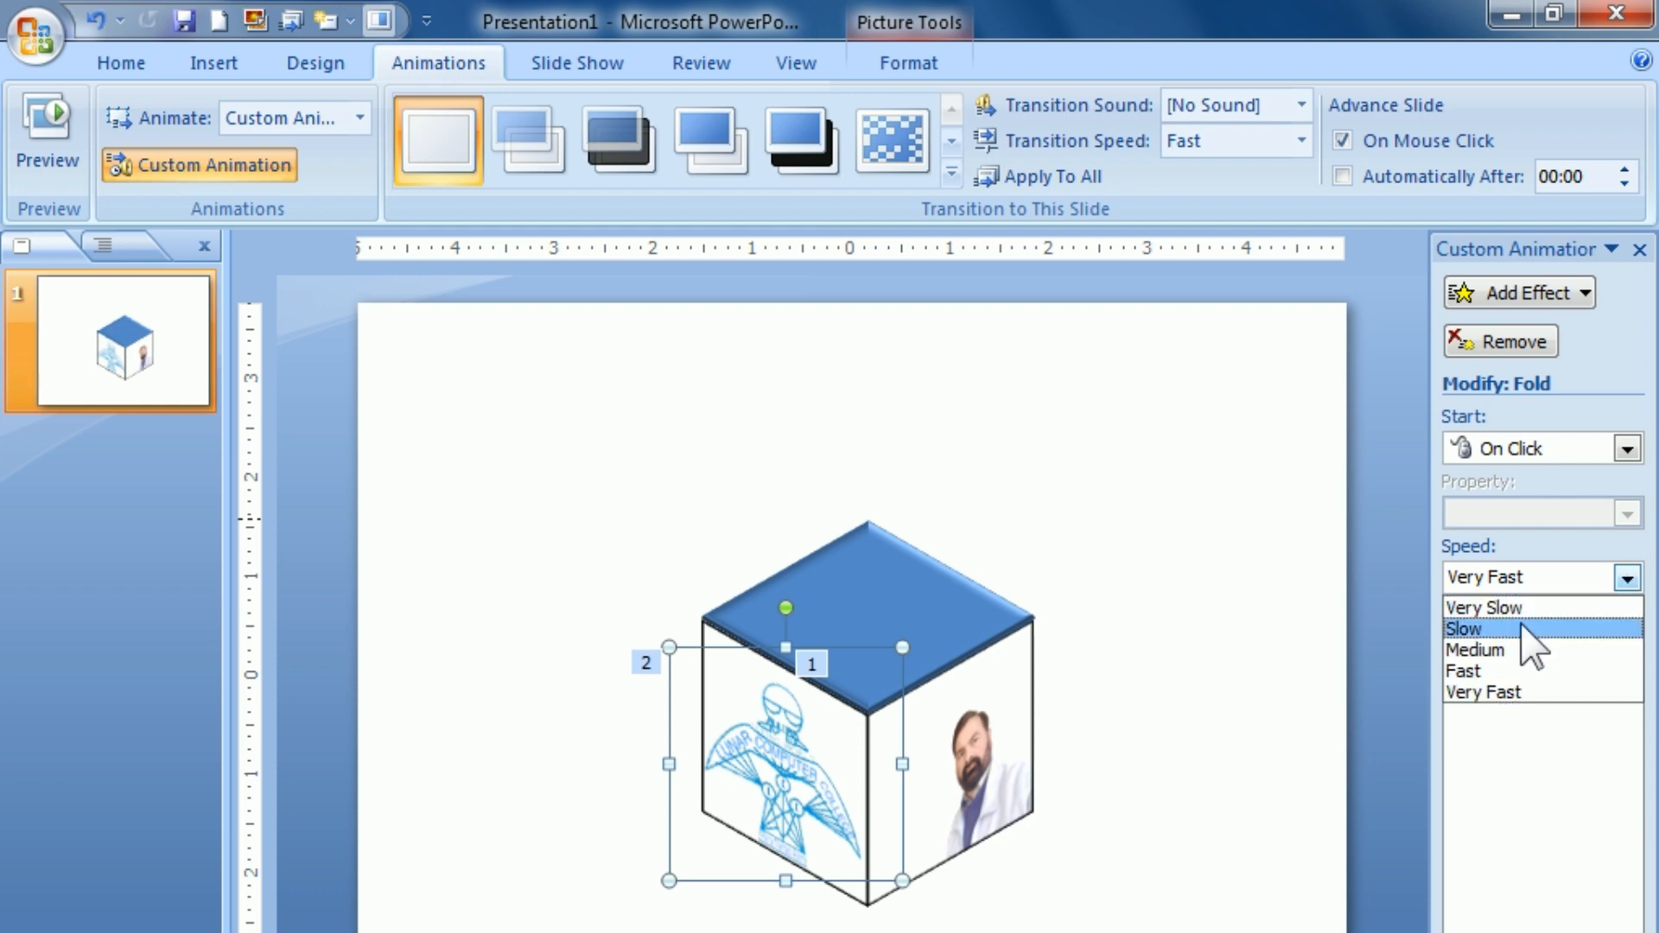
click(1508, 650)
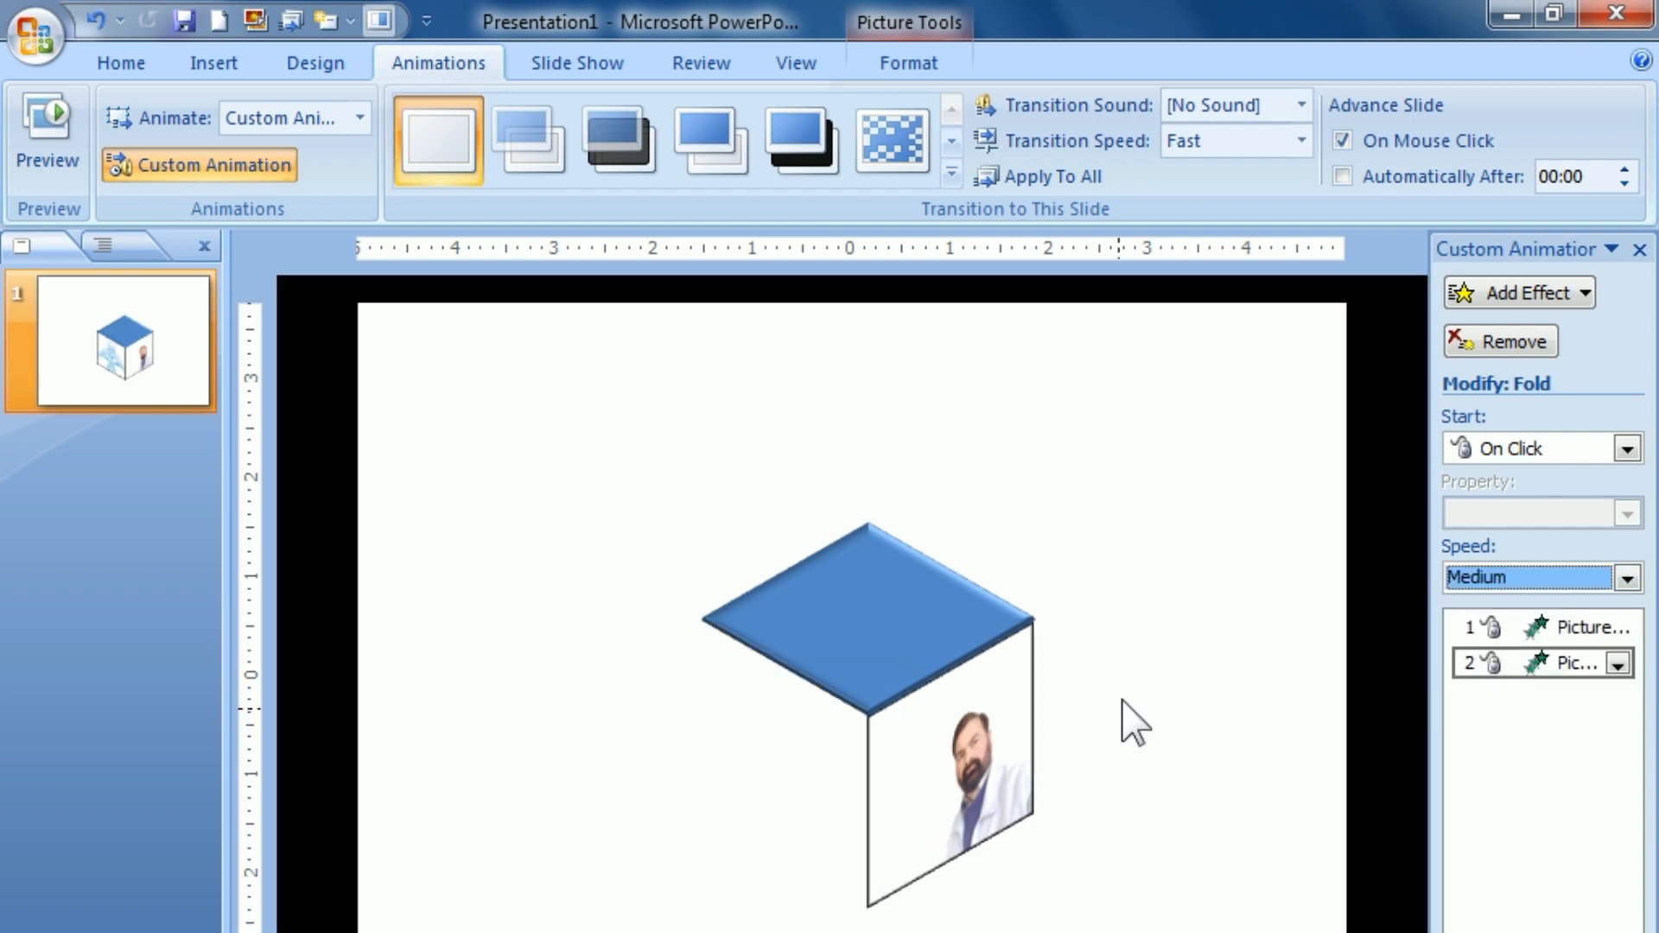
Step: Add a Spiral In entrance animation to the cube's blue top face and set its speed to Medium
click(915, 606)
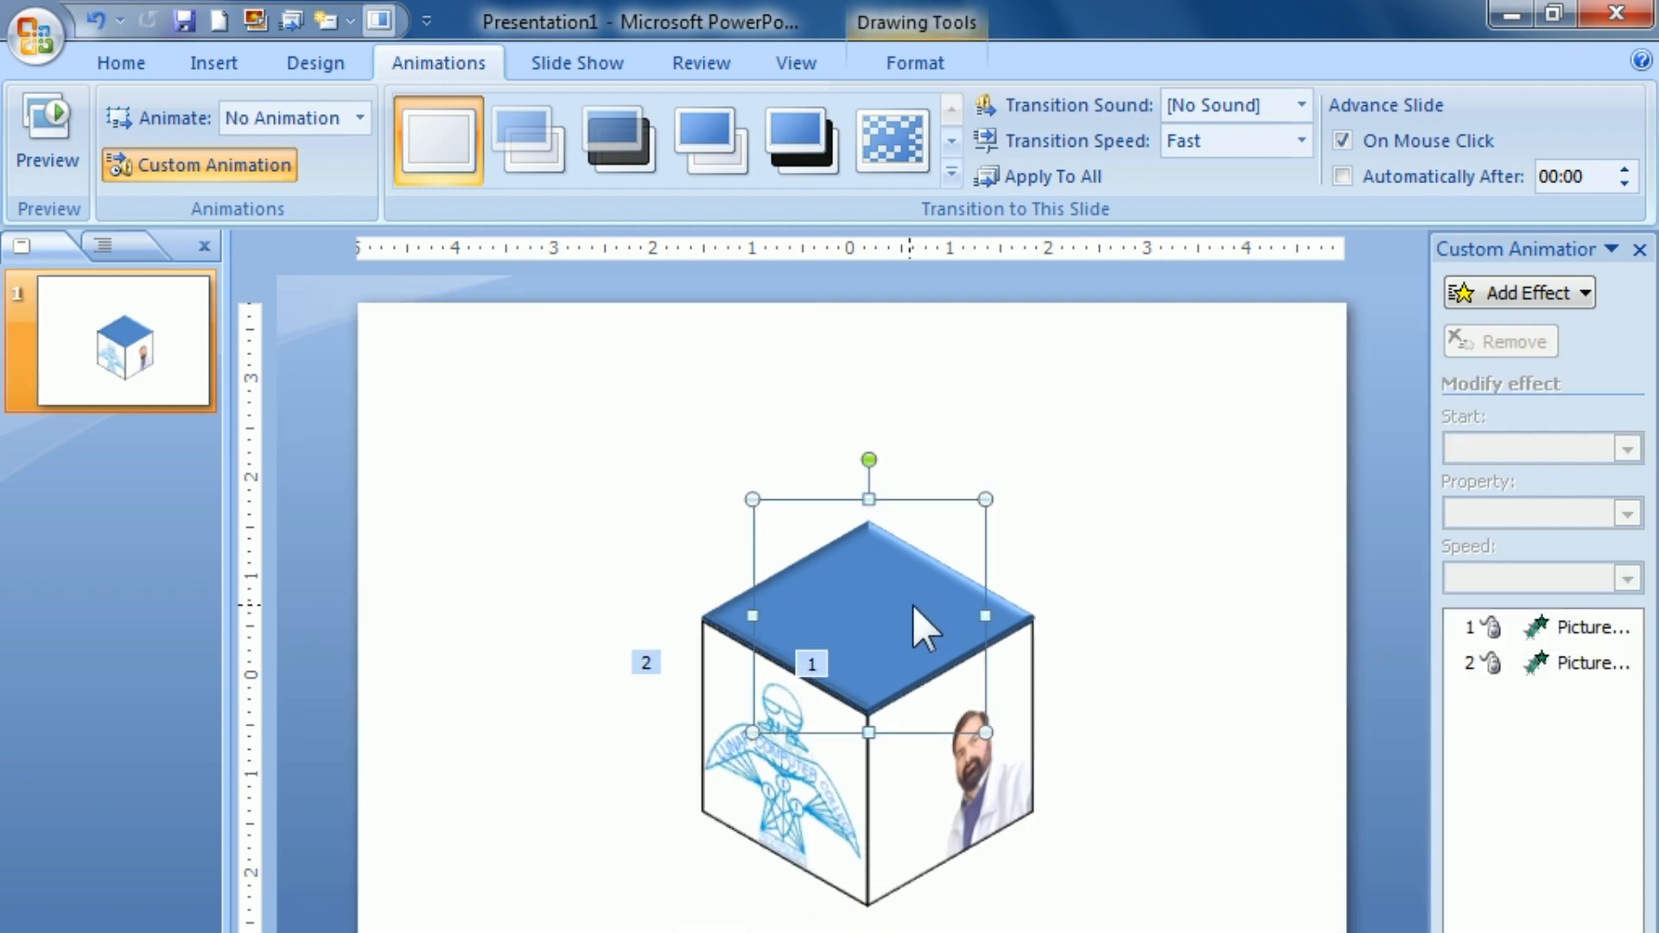
click(1504, 294)
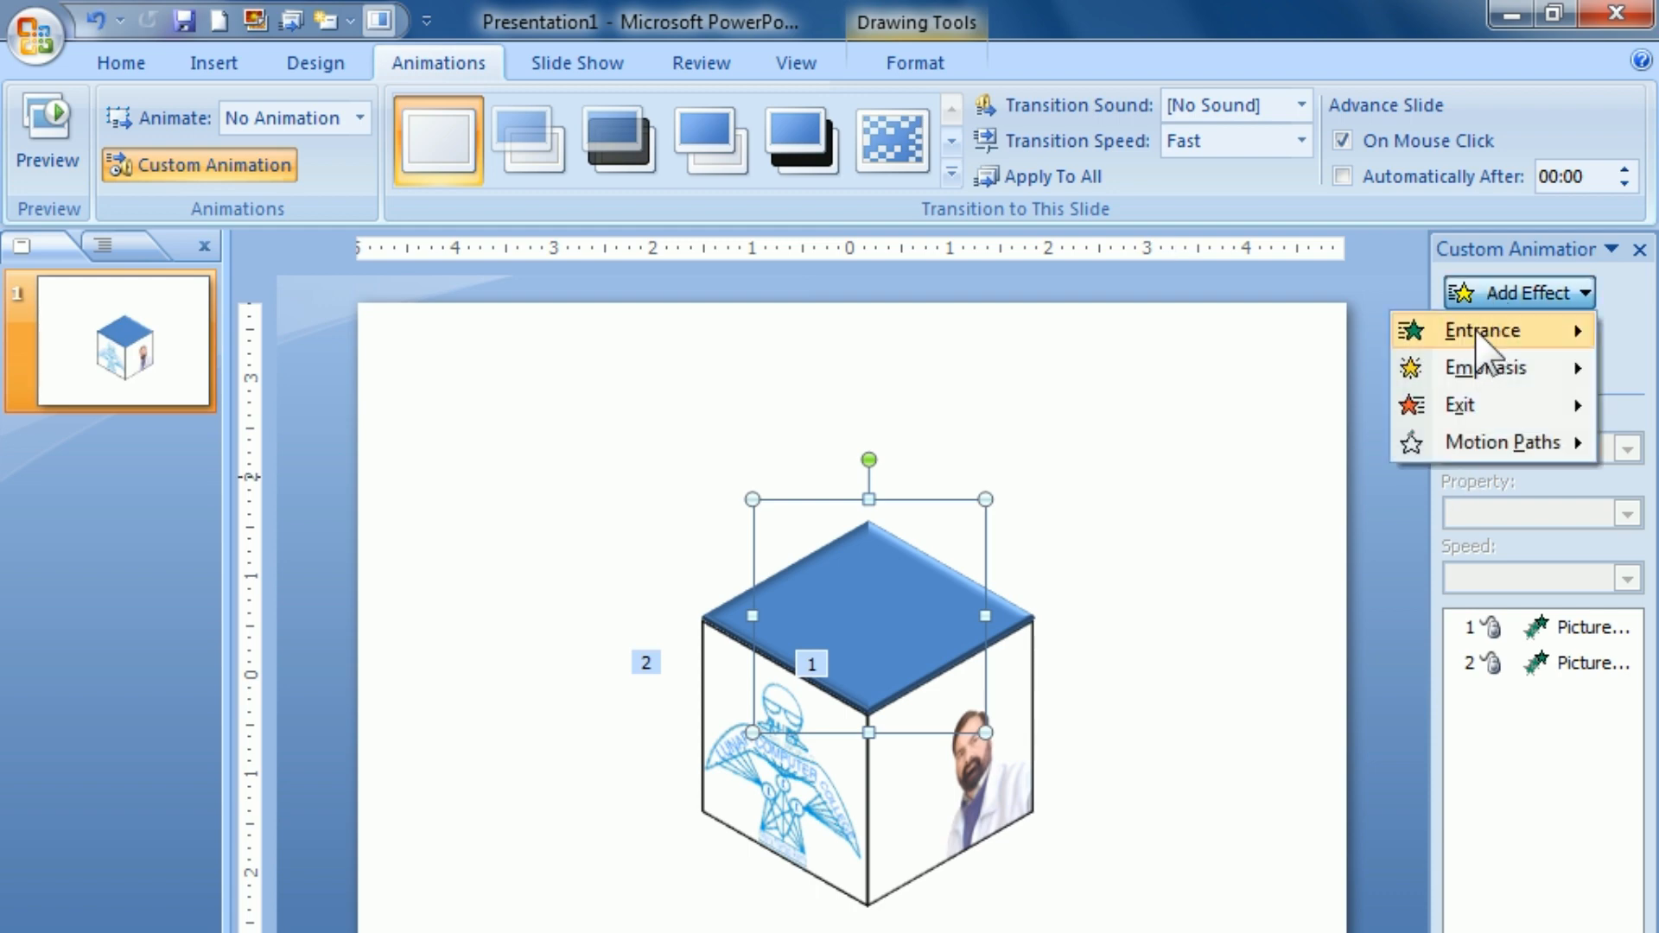
mouse_move(1478, 335)
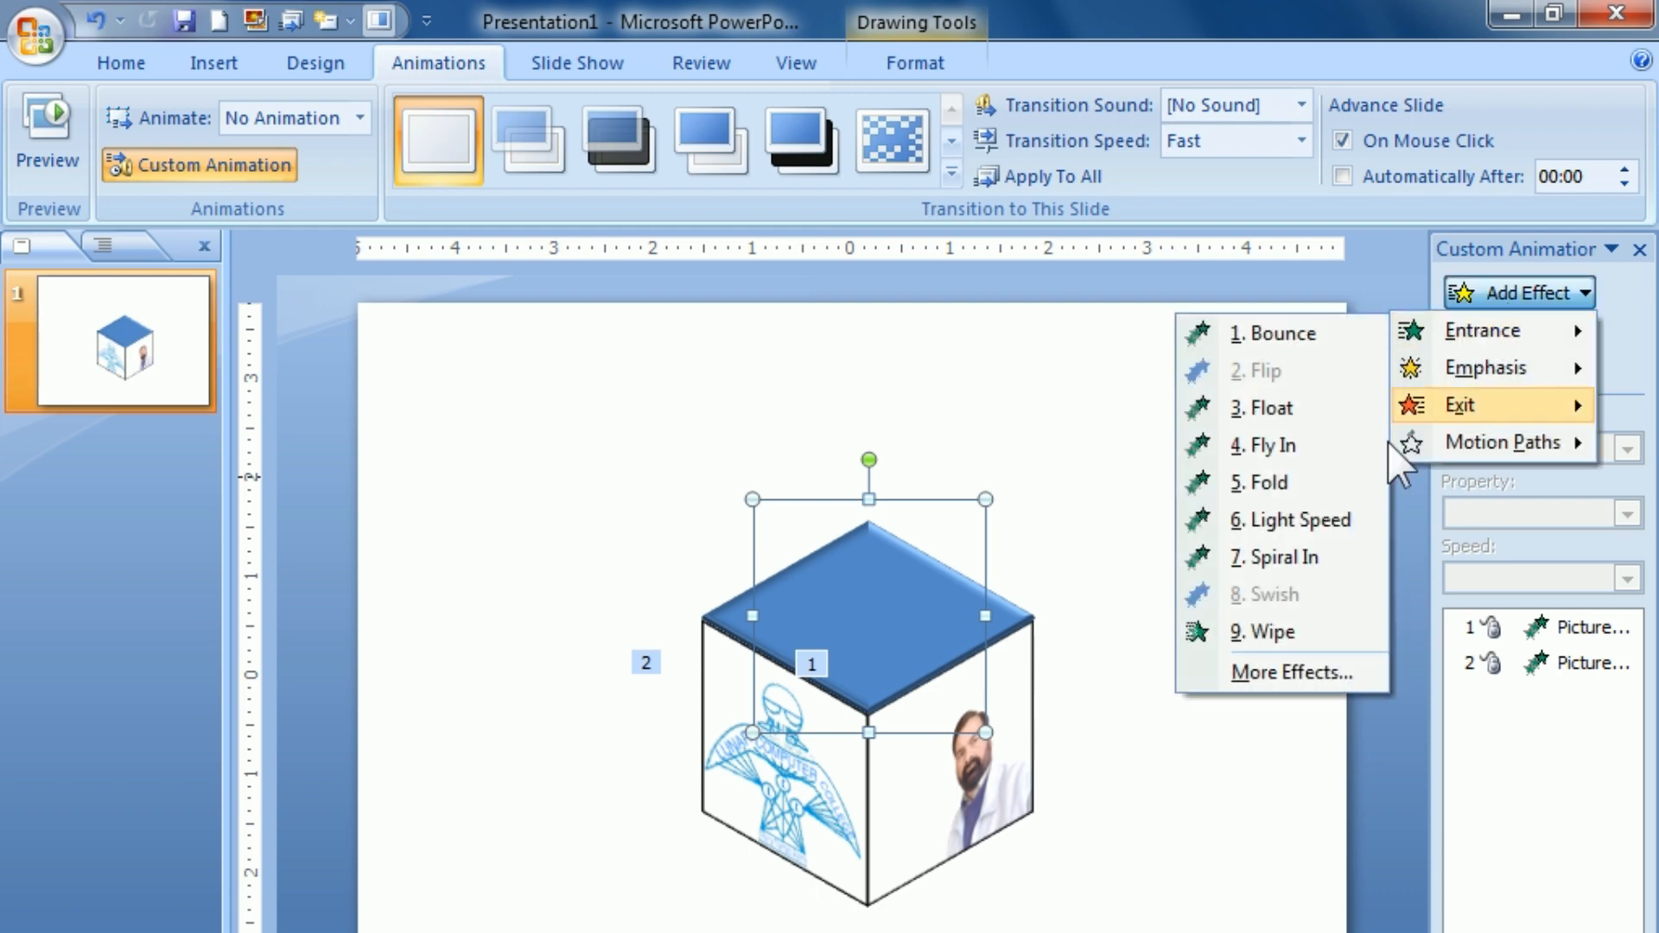
click(1272, 557)
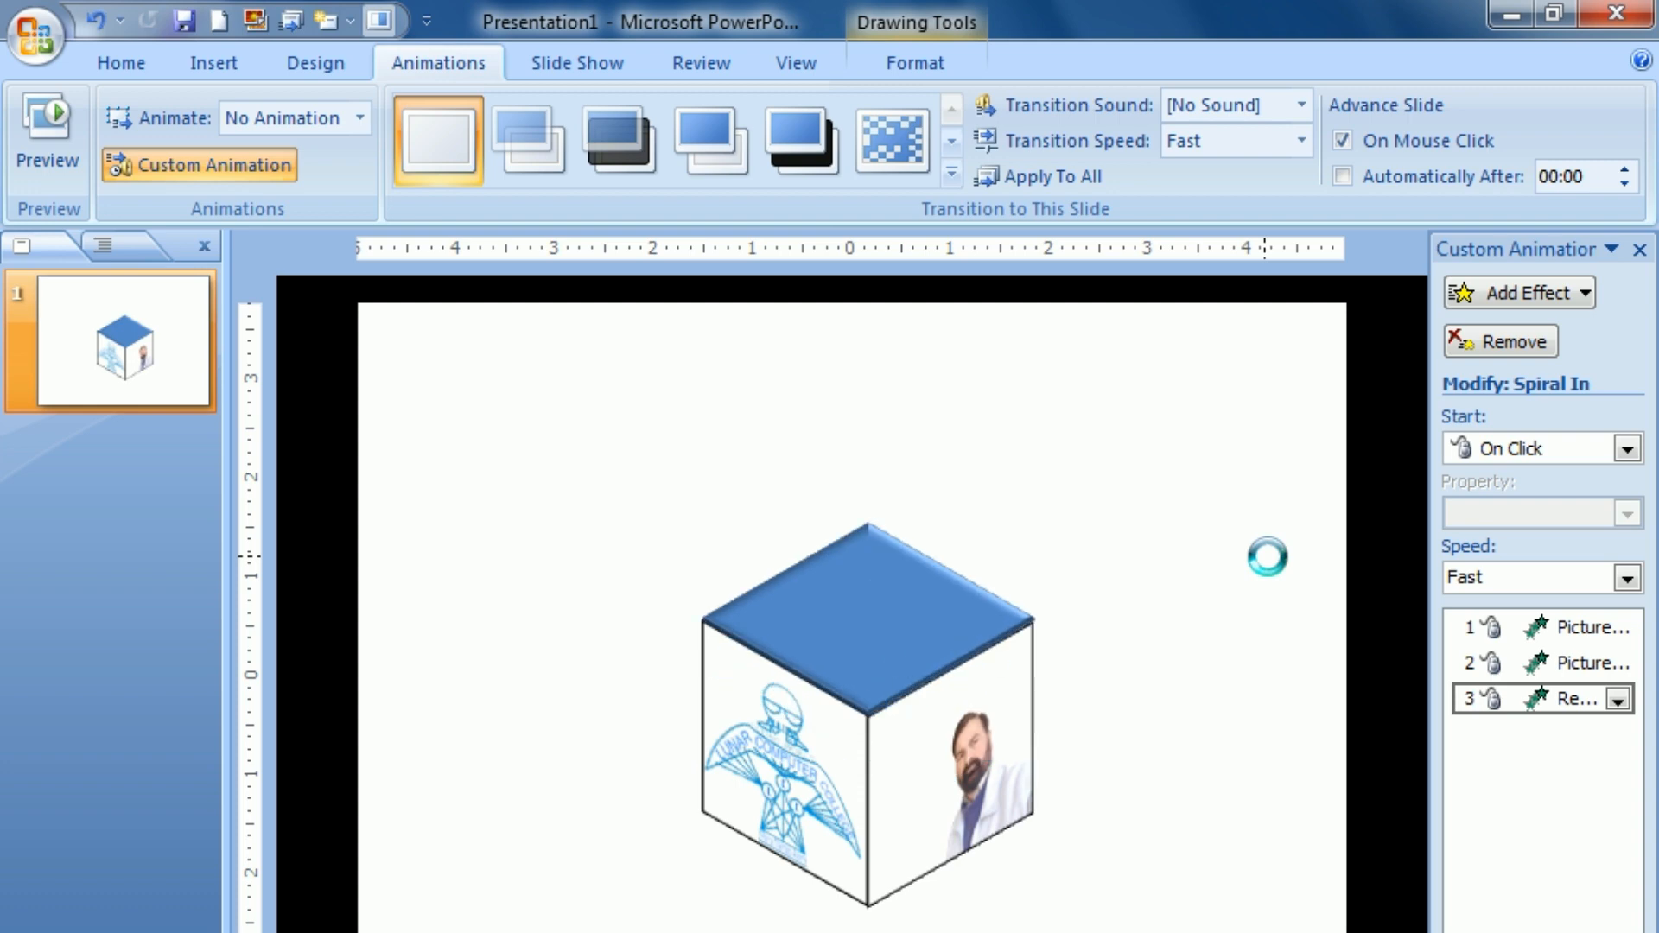
click(1544, 577)
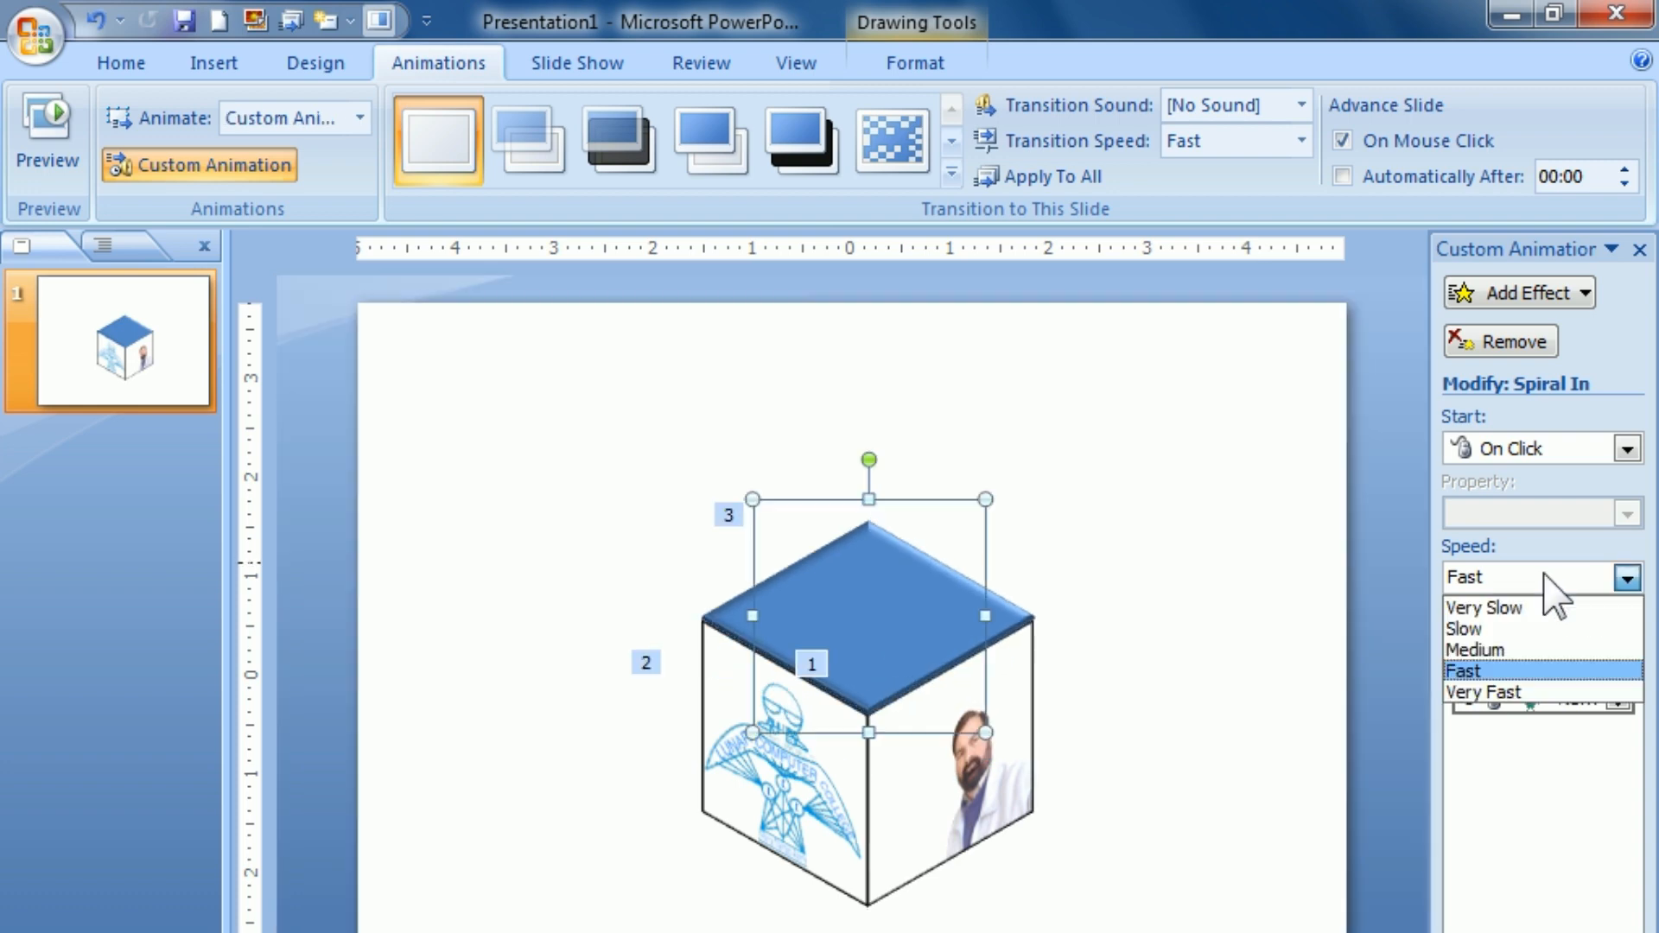
click(1480, 651)
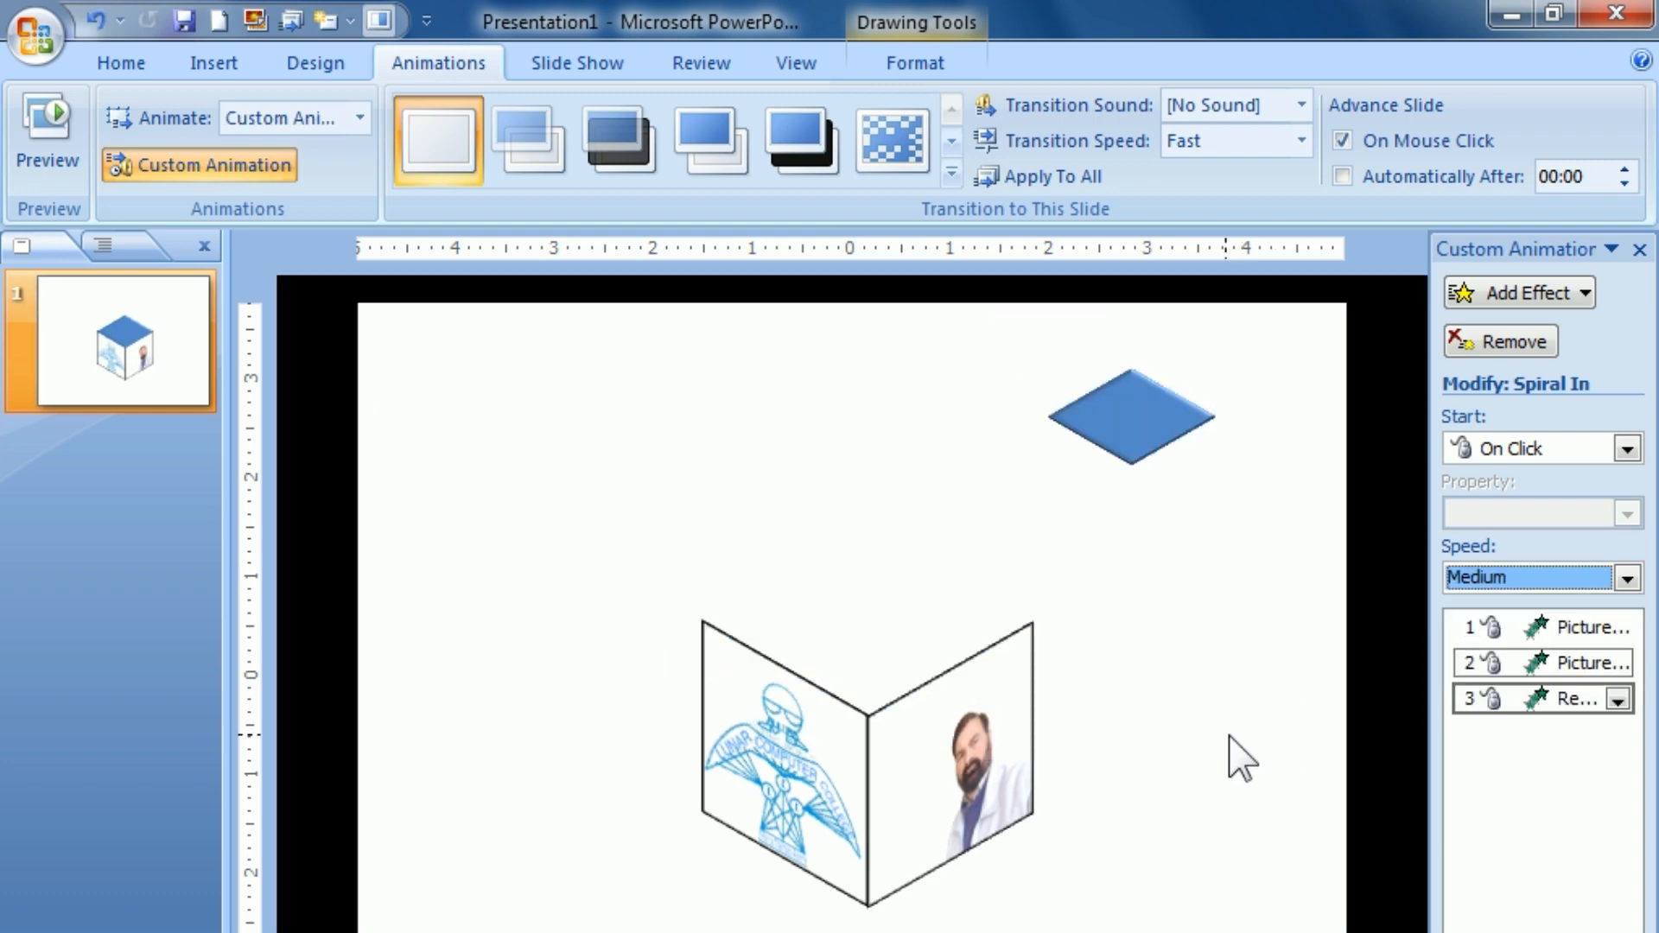
click(1242, 759)
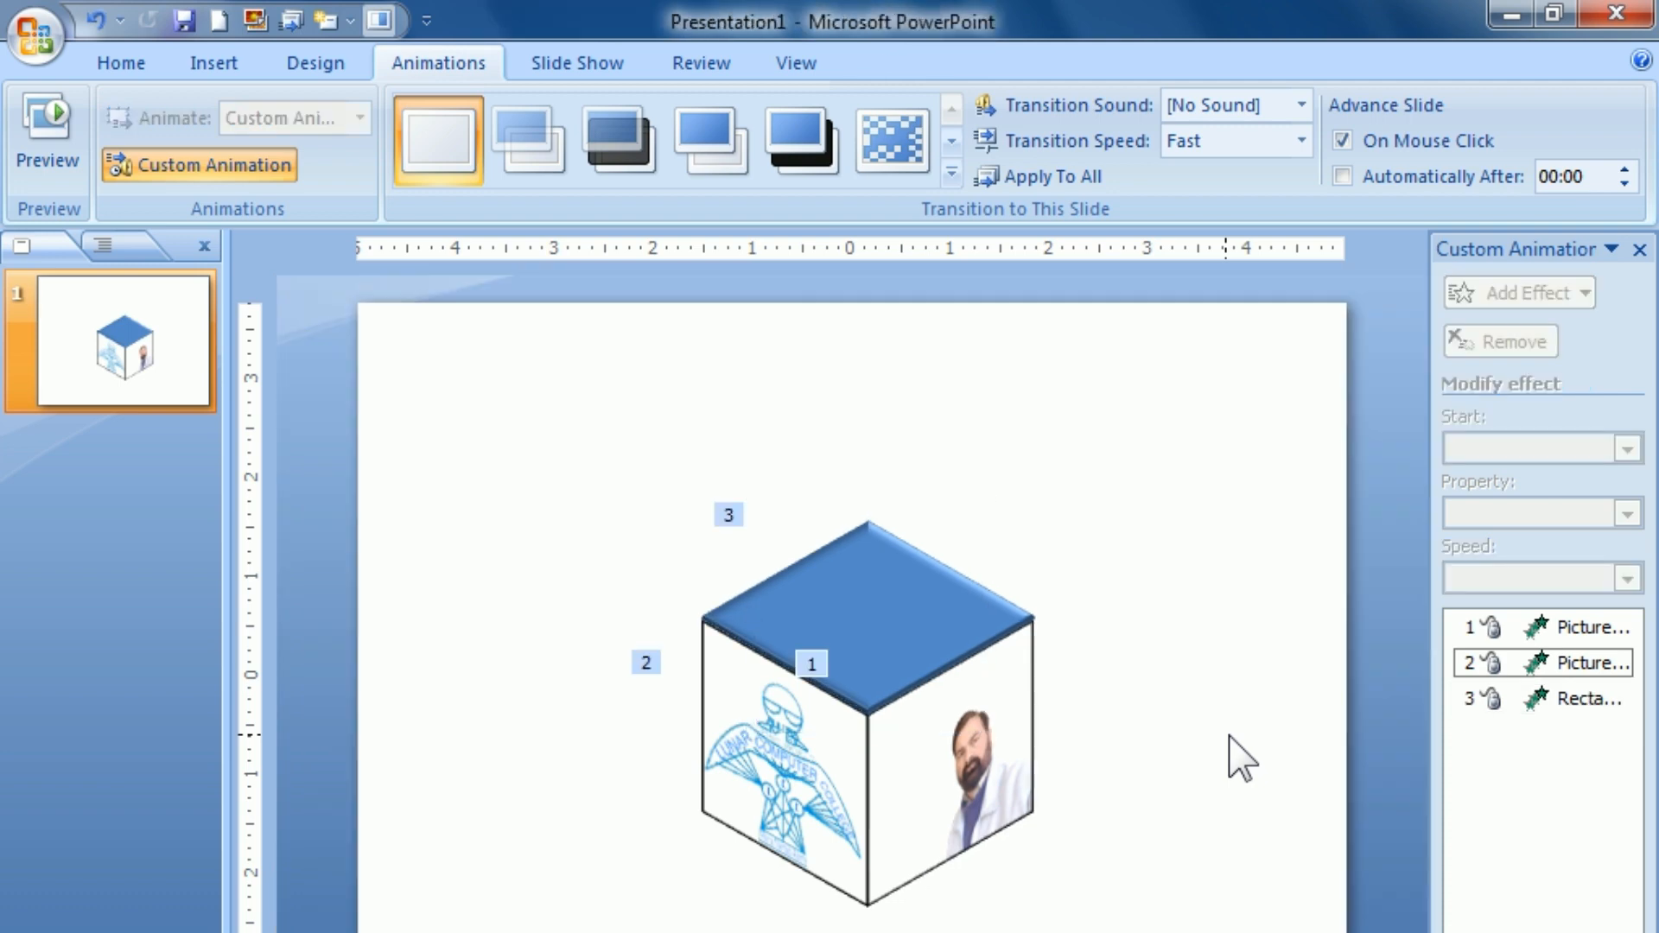